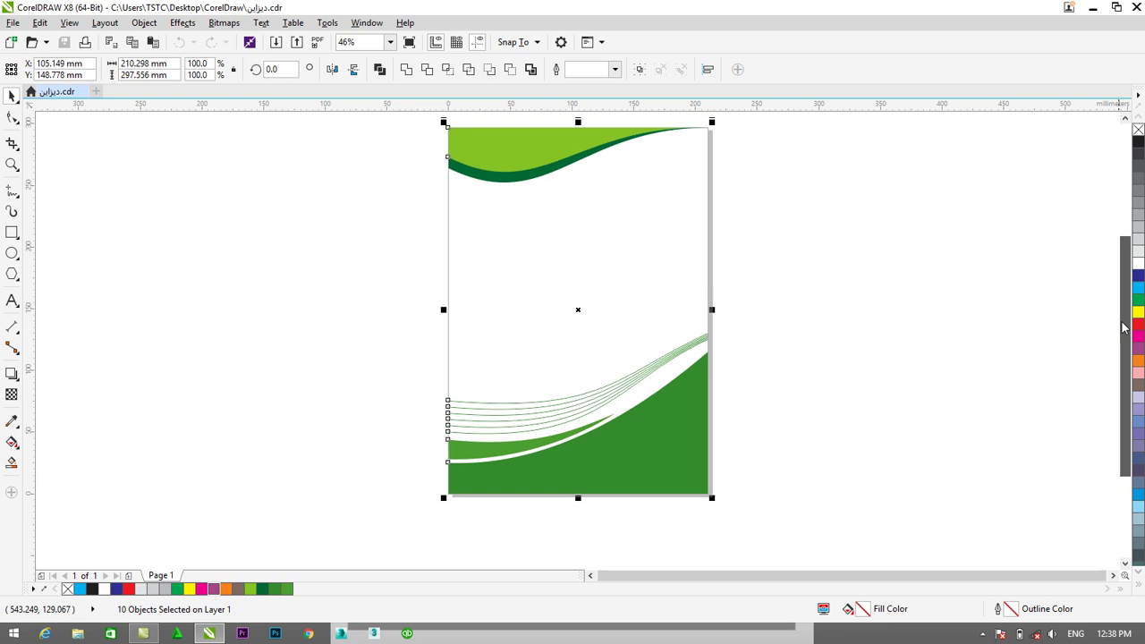
- Group all ten objects of the green wave design and move the group off the page to its left
click(831, 322)
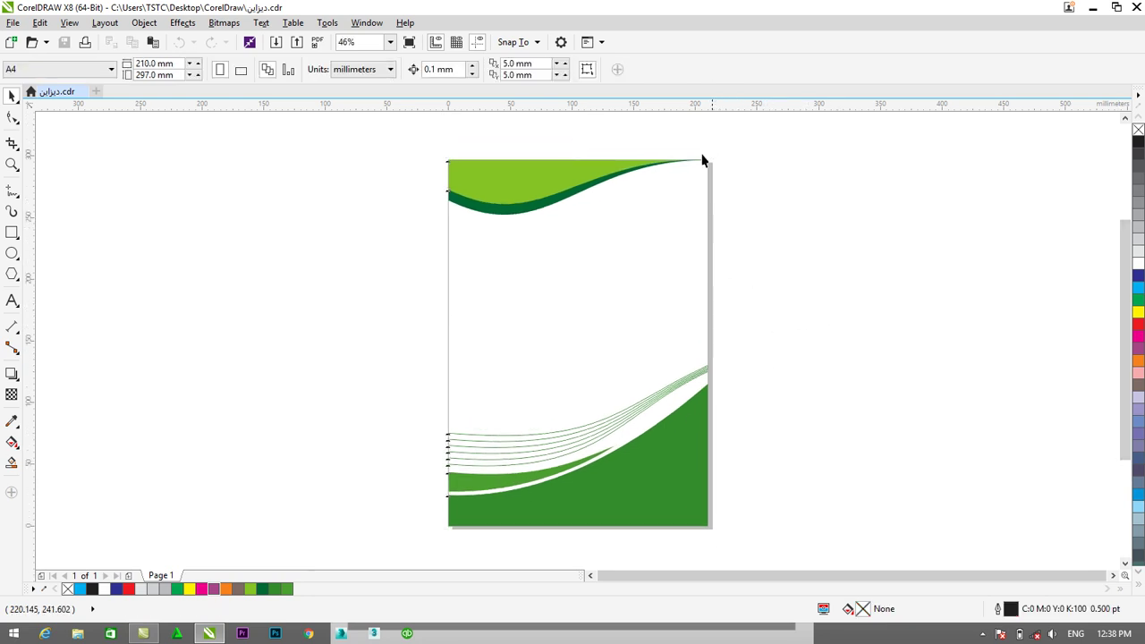
drag(726, 151, 419, 545)
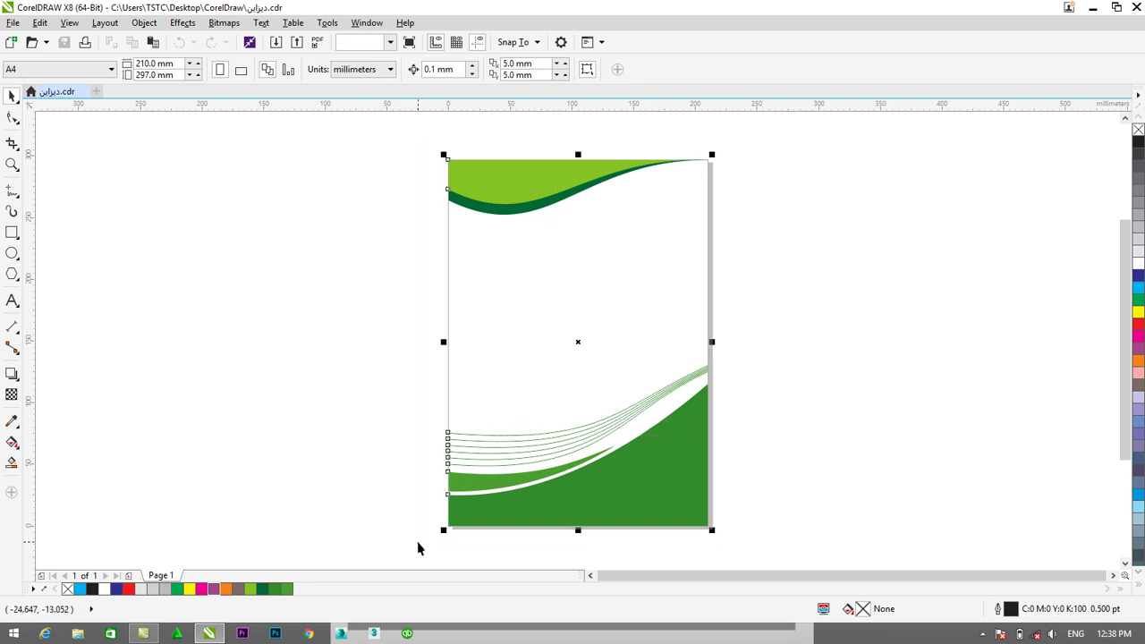
right_click(528, 320)
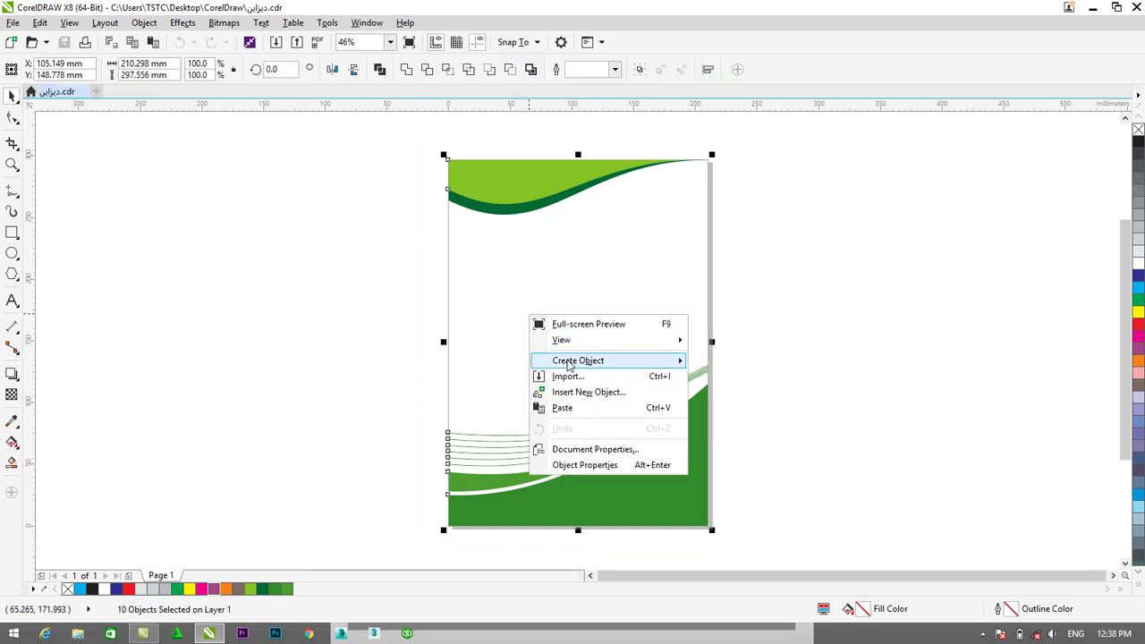
click(503, 315)
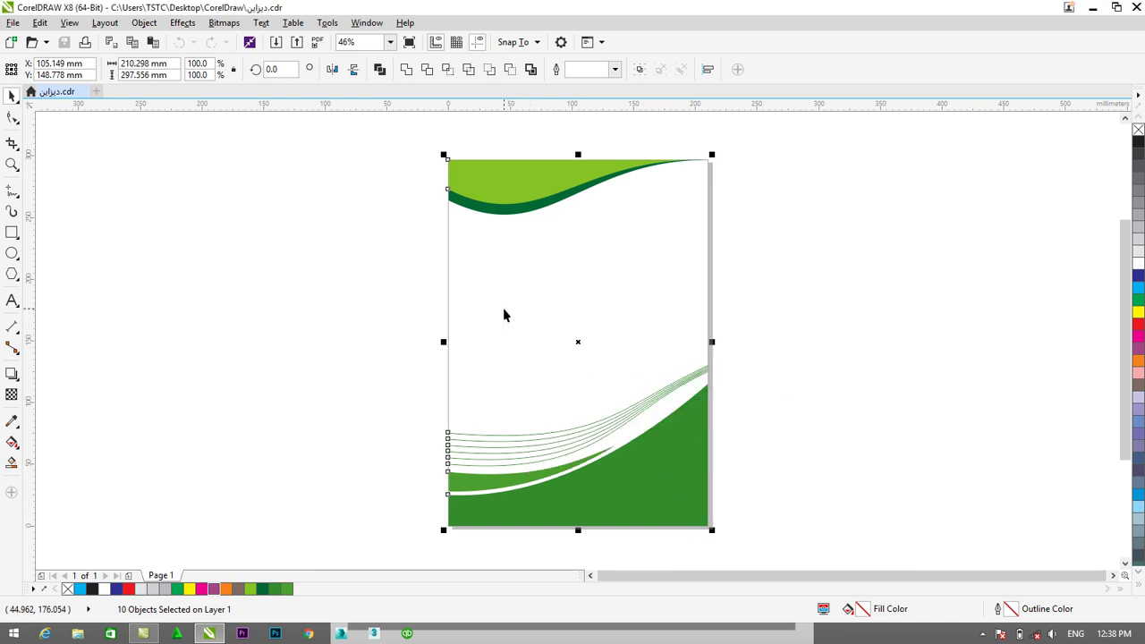
key(ctrl+g)
drag(486, 197, 132, 185)
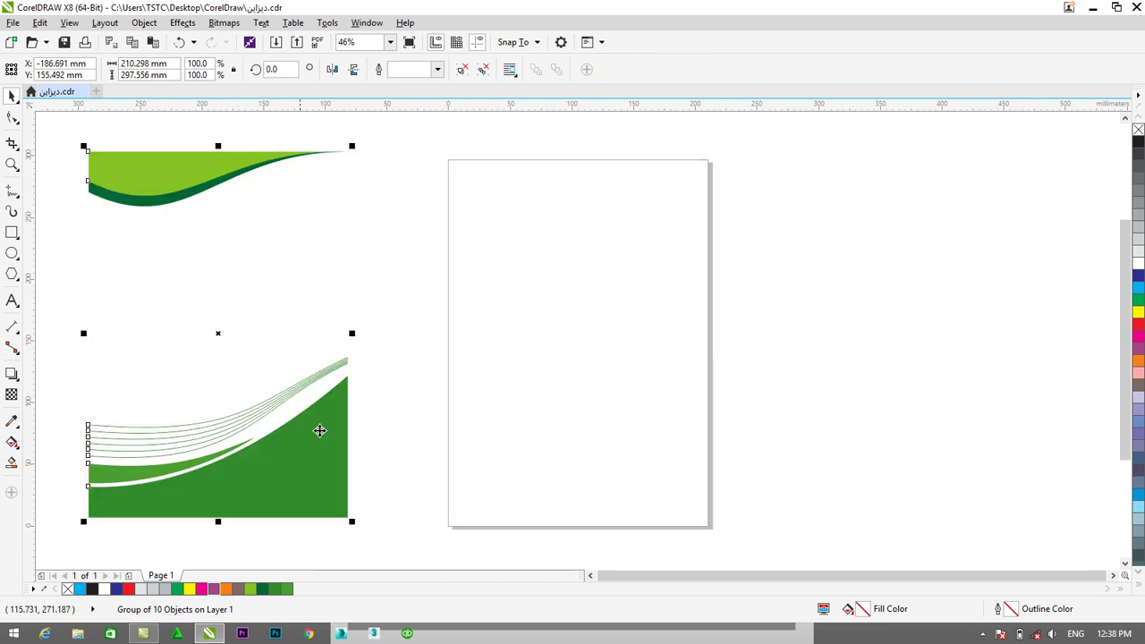
click(401, 340)
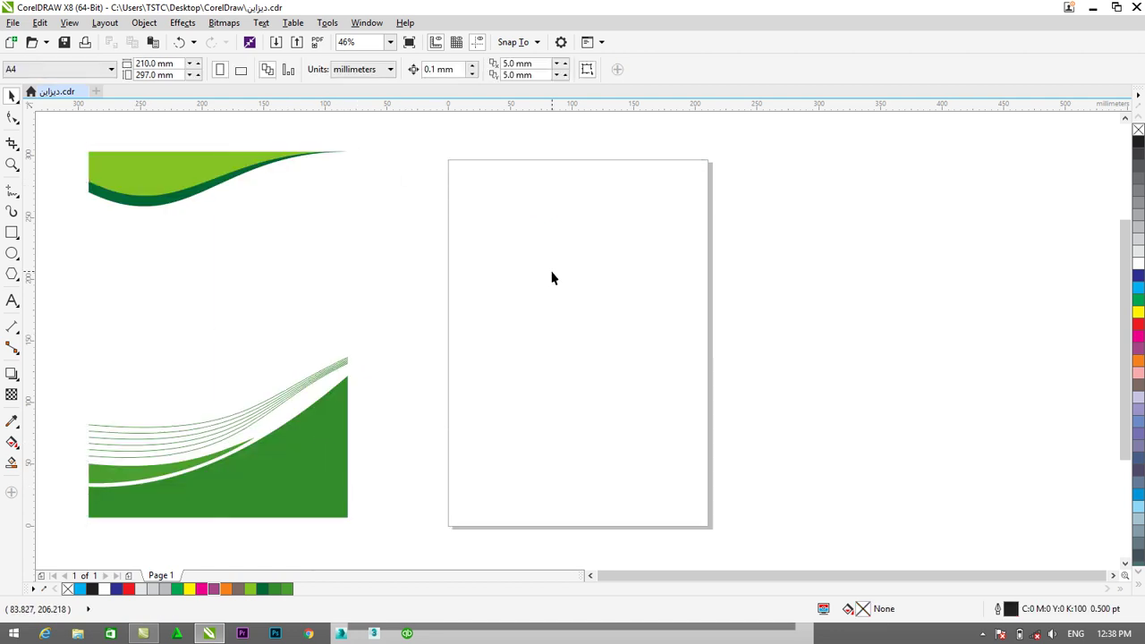
click(109, 184)
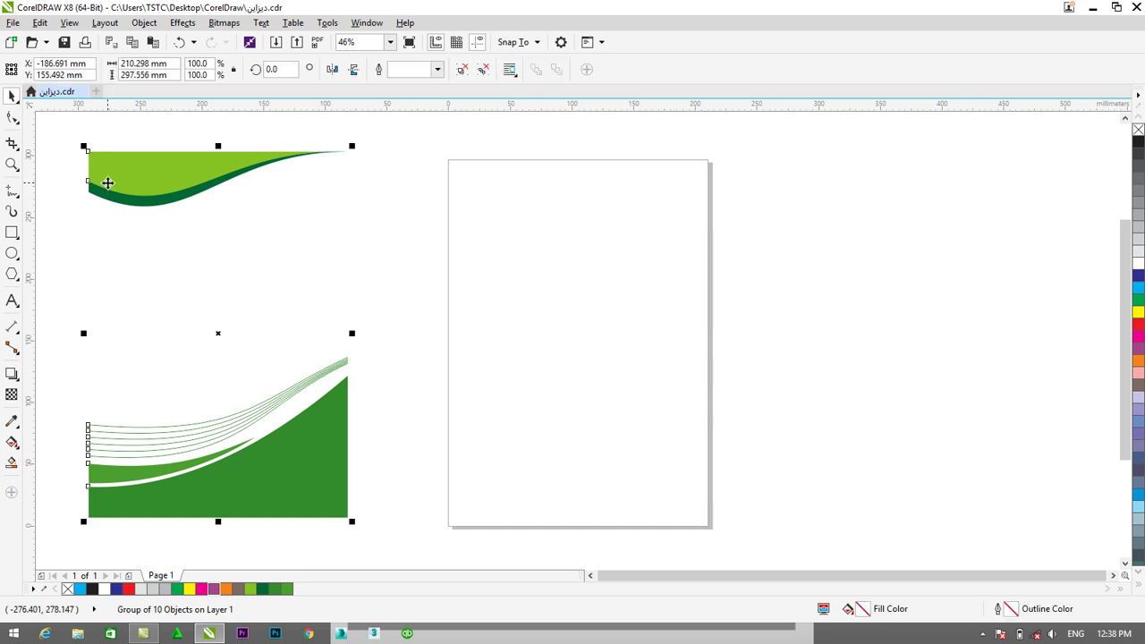
click(68, 188)
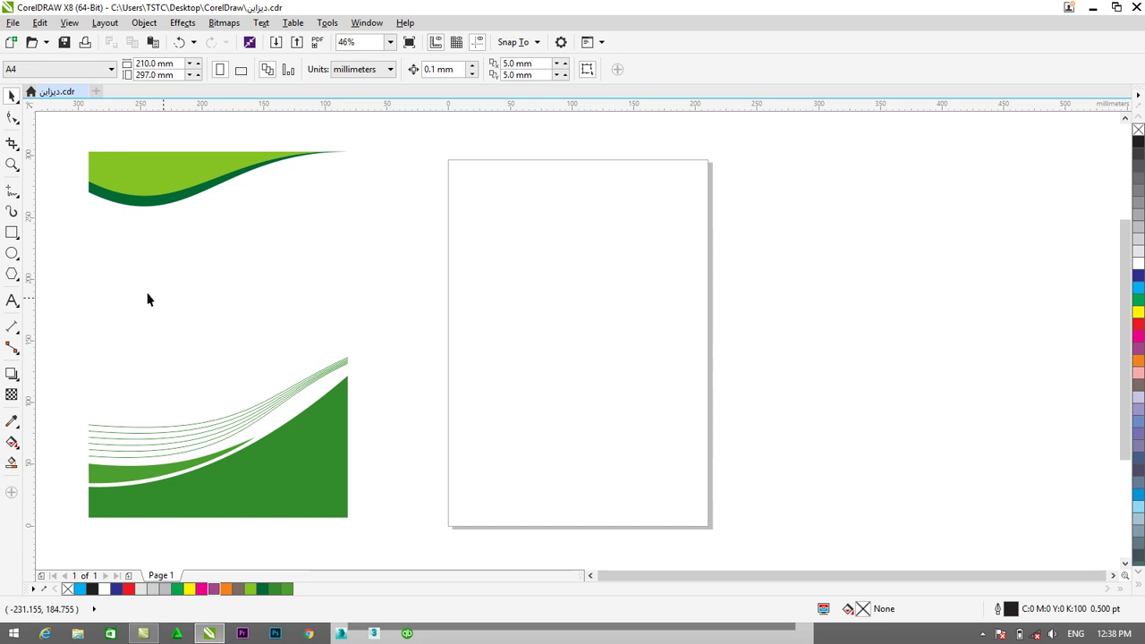
- Draw a 210 x 40 mm rectangle across the page's upper edge and fill it with the light green sampled from the reference design
click(12, 234)
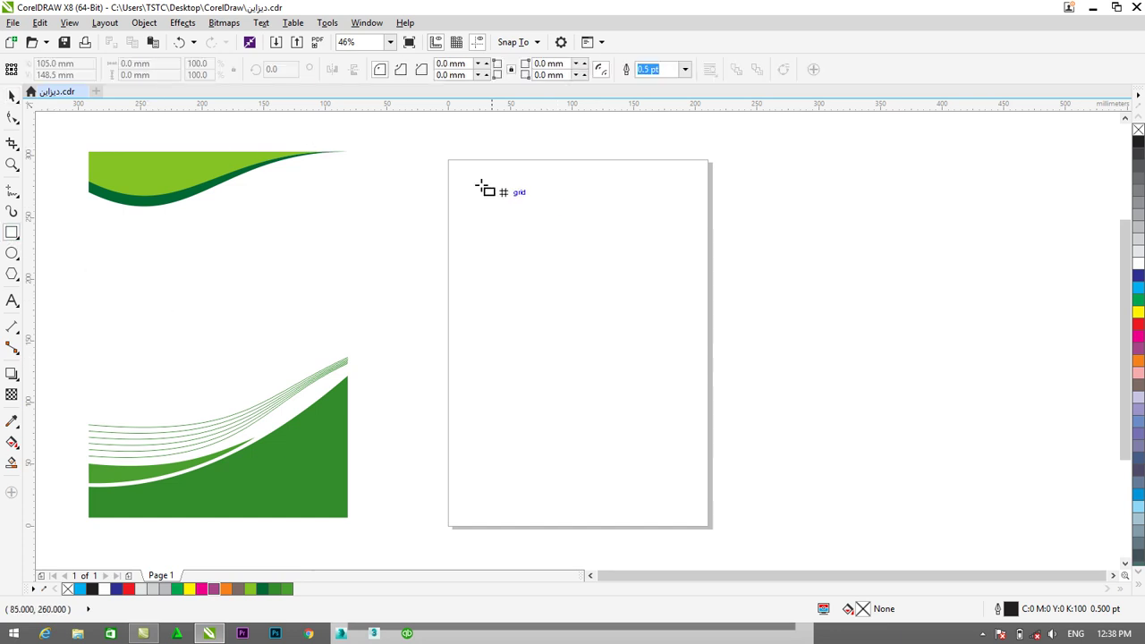
drag(450, 162, 709, 214)
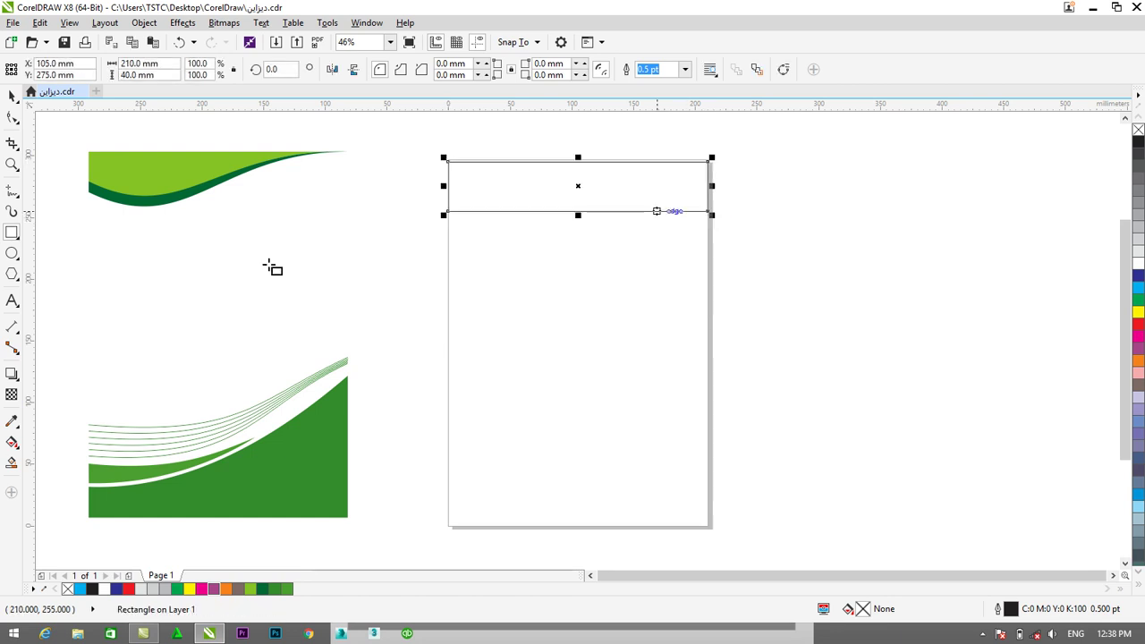
click(13, 422)
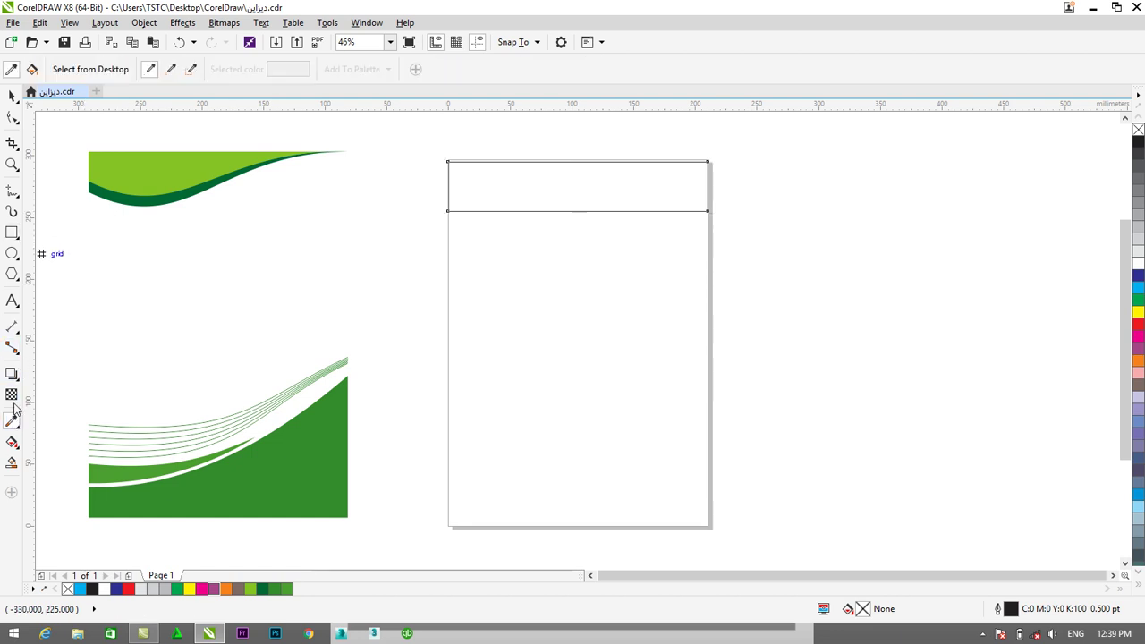
click(119, 164)
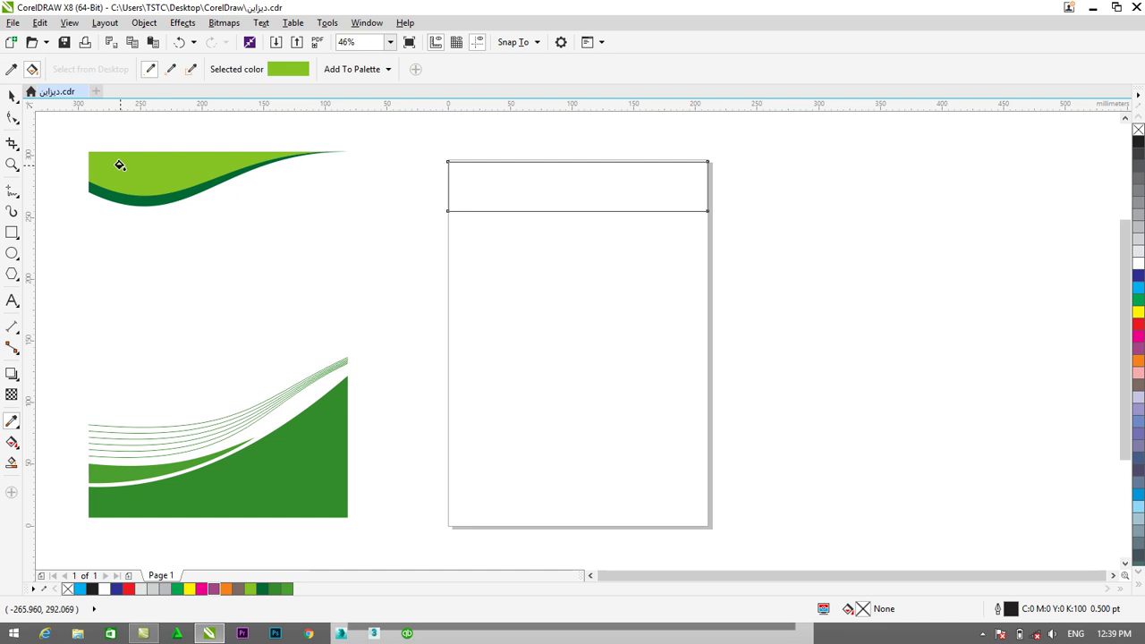
click(513, 175)
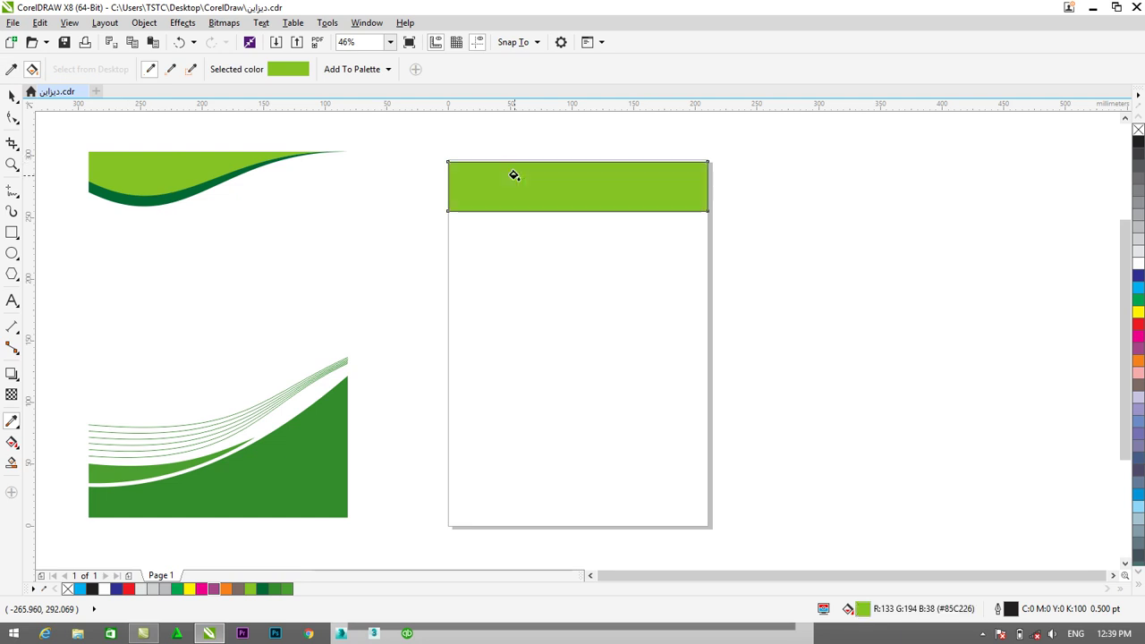
- Remove the green rectangle's outline and nudge it up flush with the page's upper edge
click(13, 95)
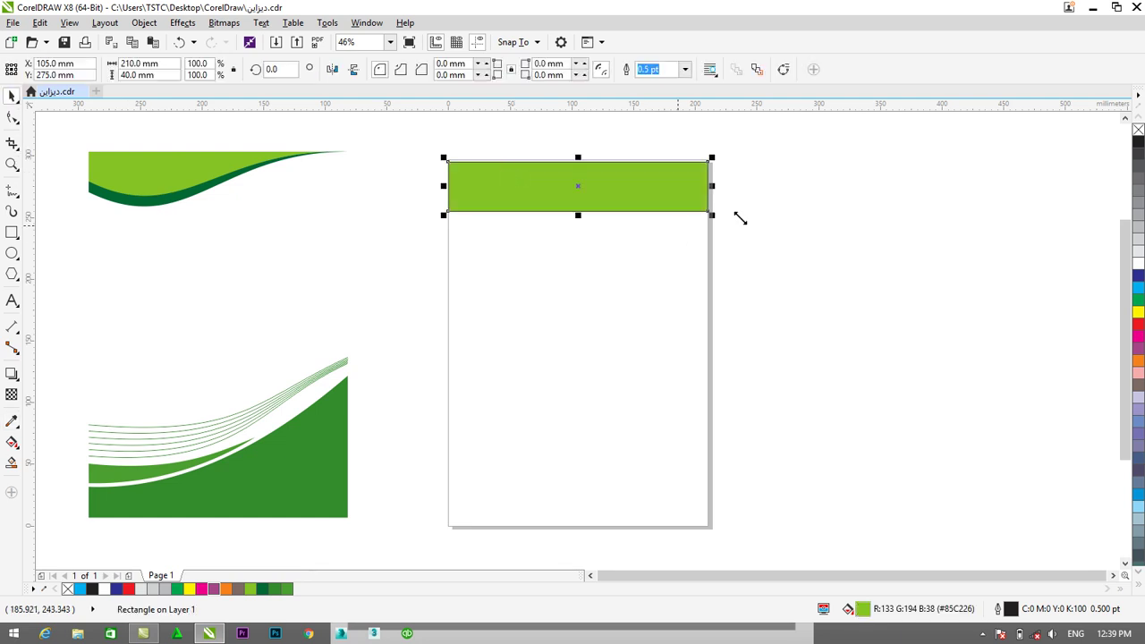
click(782, 208)
click(648, 185)
right_click(1138, 131)
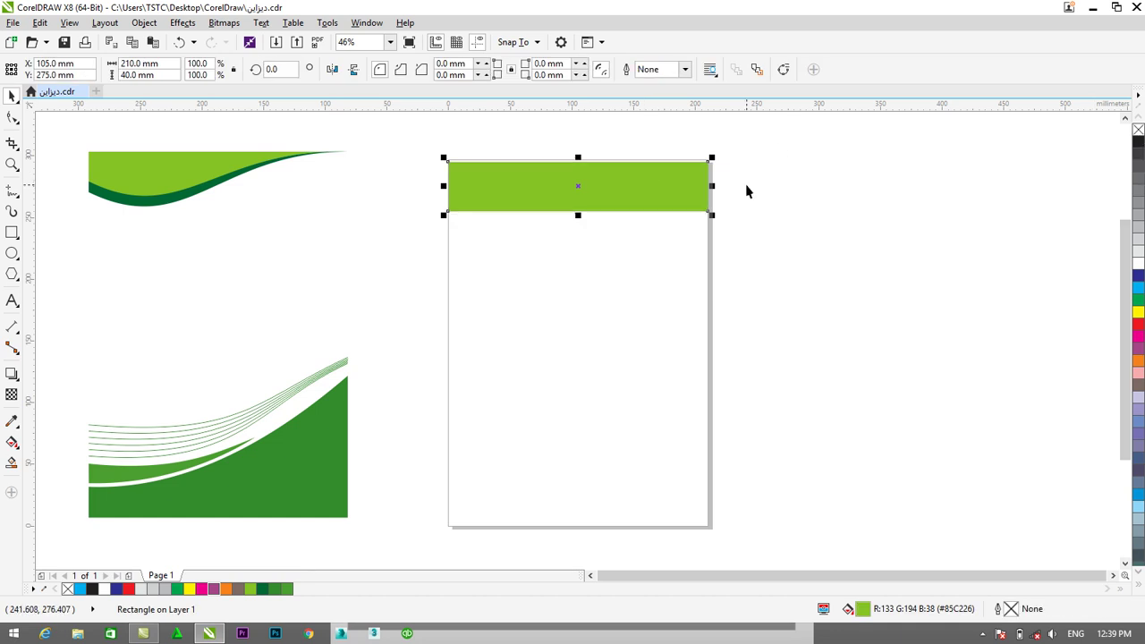
key(Up)
key(Up)
key(Up)
key(Up)
key(Up)
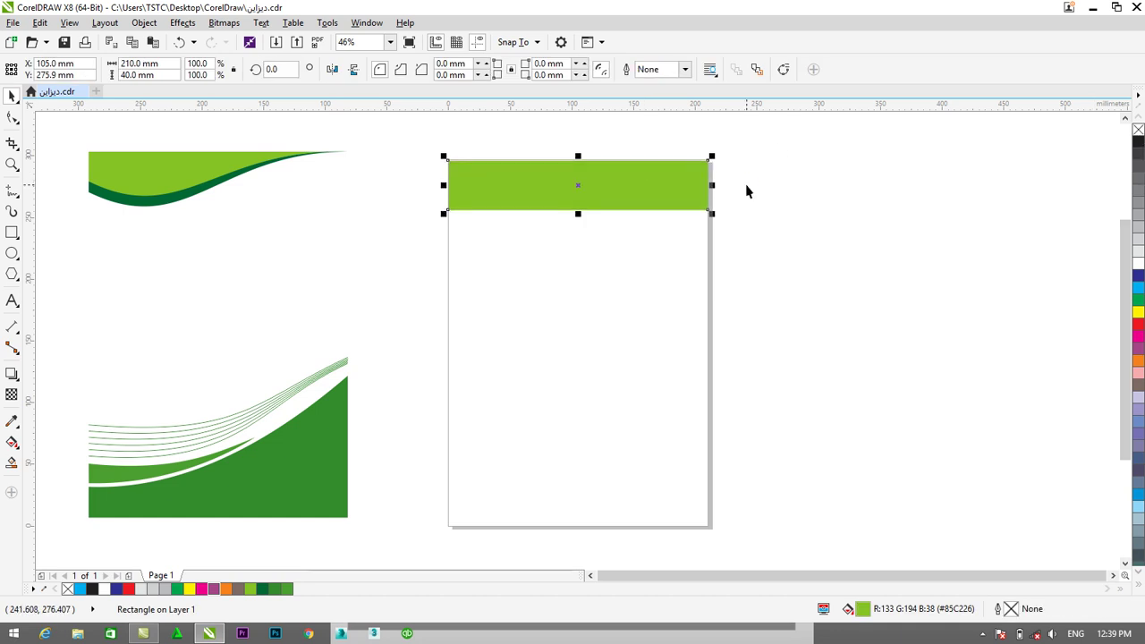
key(Up)
key(Up)
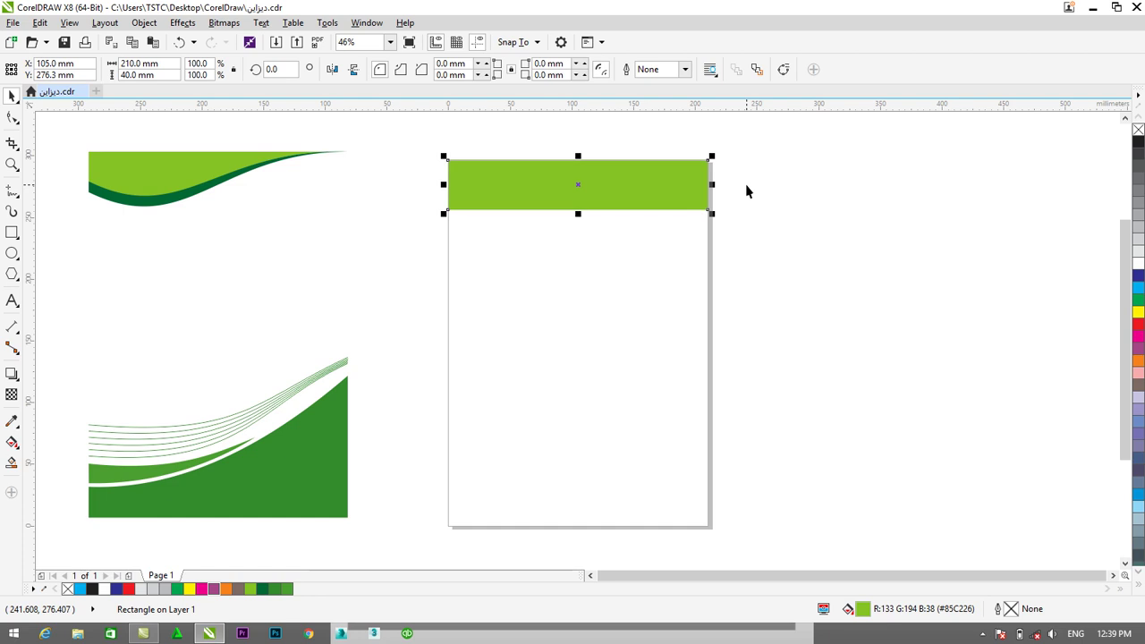
- Convert the green rectangle to curves and move its lower-right node up to the page's upper-right corner
click(13, 117)
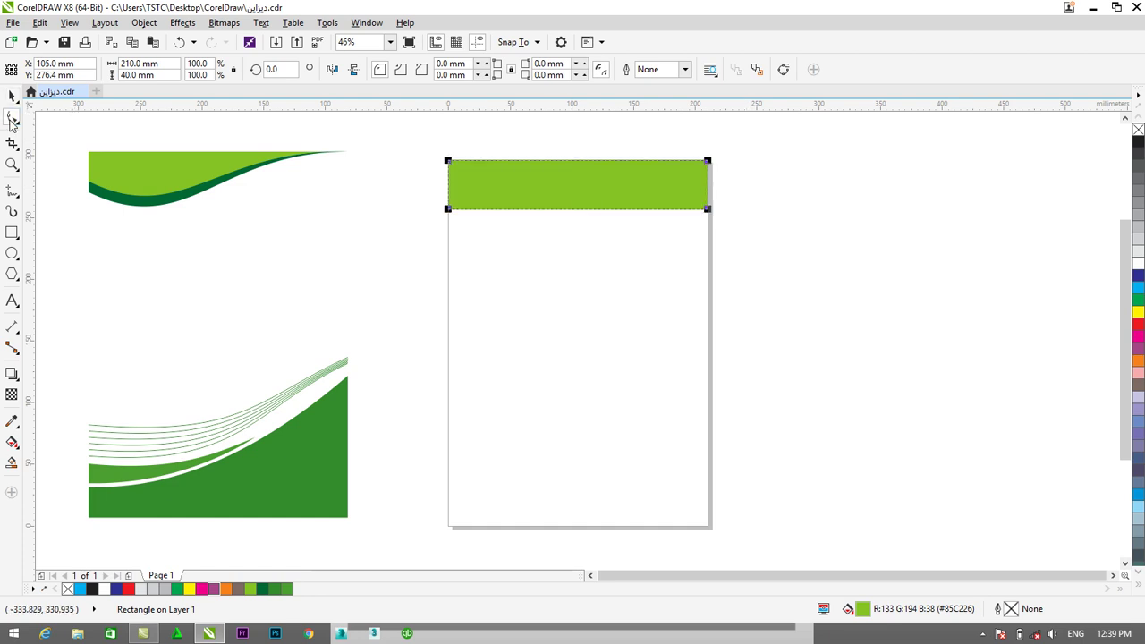
right_click(523, 199)
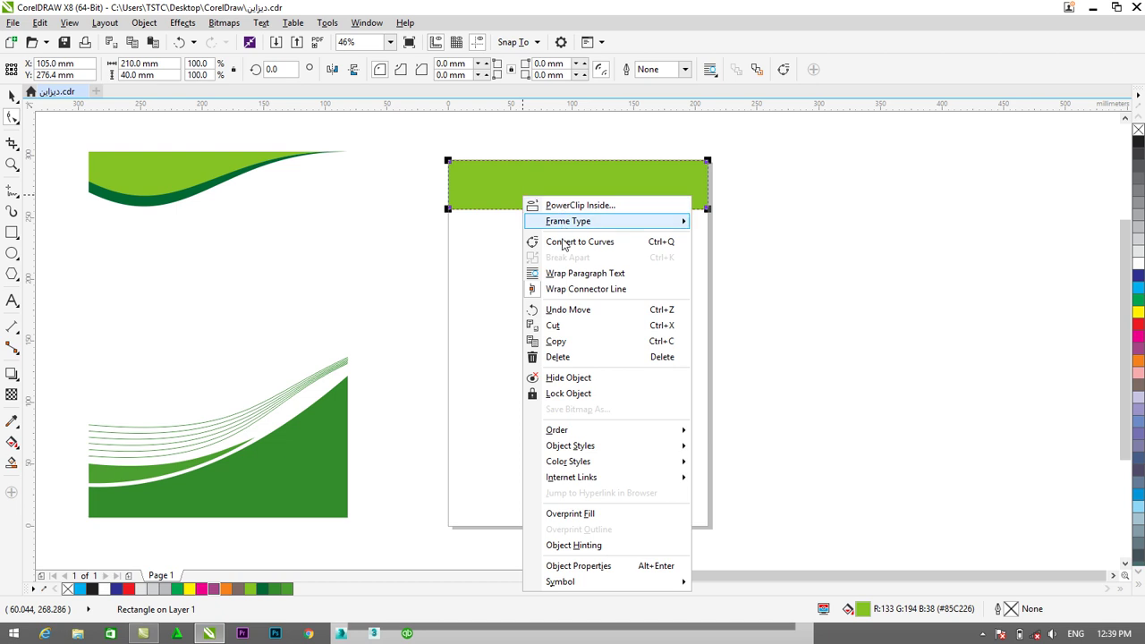
click(542, 240)
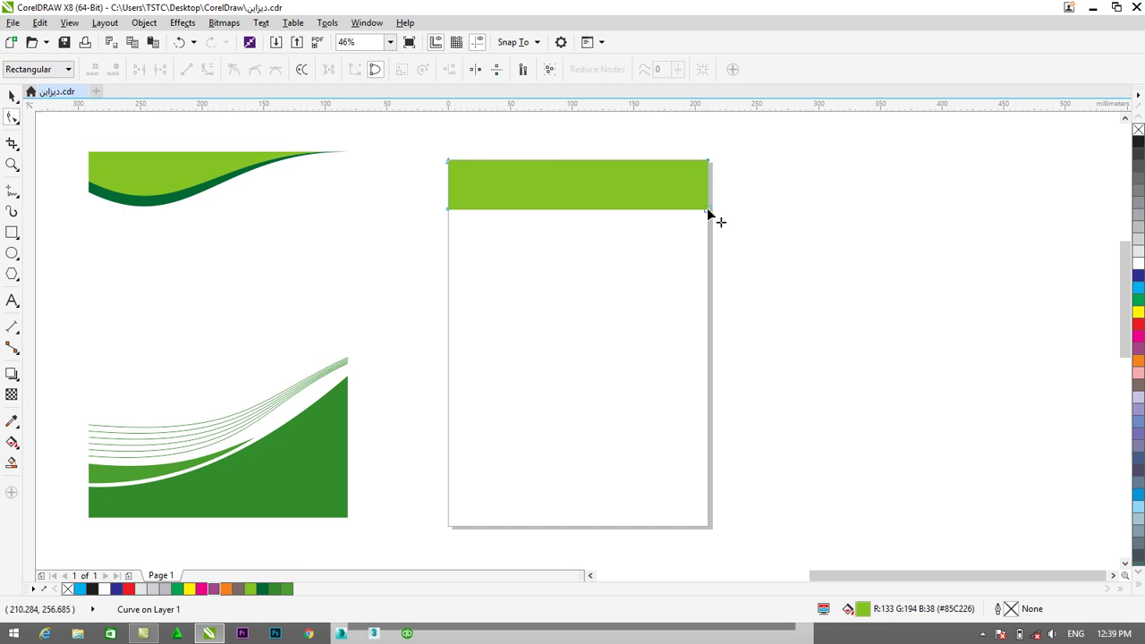
scroll(707, 215, up, 2)
drag(1125, 329, 1125, 306)
drag(941, 579, 916, 579)
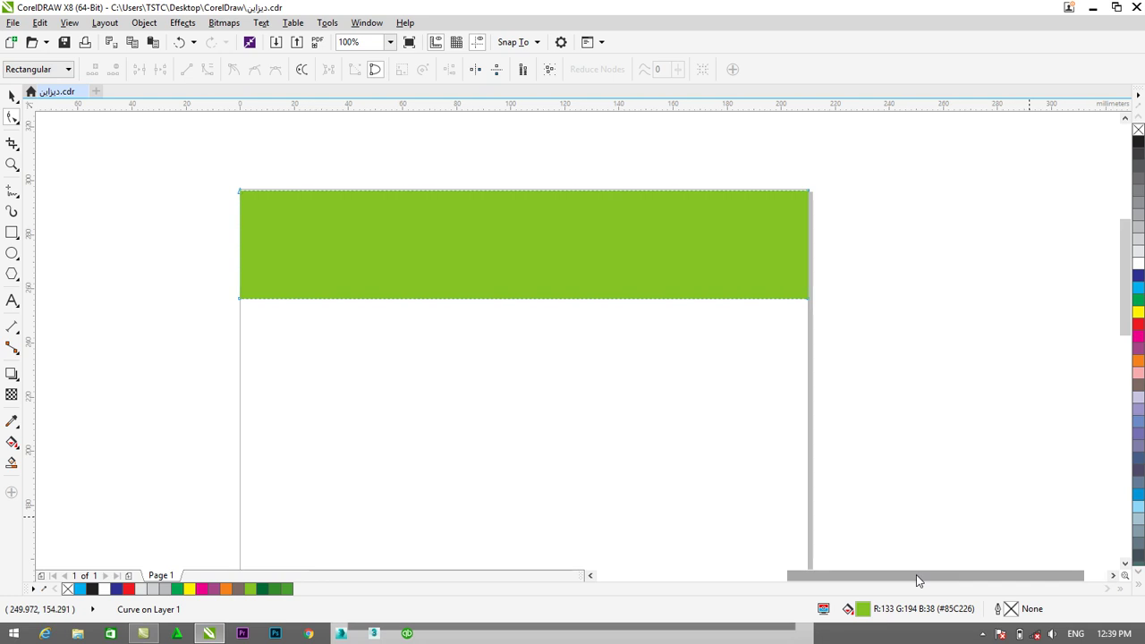
scroll(916, 579, up, 1)
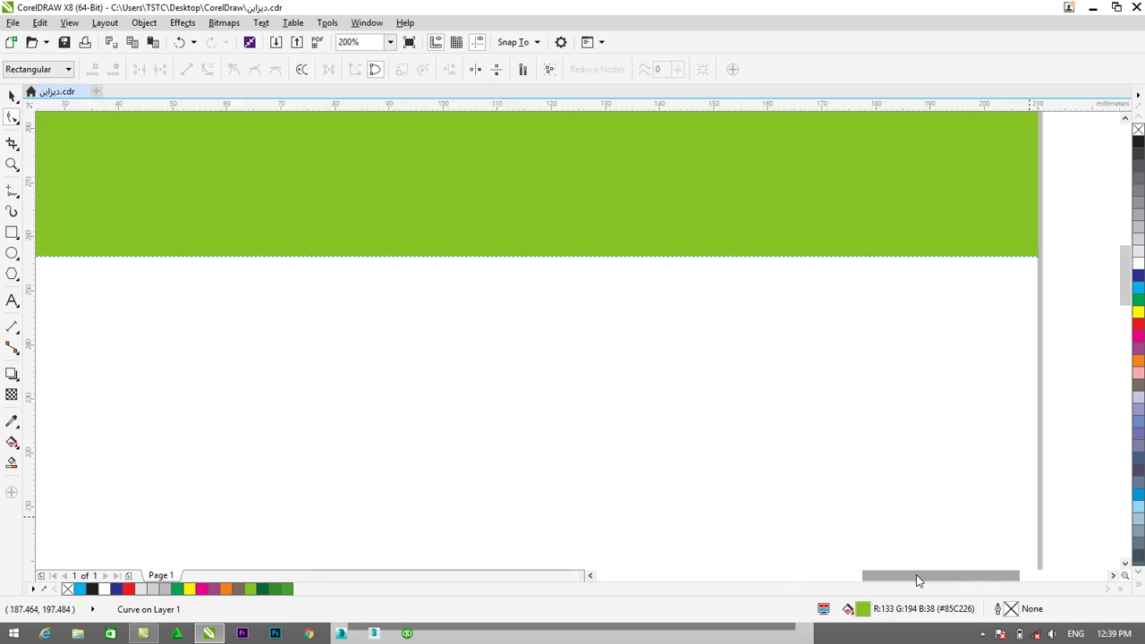
scroll(916, 578, down, 1)
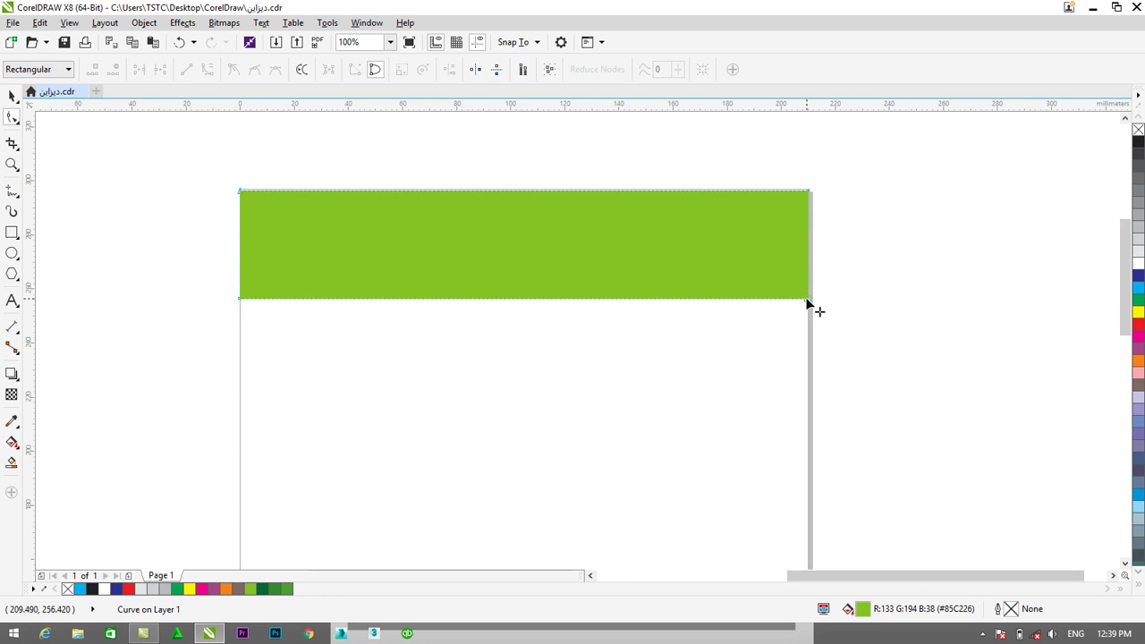
drag(807, 303, 810, 203)
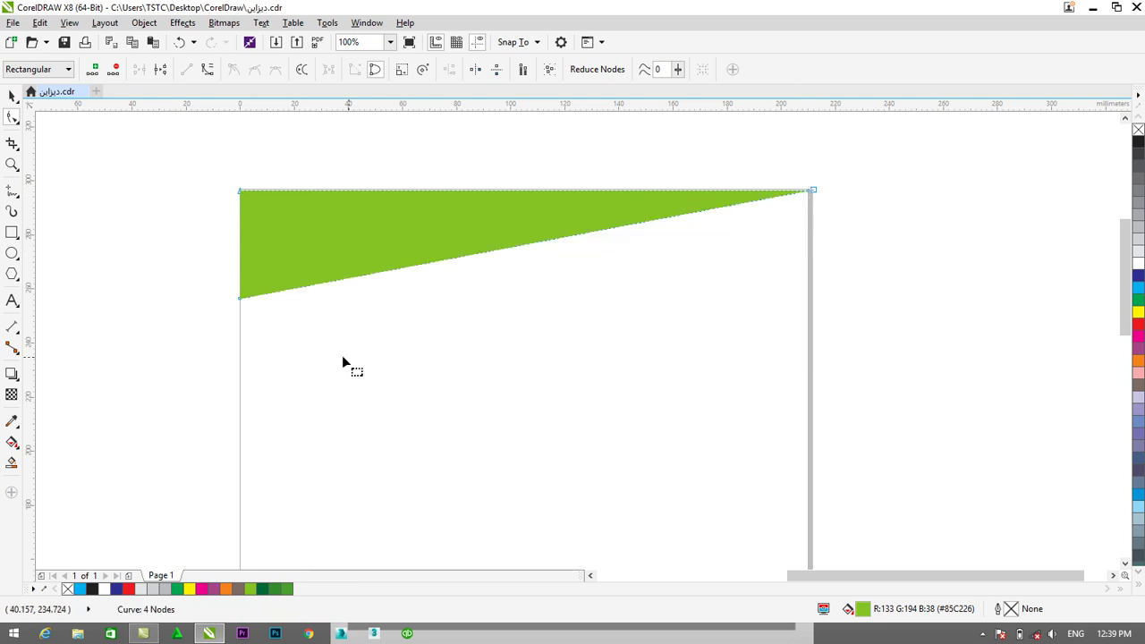
- Convert the shape's slanted lower edge to a curve and adjust both handles to form a wave like the reference
click(239, 297)
click(205, 71)
drag(428, 265, 414, 342)
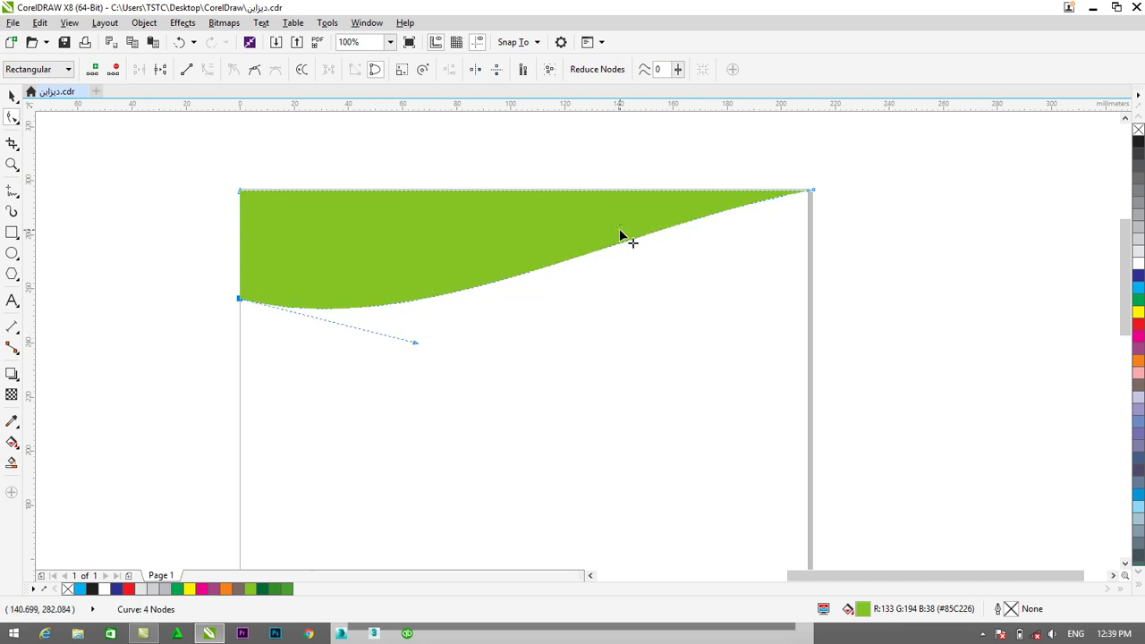
drag(619, 228, 573, 187)
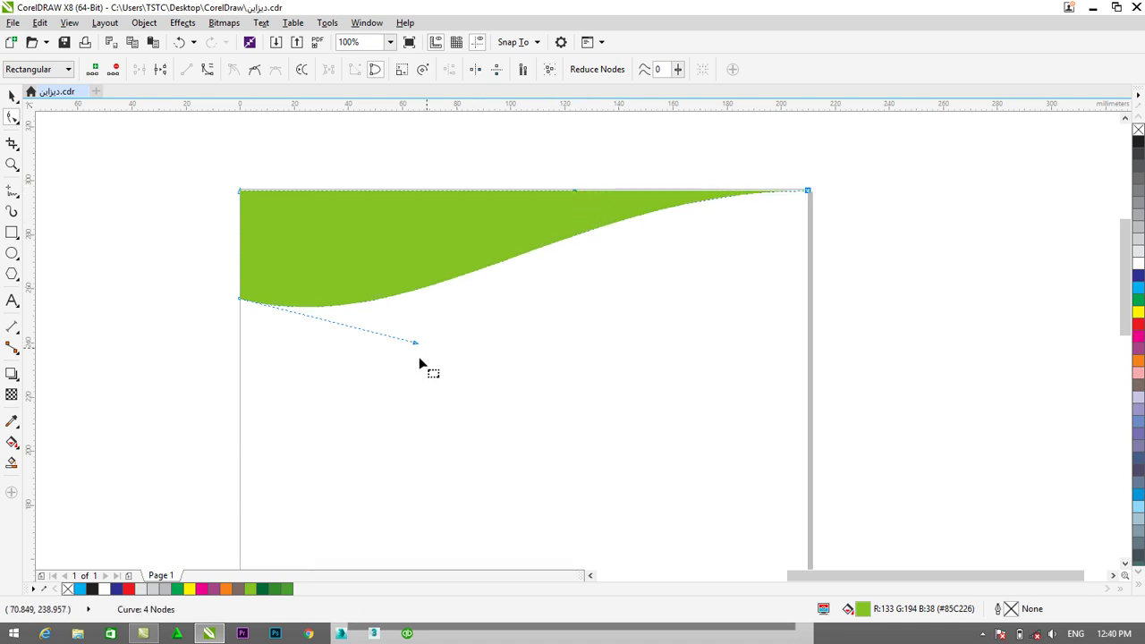
drag(416, 345, 403, 356)
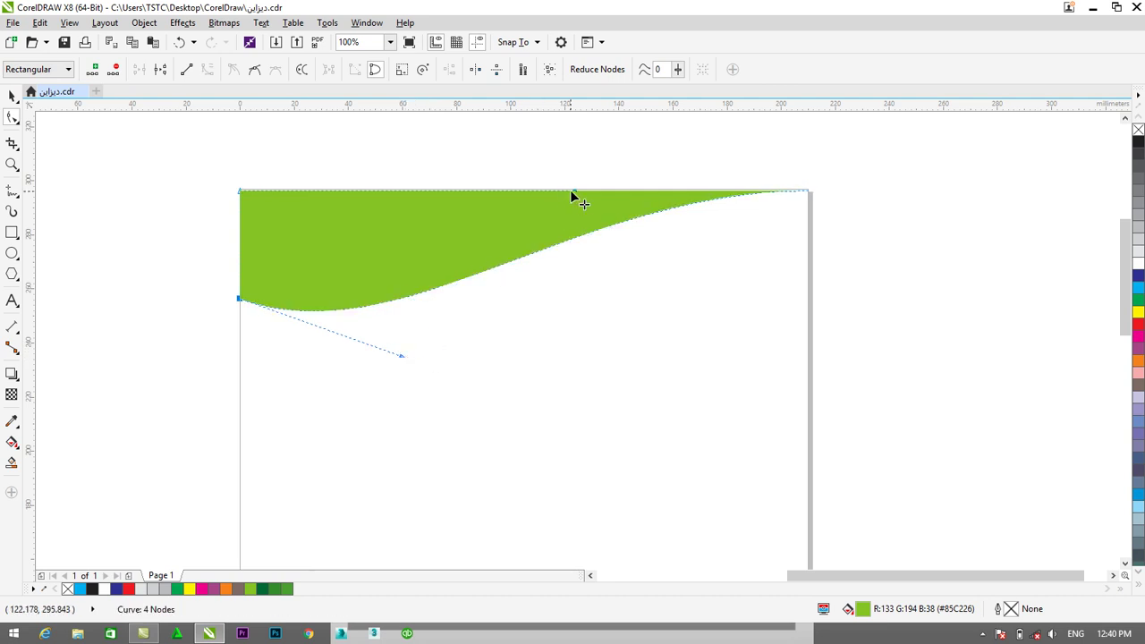
drag(570, 191, 537, 192)
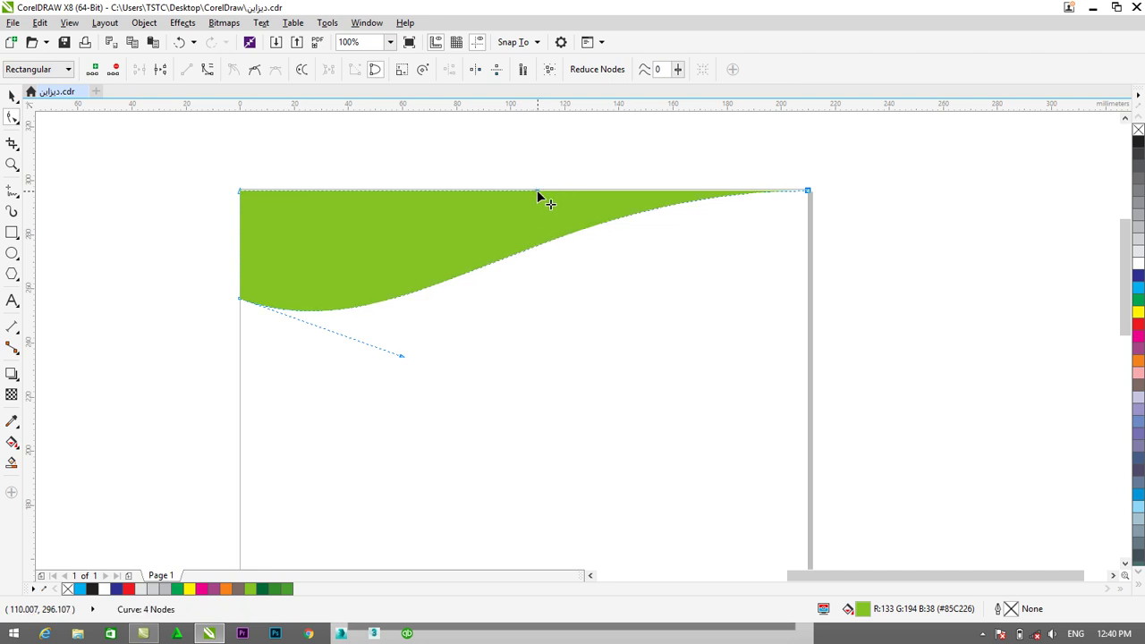
- Raise the wave's lower-left node slightly and readjust both curve handles to refine its lower edge
click(240, 302)
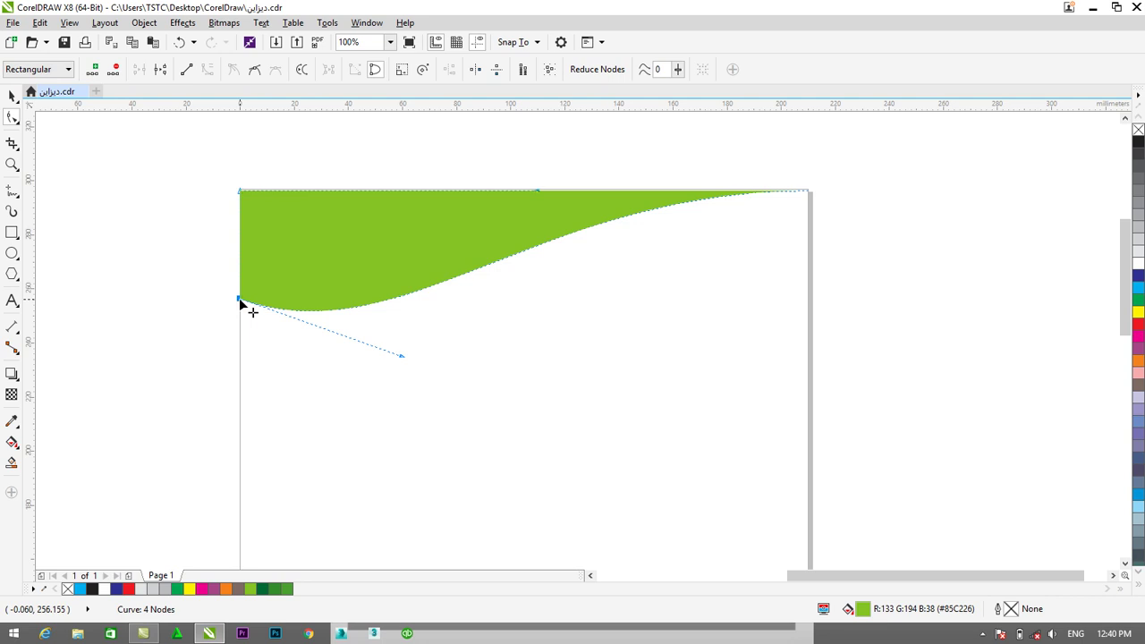
drag(240, 301, 239, 291)
drag(401, 350, 374, 363)
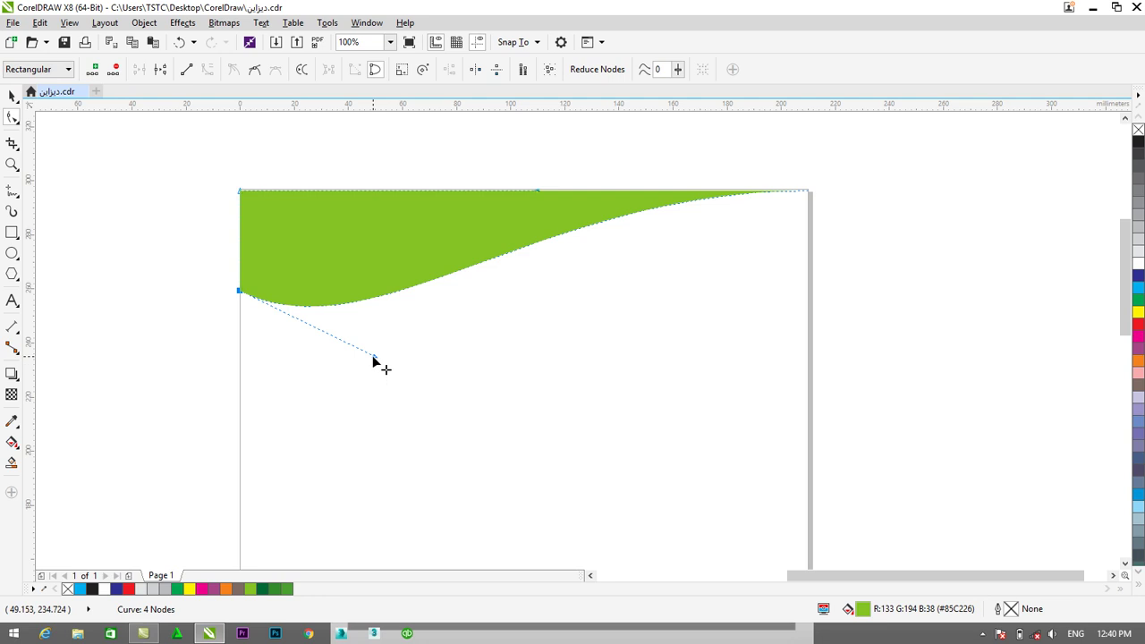
drag(535, 190, 512, 174)
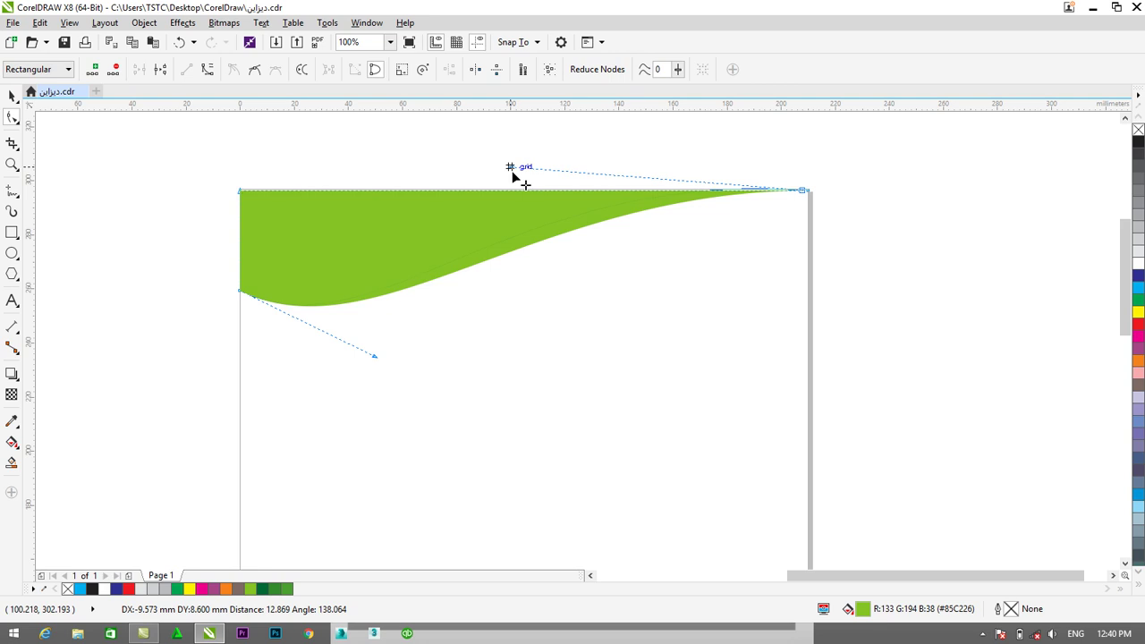
drag(514, 177, 514, 181)
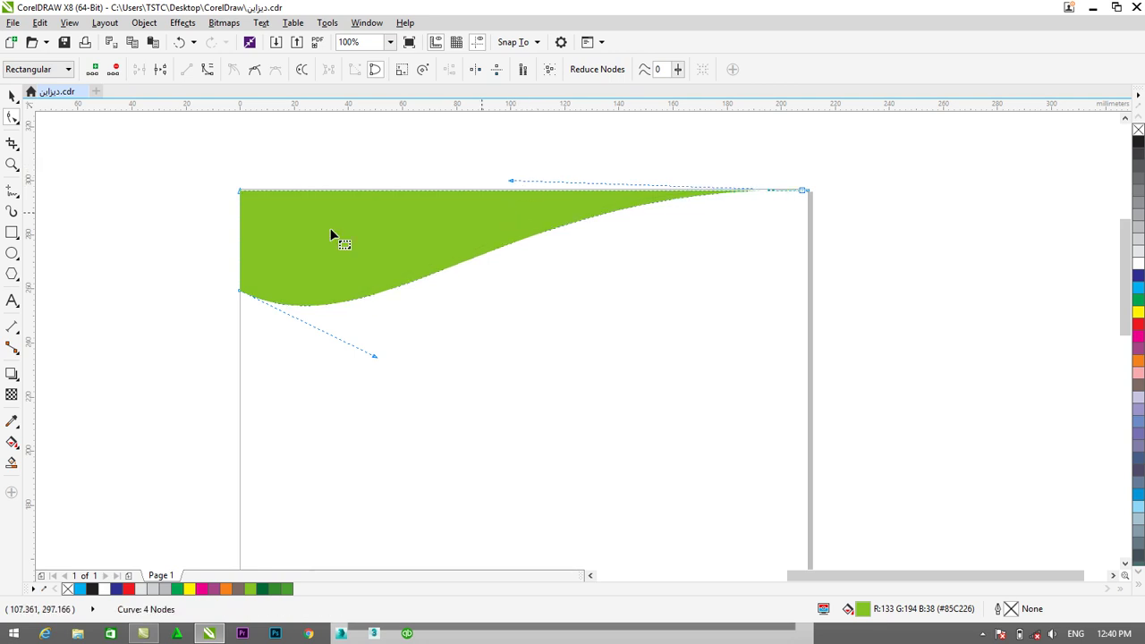
click(514, 187)
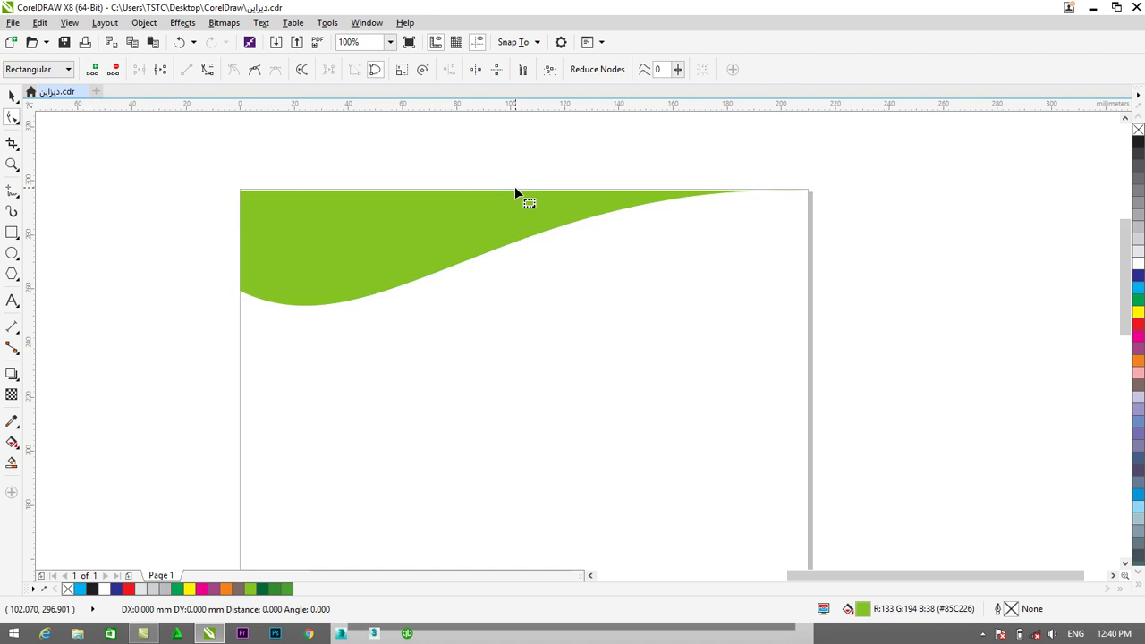
click(13, 94)
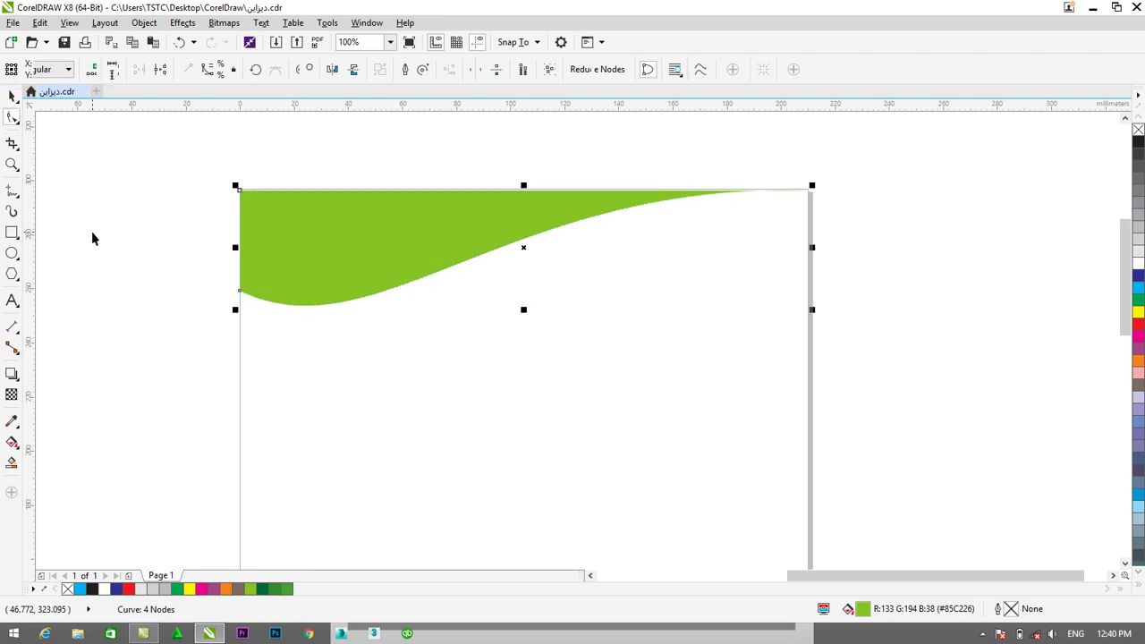
- Select the light green wave and nudge it up flush with the page's upper edge
click(94, 238)
click(517, 223)
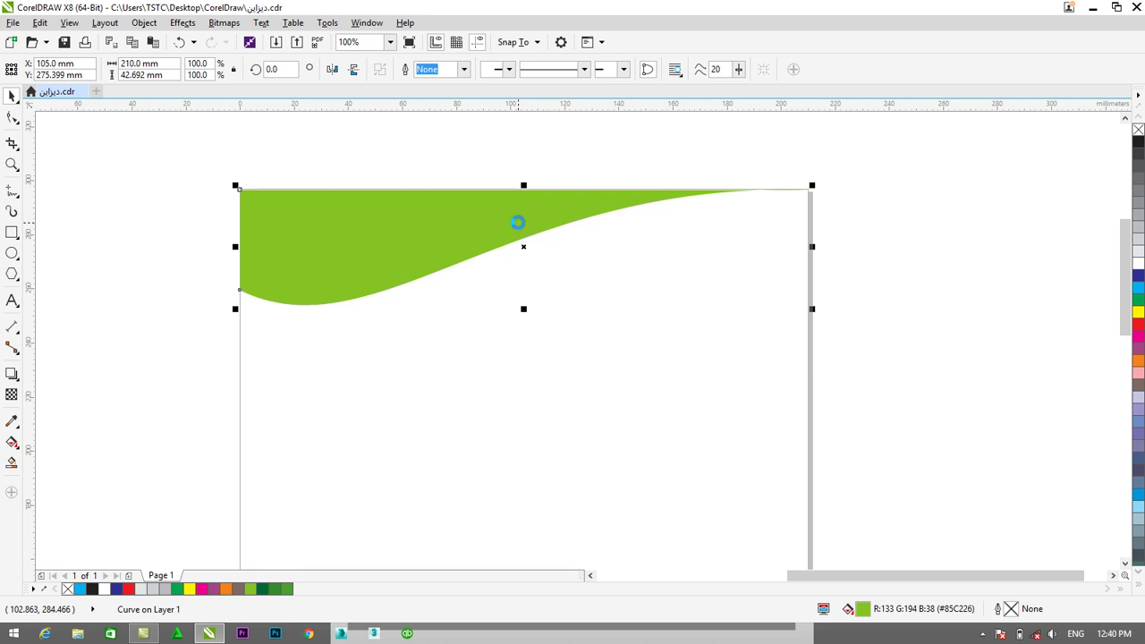
click(161, 358)
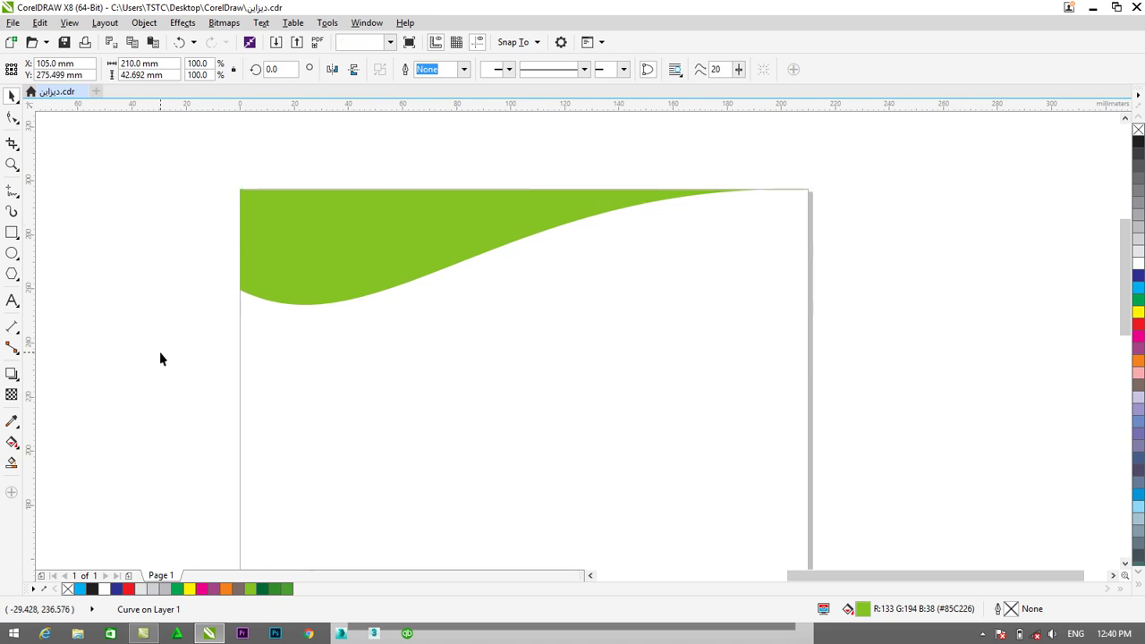
- Draw a 210 × 5 mm rectangle across the page just below the wave, filled dark green (#016934) with no outline
drag(798, 575, 835, 544)
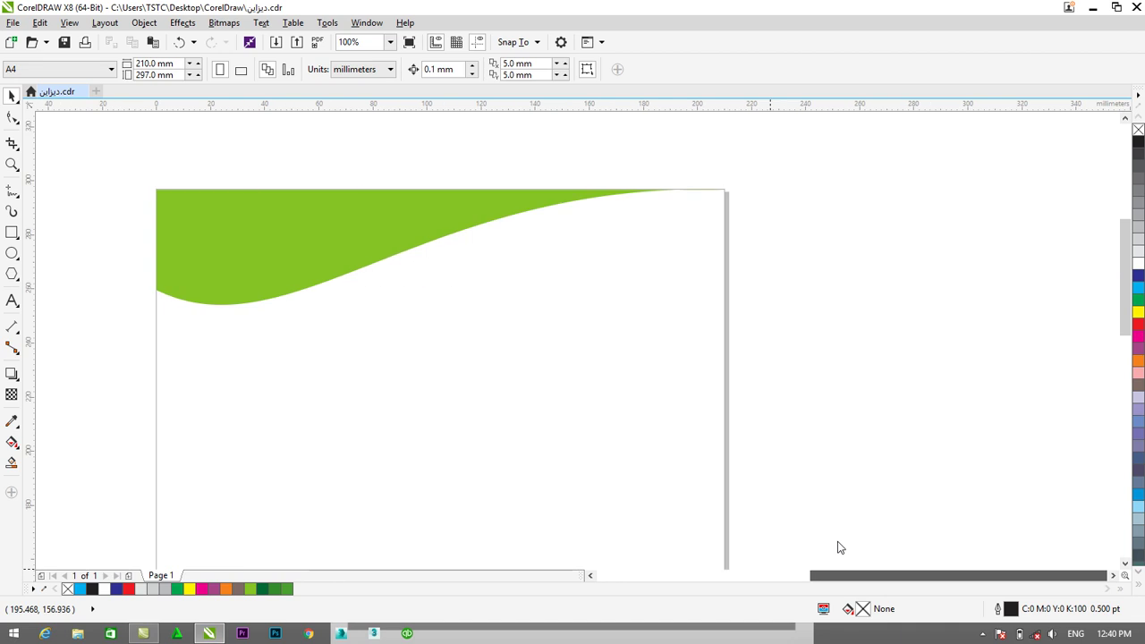
click(12, 234)
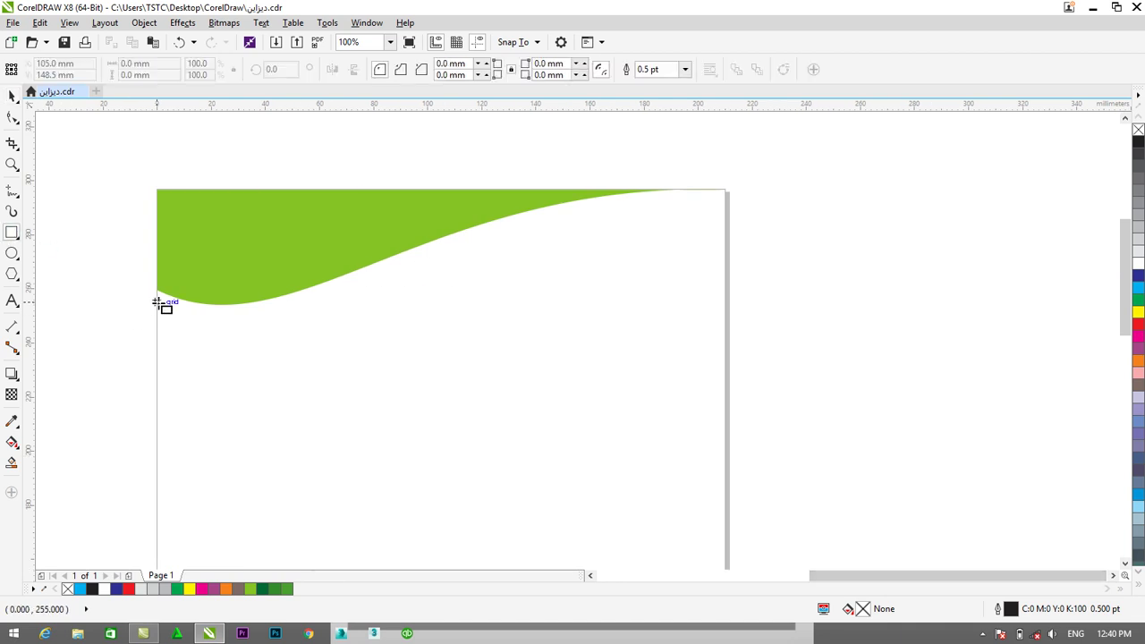
drag(156, 302, 726, 316)
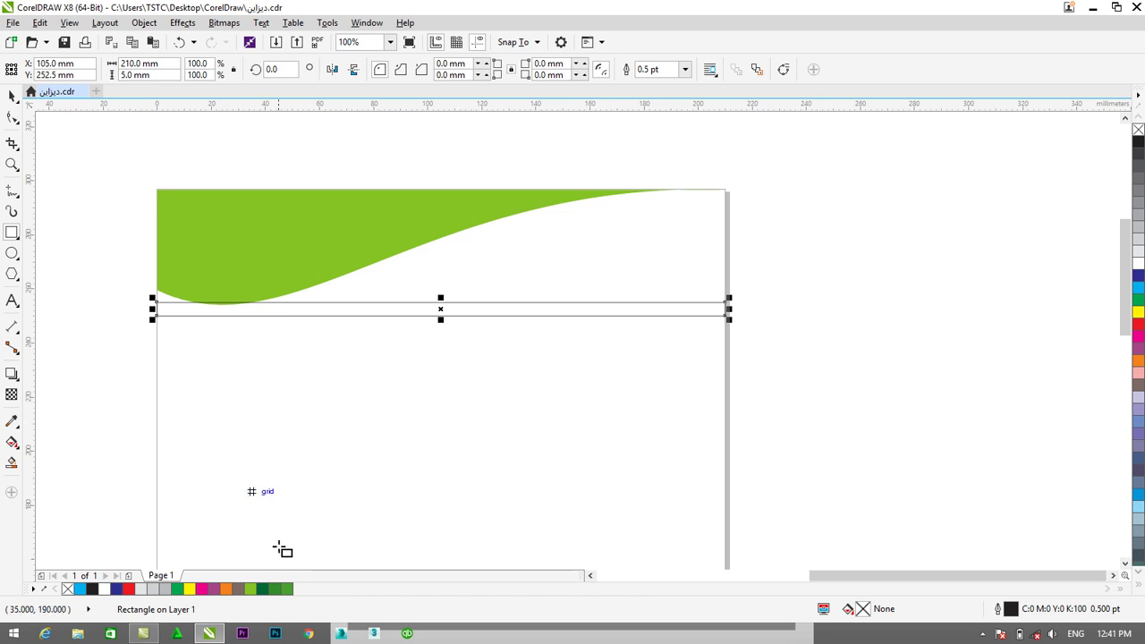
click(262, 589)
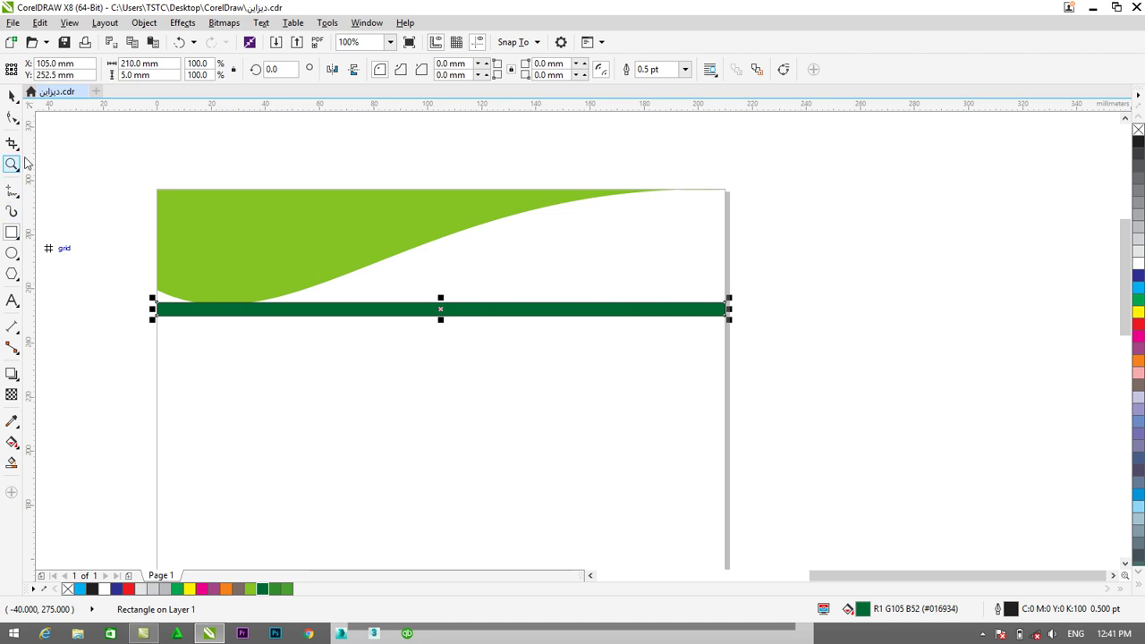
click(12, 96)
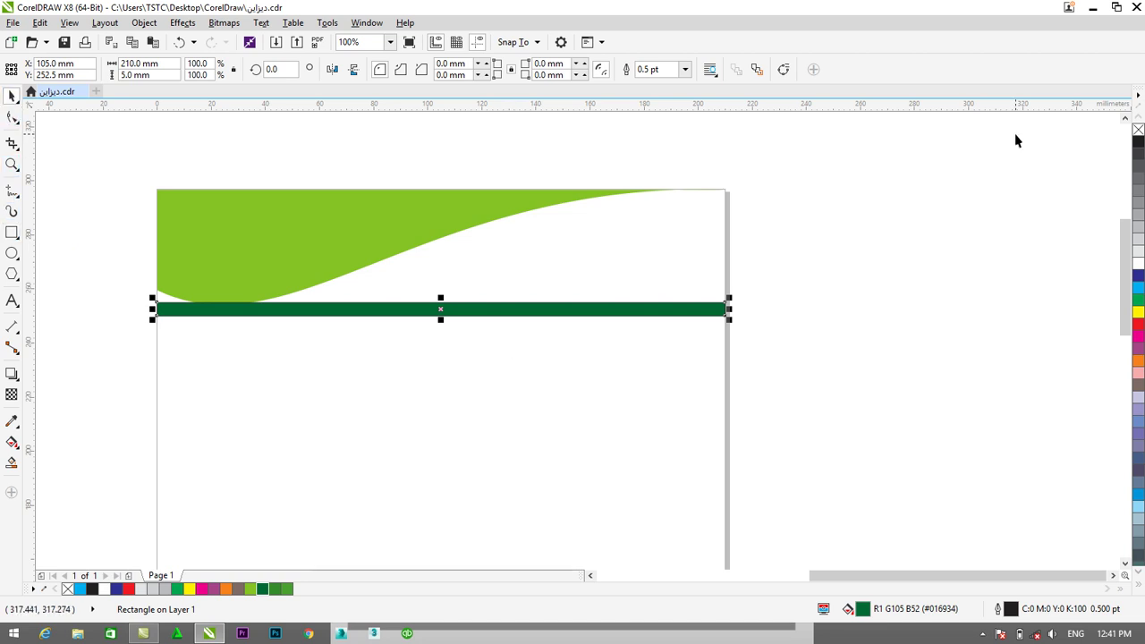
right_click(1137, 130)
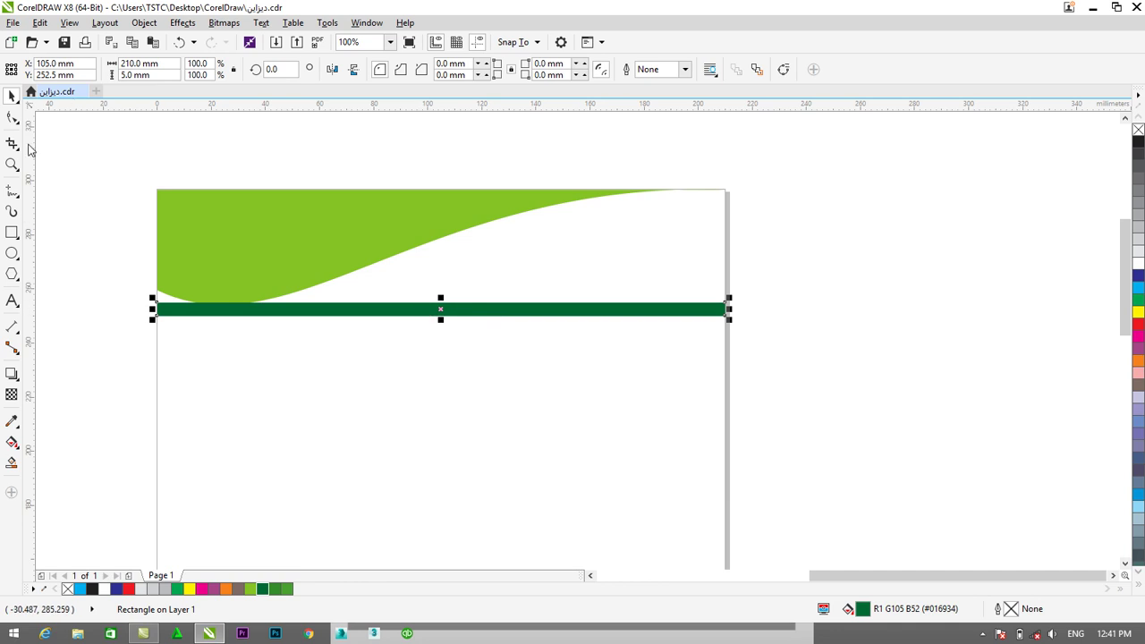
- Convert the dark green rectangle to curves and raise both right-hand nodes to the page's upper-right corner, forming a slanted band
click(11, 118)
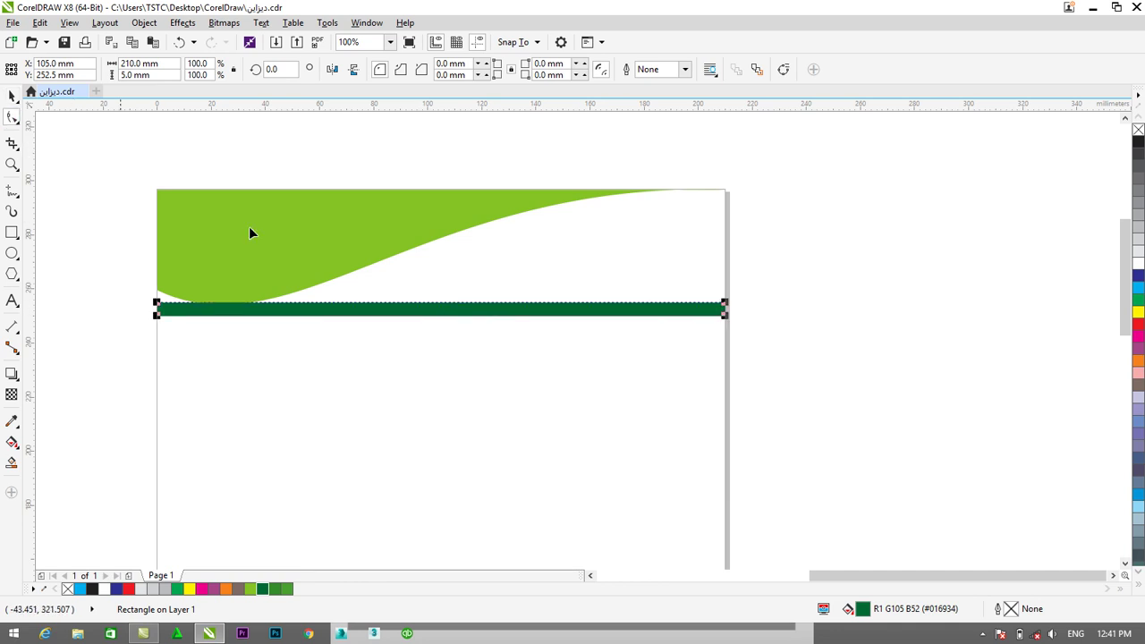
right_click(402, 313)
click(432, 271)
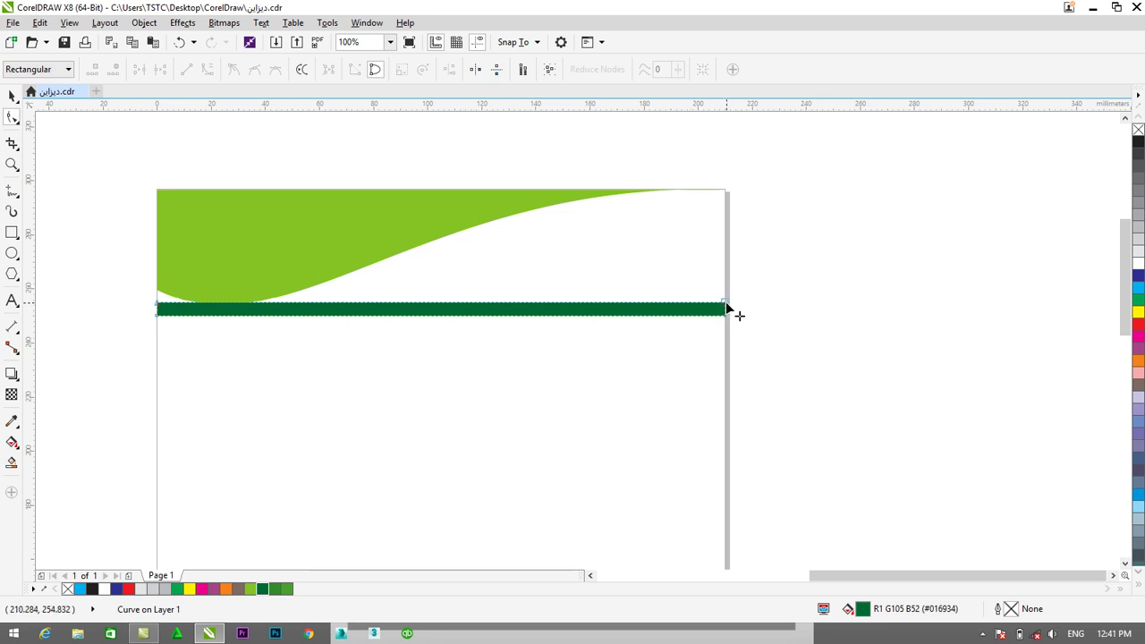
drag(725, 305, 726, 190)
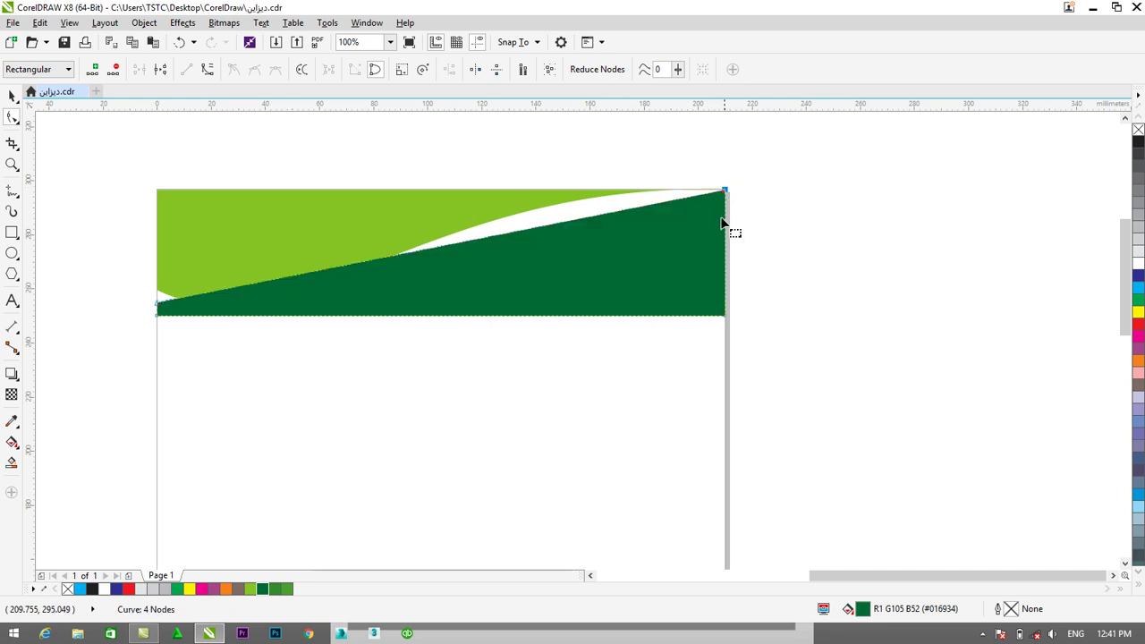
drag(725, 315, 728, 204)
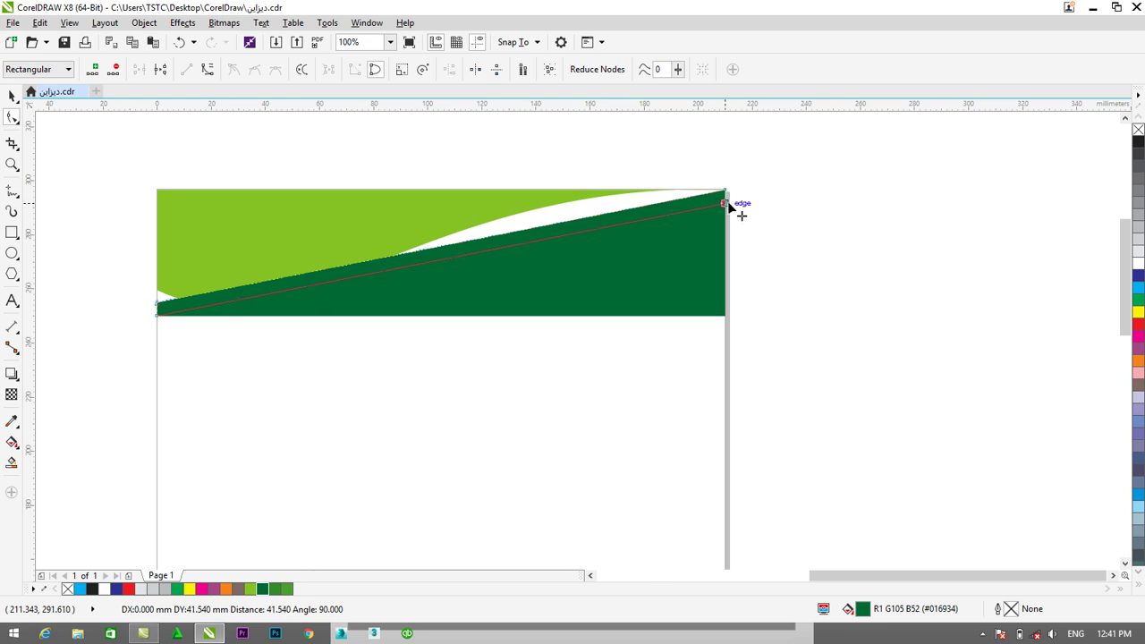
drag(728, 204, 729, 207)
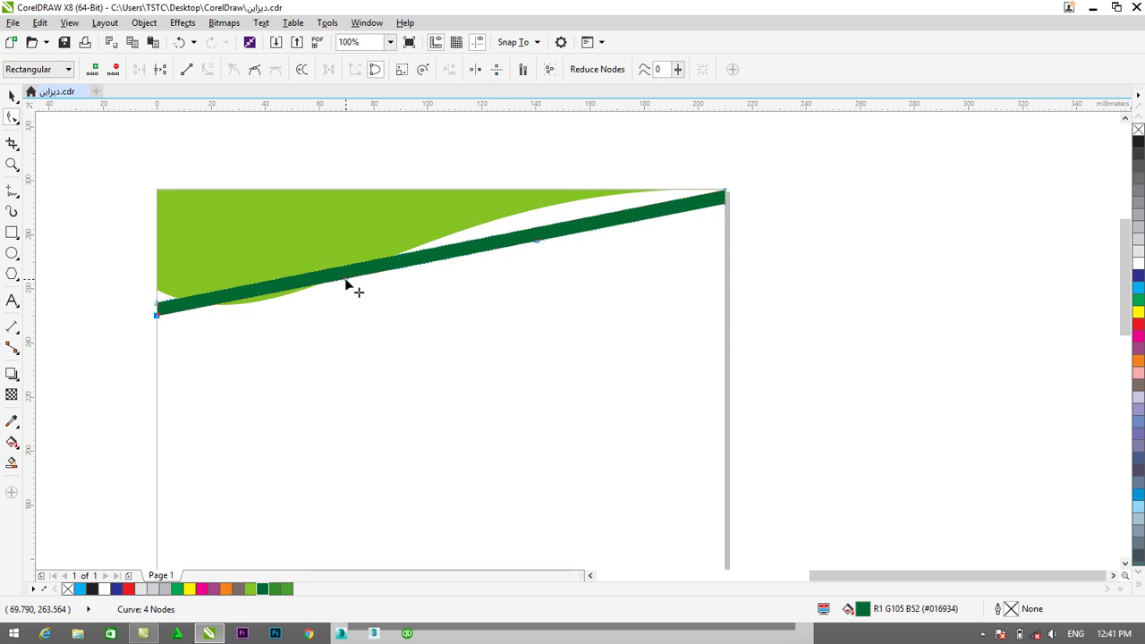
- Convert the band's lower and upper edges to curves and pull their left handles down to bend the band
drag(346, 279, 325, 322)
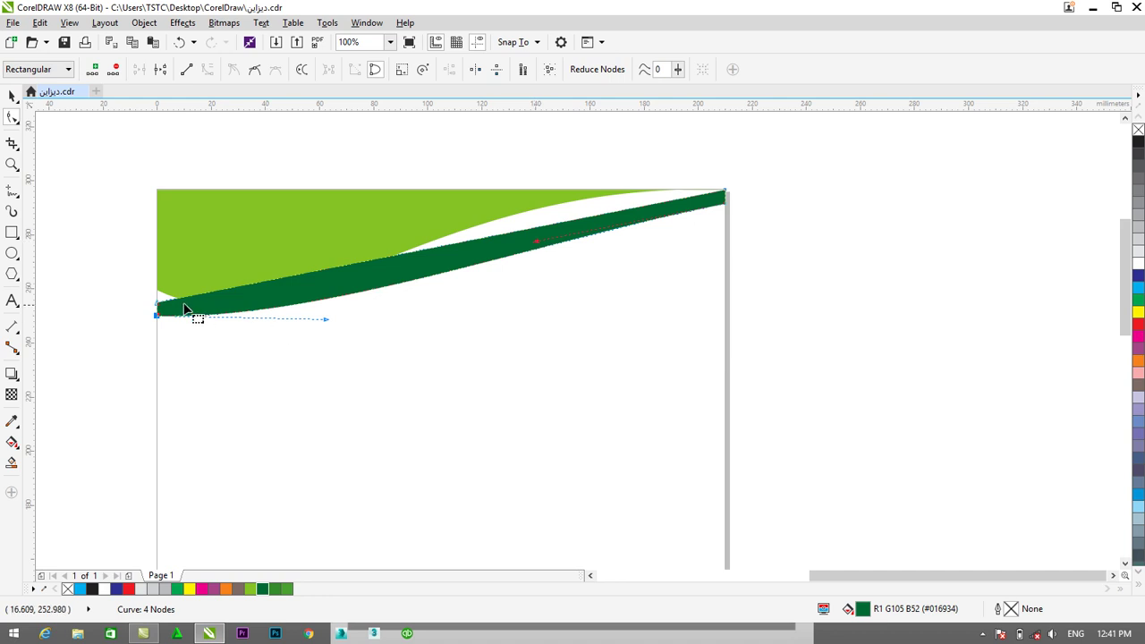
click(724, 192)
drag(345, 267, 331, 304)
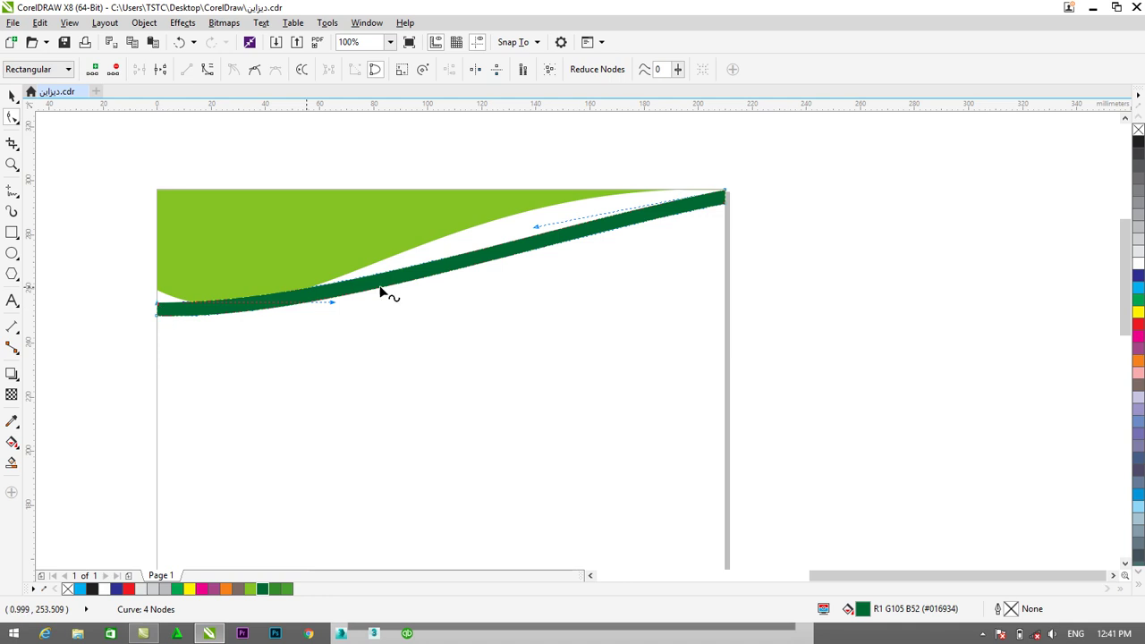
- Pull the left handles of both band edges further down to deepen the band's dip below the light green wave
click(156, 314)
drag(327, 320, 323, 355)
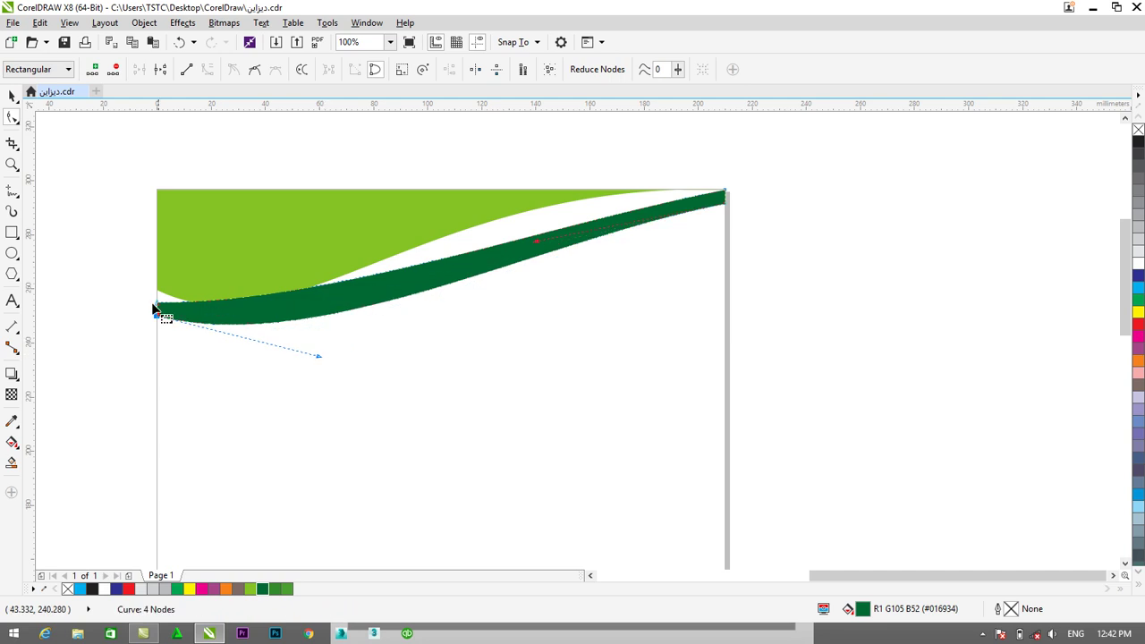
click(723, 192)
drag(332, 309, 332, 335)
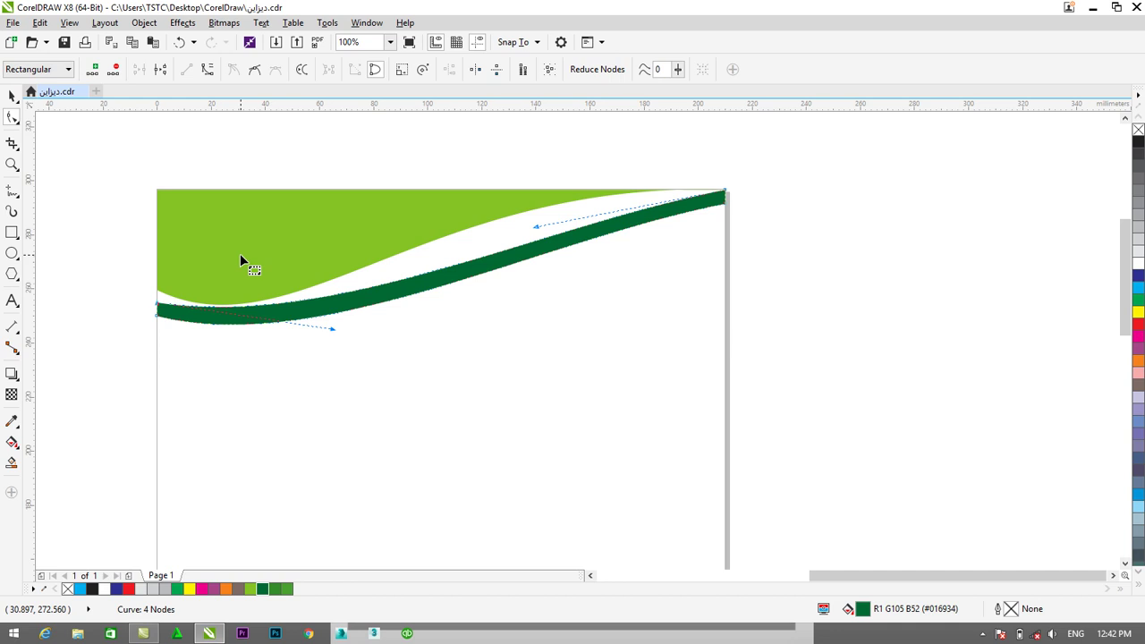
click(159, 317)
drag(316, 356, 292, 396)
click(332, 306)
drag(332, 336, 318, 367)
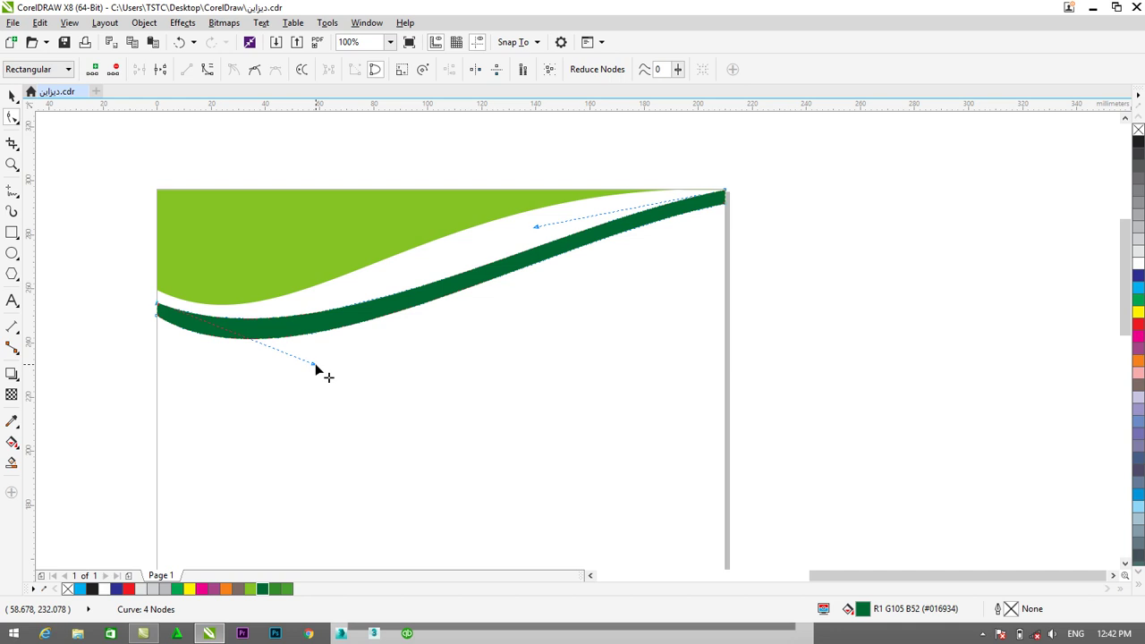
- Snap the band's upper-left node to the light green wave's lower-left node and raise the band's lower-left node slightly
click(156, 301)
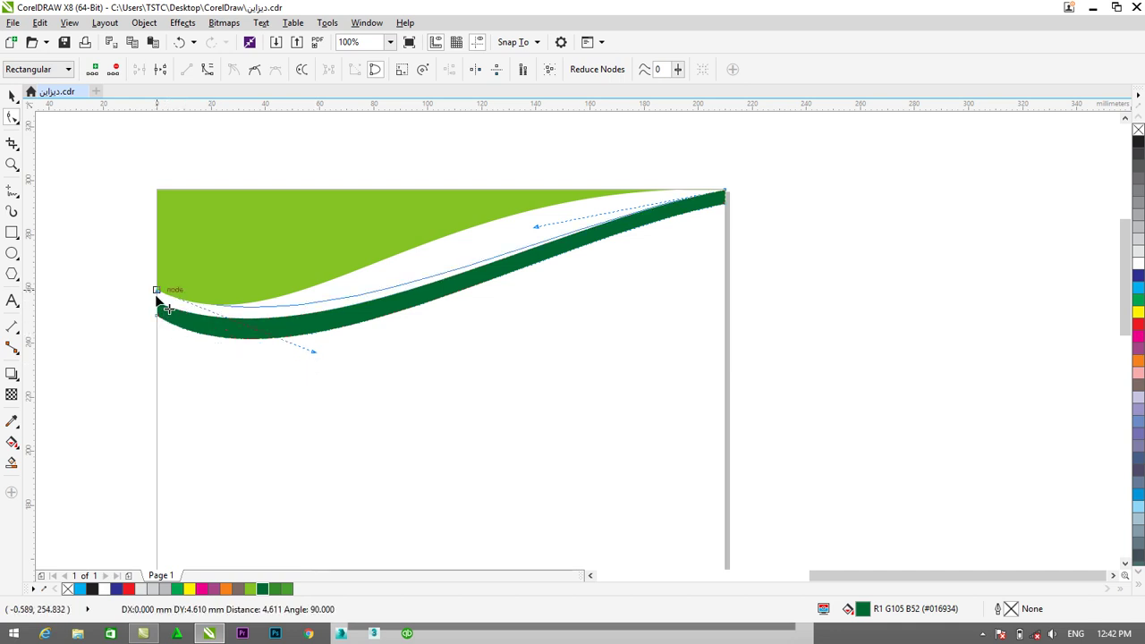
mouse_move(168, 308)
mouse_down()
mouse_move(168, 326)
mouse_move(157, 313)
mouse_up()
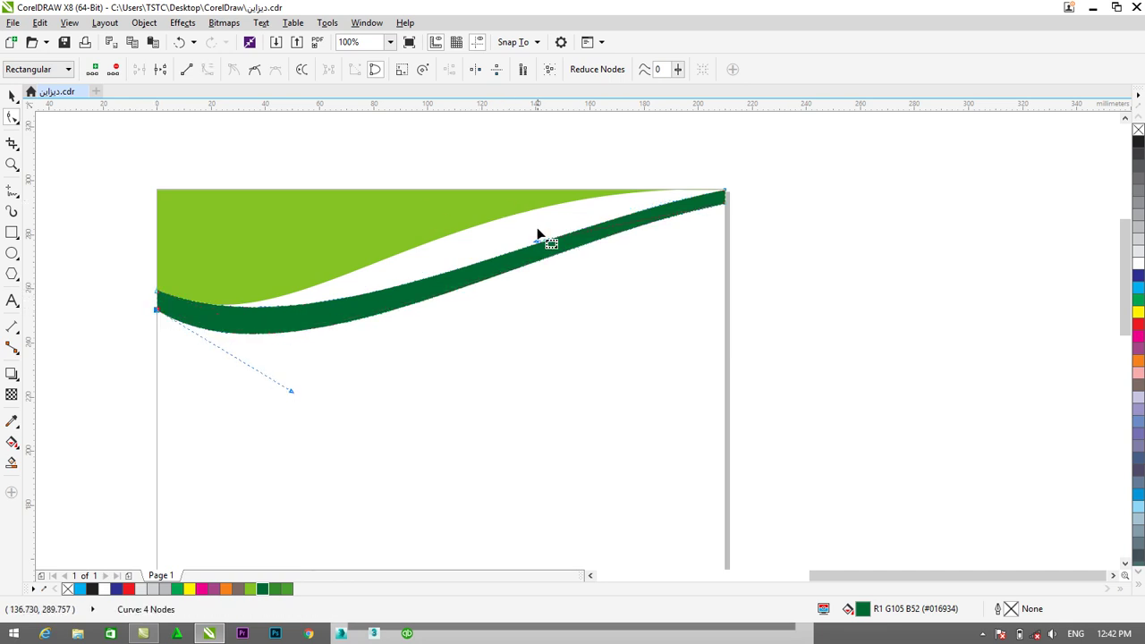
- Pull the right handles of both band edges up and left so the band follows the light green wave's curve
drag(536, 235, 538, 242)
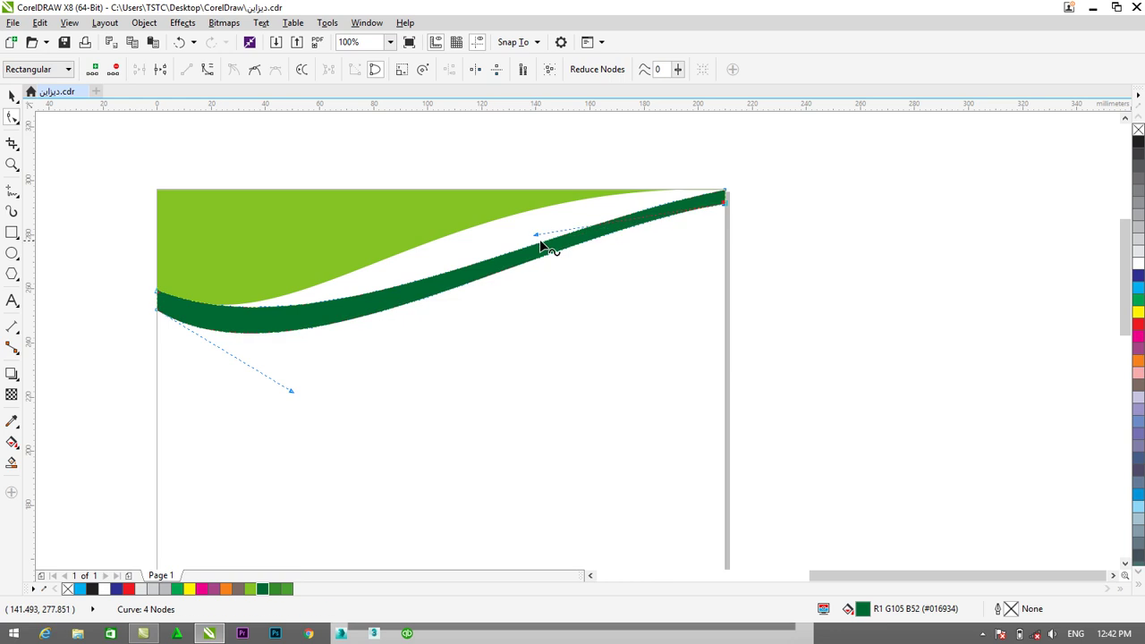
click(725, 192)
drag(535, 231, 415, 180)
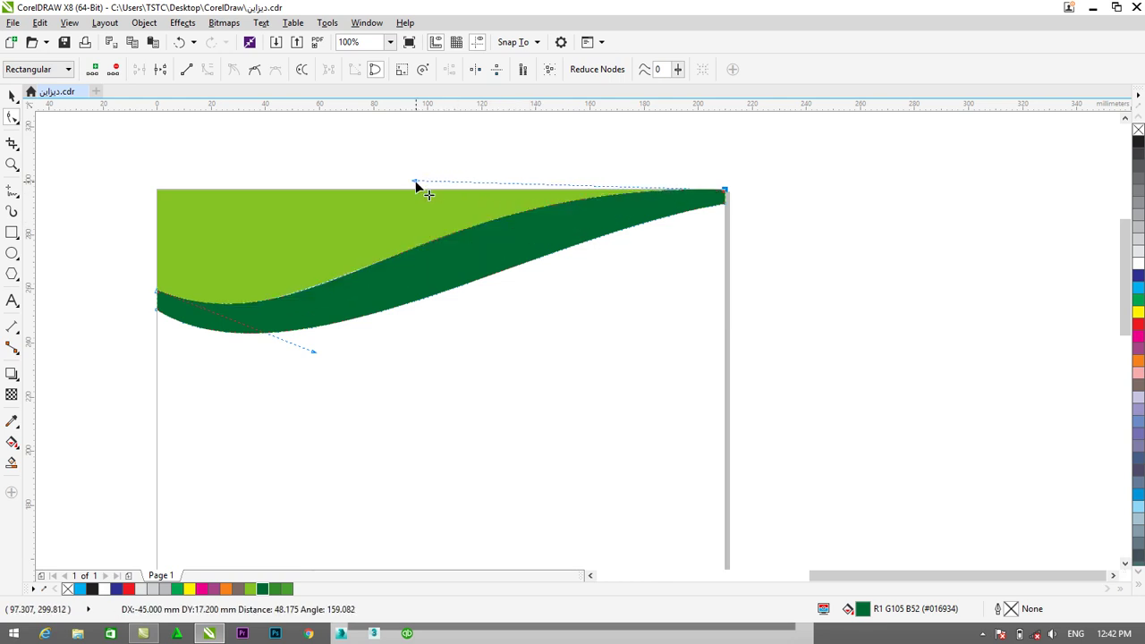
click(726, 204)
drag(529, 228, 438, 172)
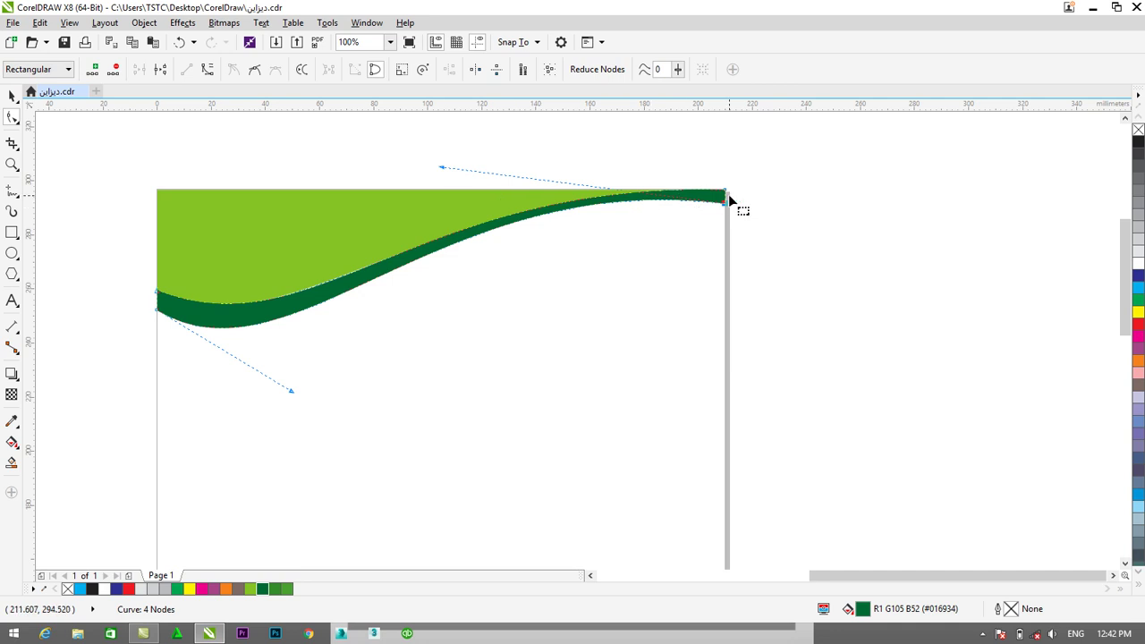
- Raise the band's lower-right node almost onto its upper-right node and readjust the lower edge's handles for a smooth taper
scroll(728, 196, up, 2)
scroll(728, 201, up, 1)
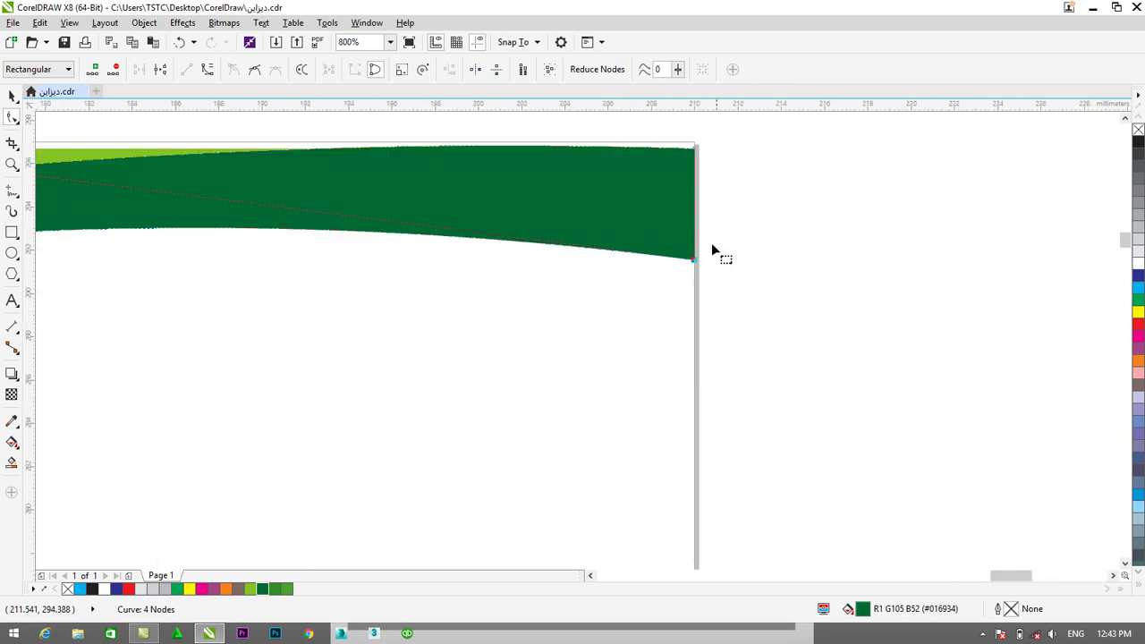
drag(694, 259, 695, 161)
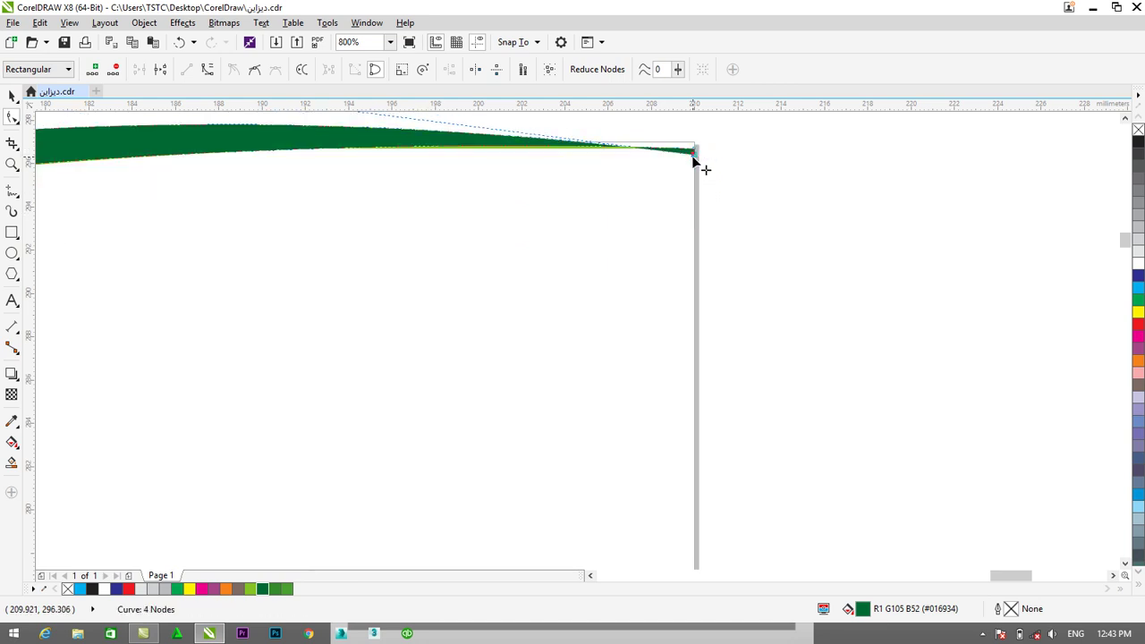
scroll(715, 183, down, 3)
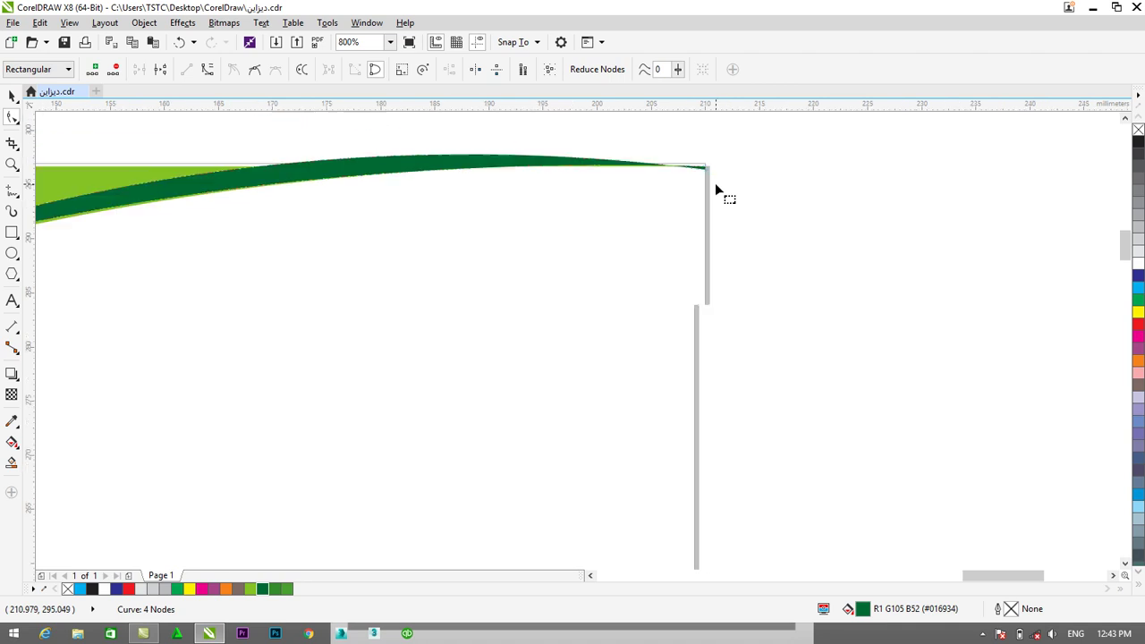
scroll(714, 183, down, 1)
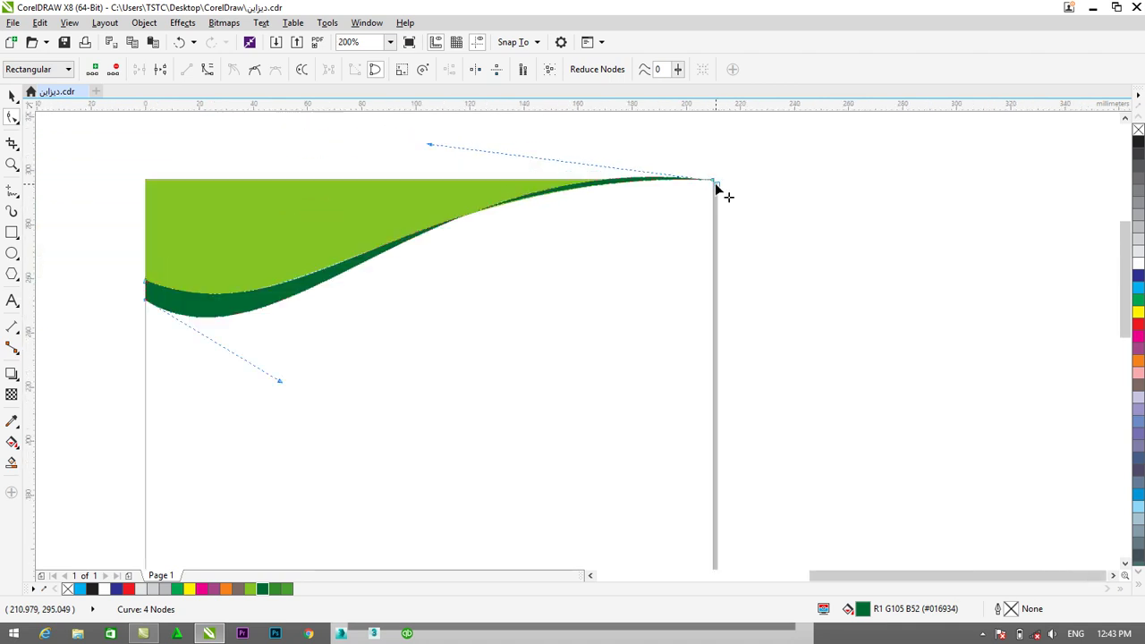
drag(429, 145, 449, 168)
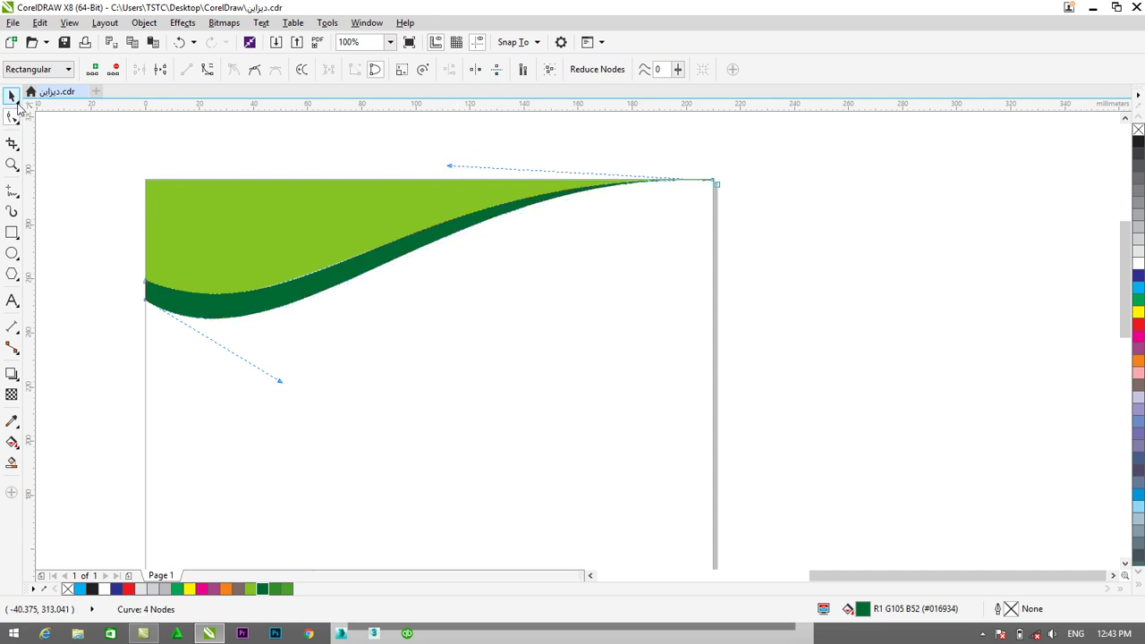
drag(280, 383, 279, 390)
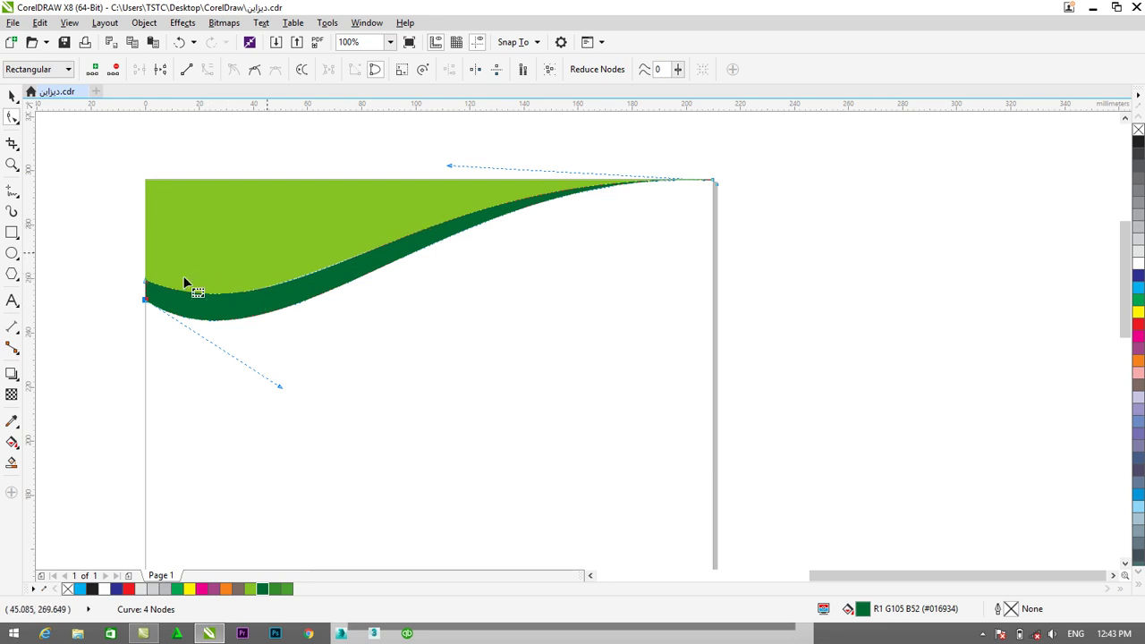
- Adjust the handles of the band's upper edge to close the white gap along the light green wave
drag(149, 292, 158, 296)
mouse_move(303, 342)
mouse_down()
mouse_move(293, 318)
mouse_move(293, 333)
mouse_up()
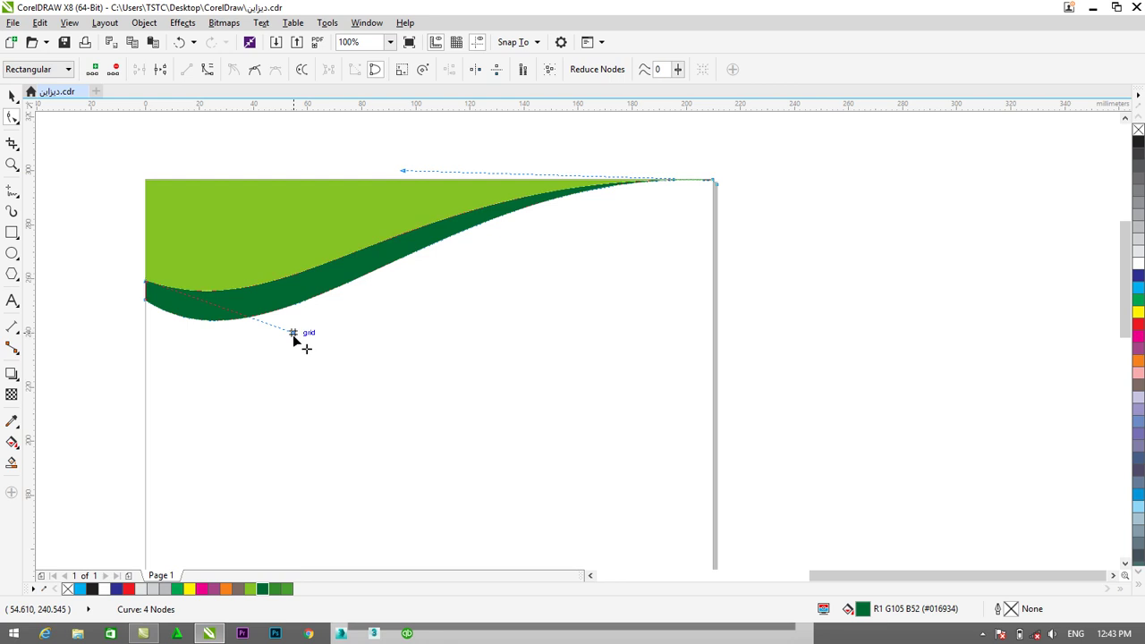
drag(291, 339, 291, 343)
scroll(292, 343, up, 1)
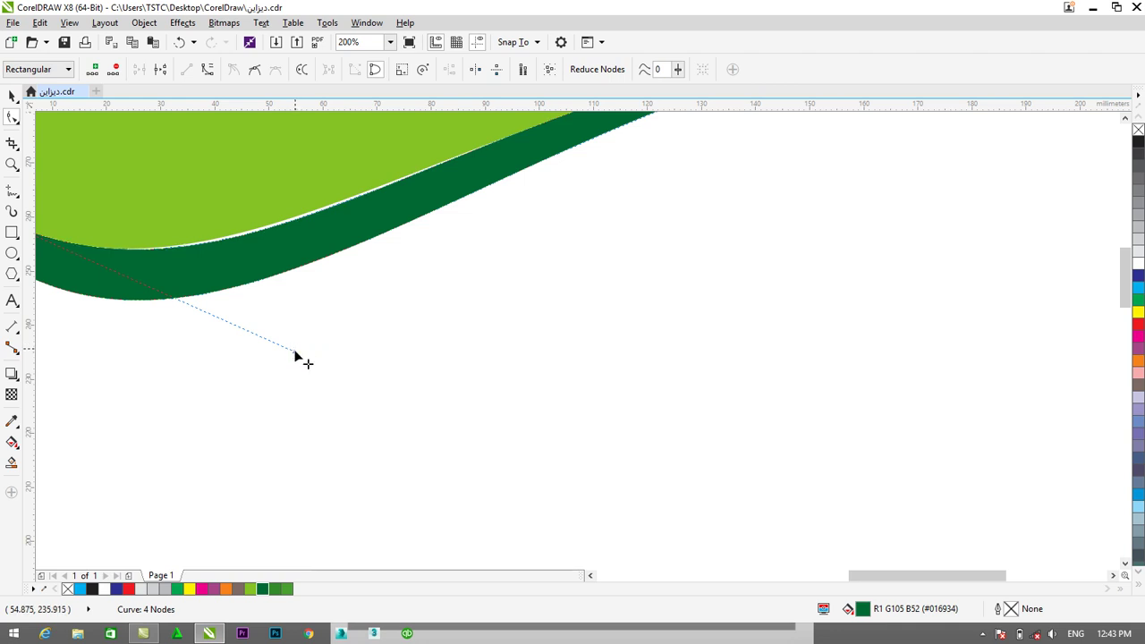
drag(294, 347, 291, 344)
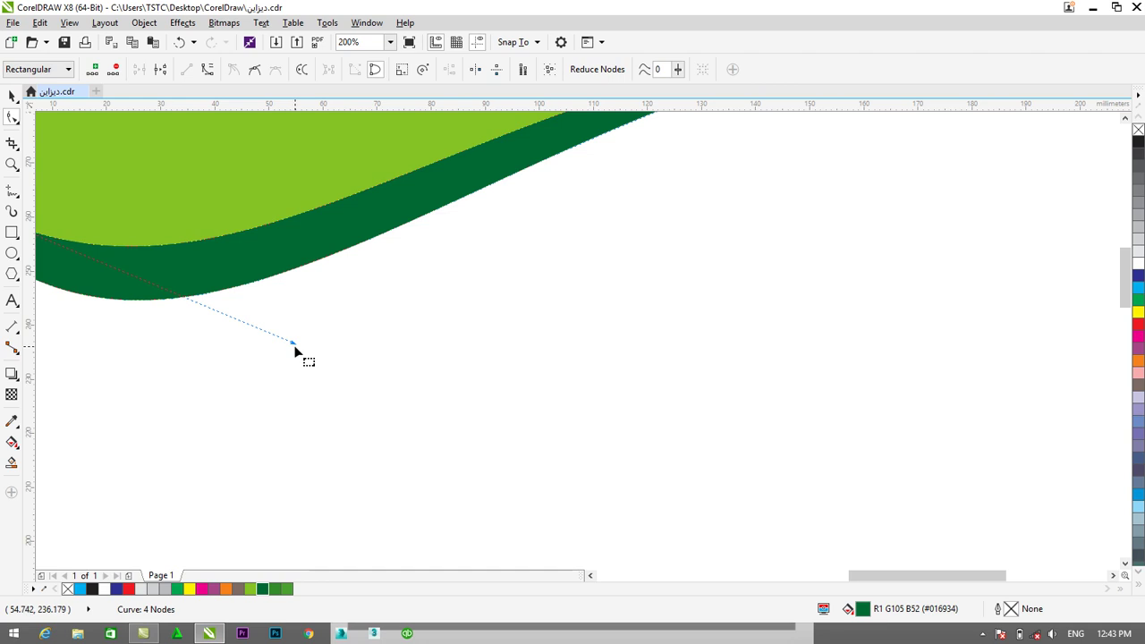
scroll(292, 345, down, 1)
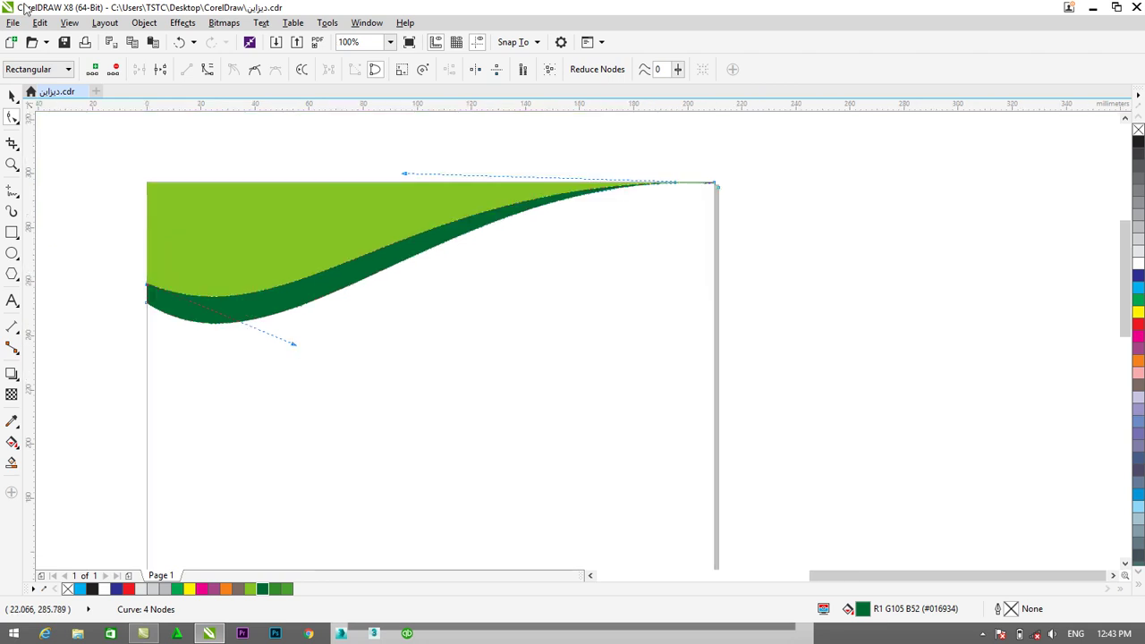
- Lower the dark green band's lower-left node slightly and shorten its curve handle to refine the band's lower edge
click(148, 305)
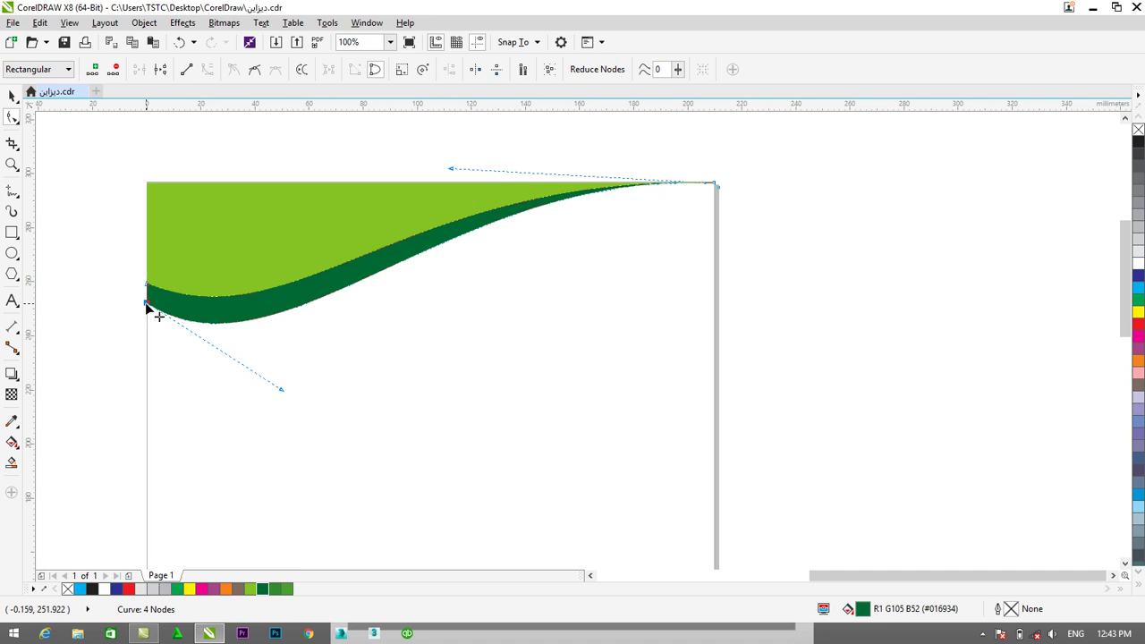
scroll(148, 306, up, 3)
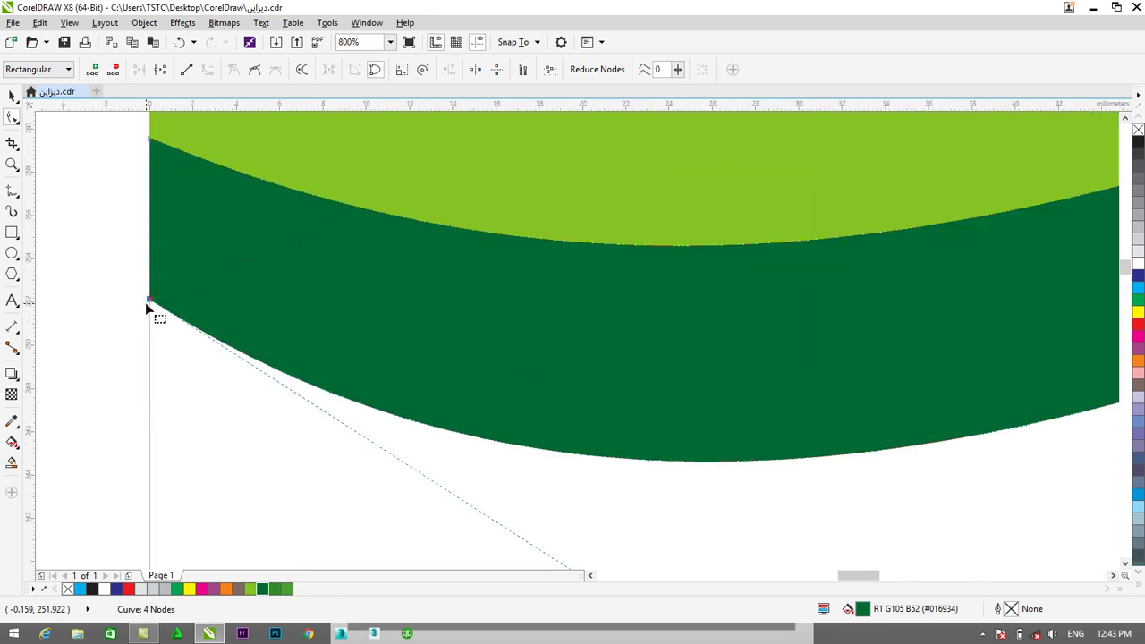
drag(148, 306, 150, 312)
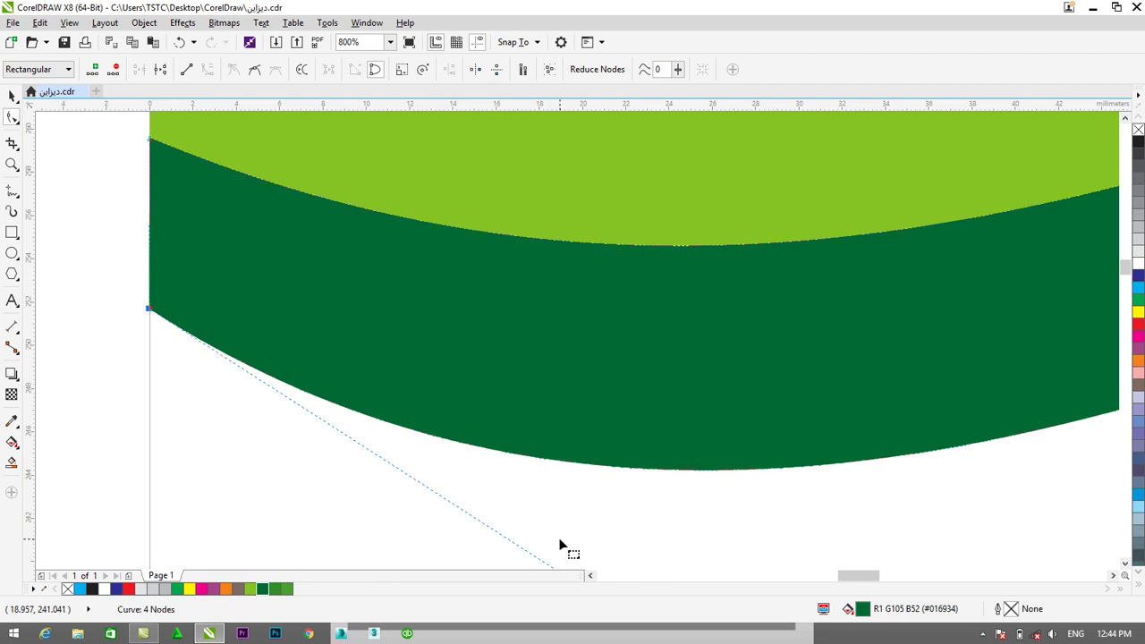
scroll(560, 544, down, 2)
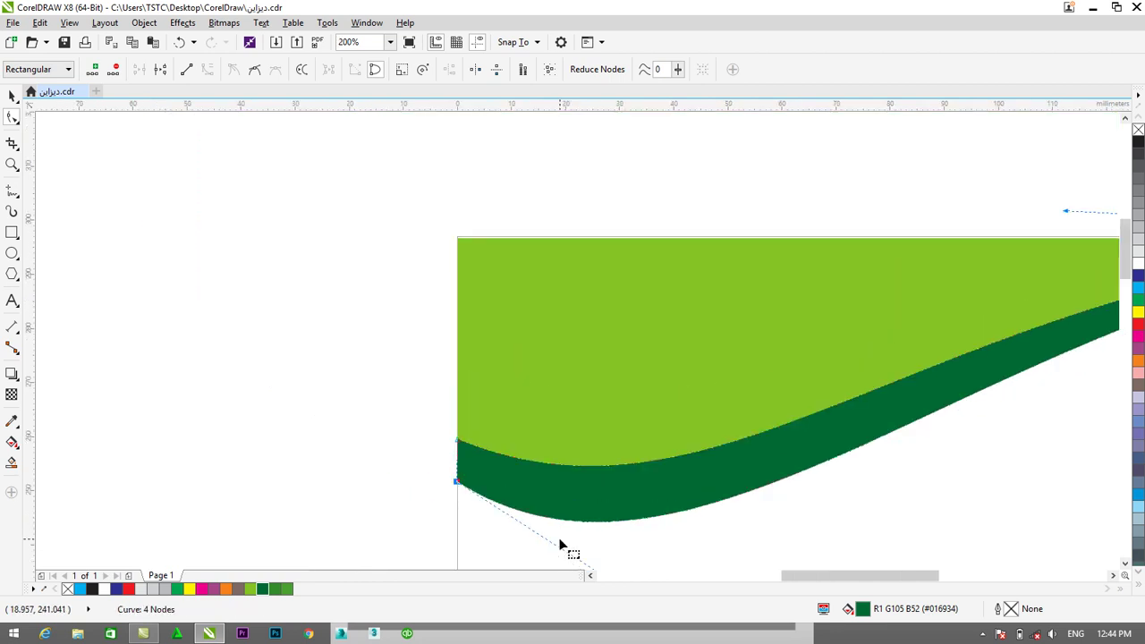
key(F3)
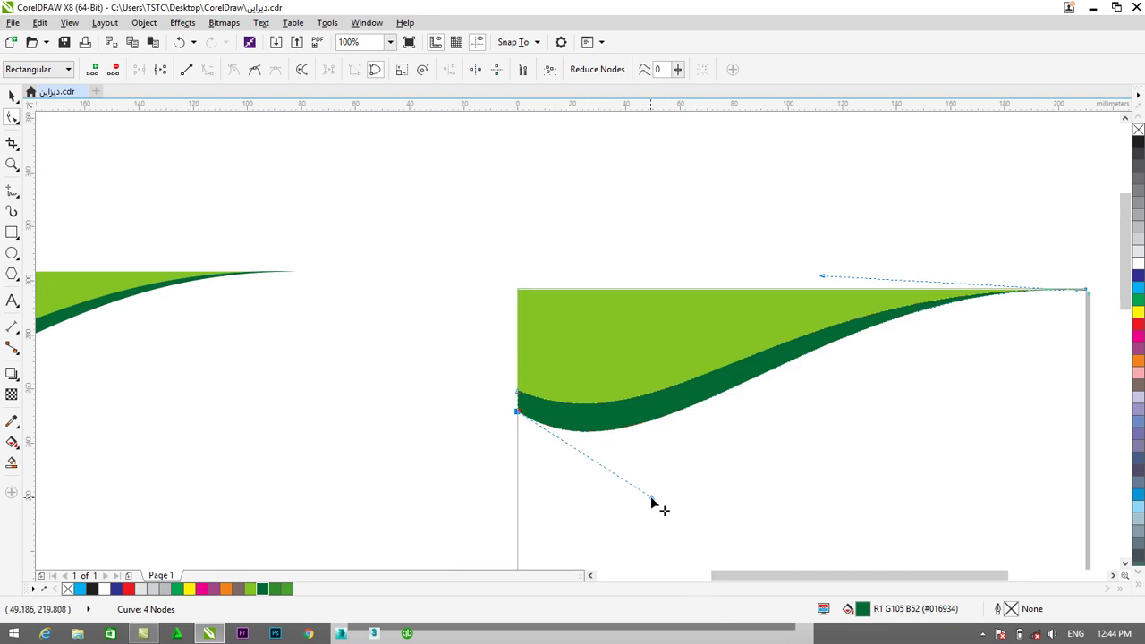
drag(653, 501, 646, 493)
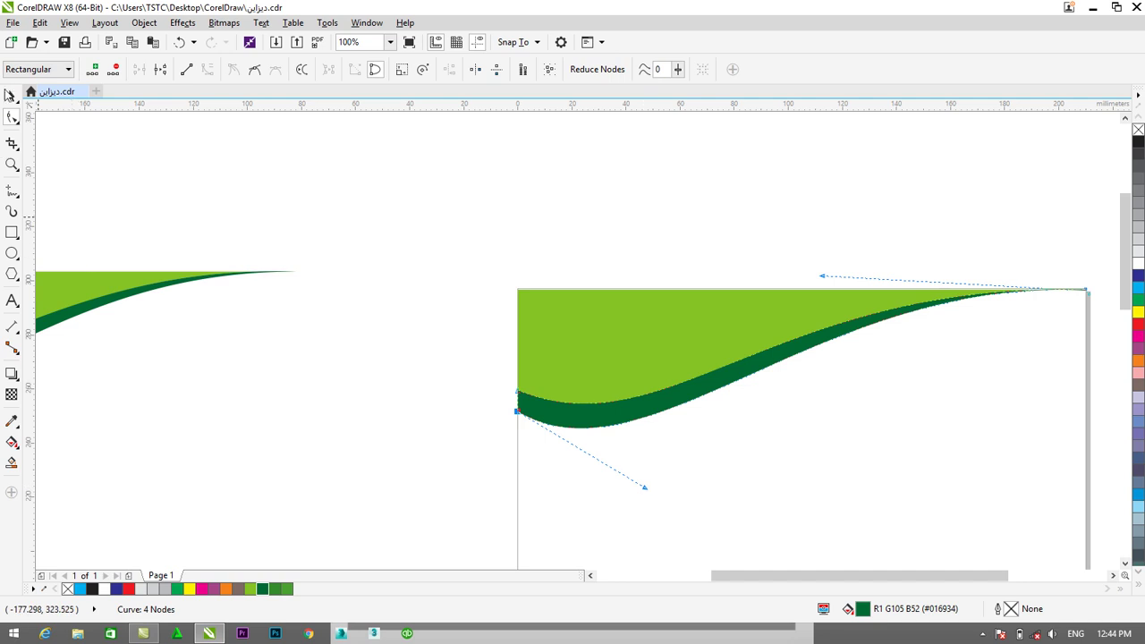
click(11, 96)
click(202, 158)
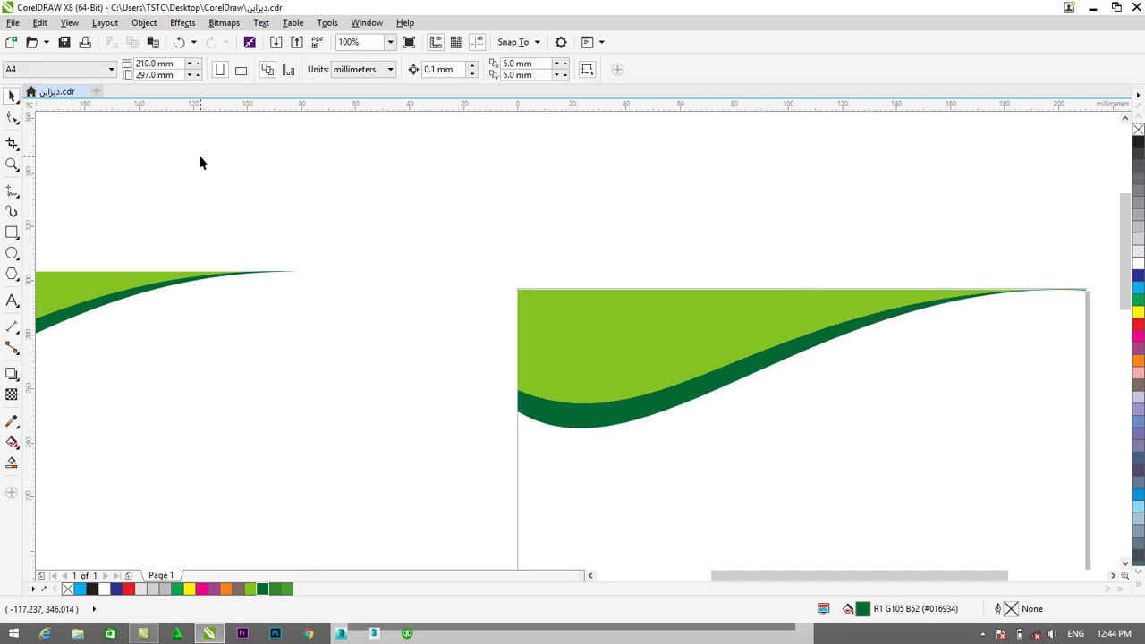
click(636, 321)
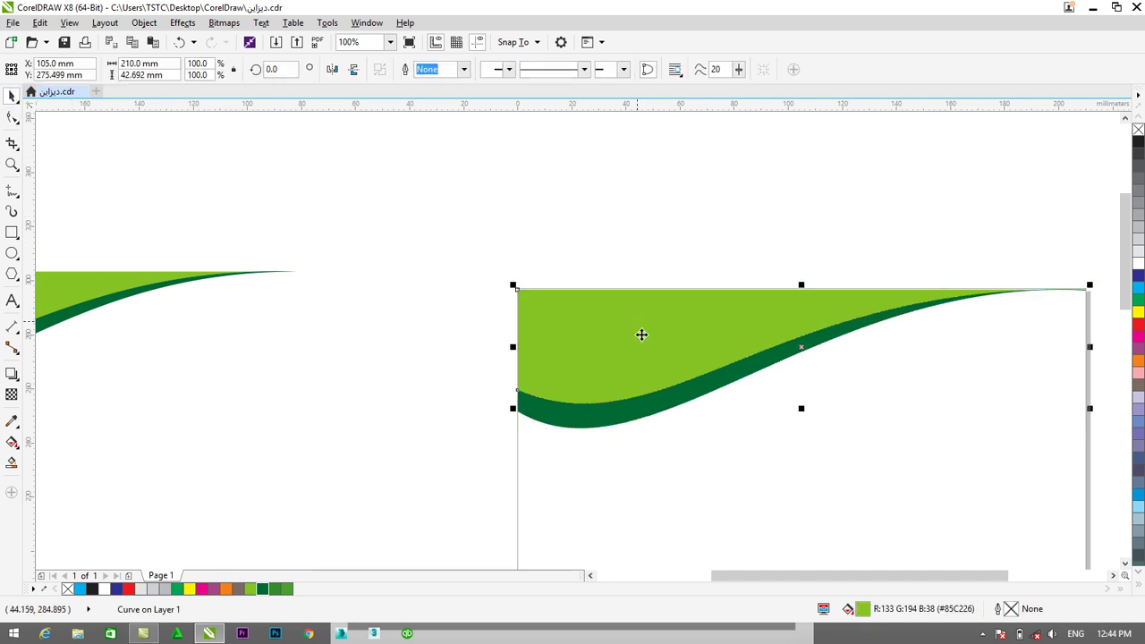
shift+click(647, 411)
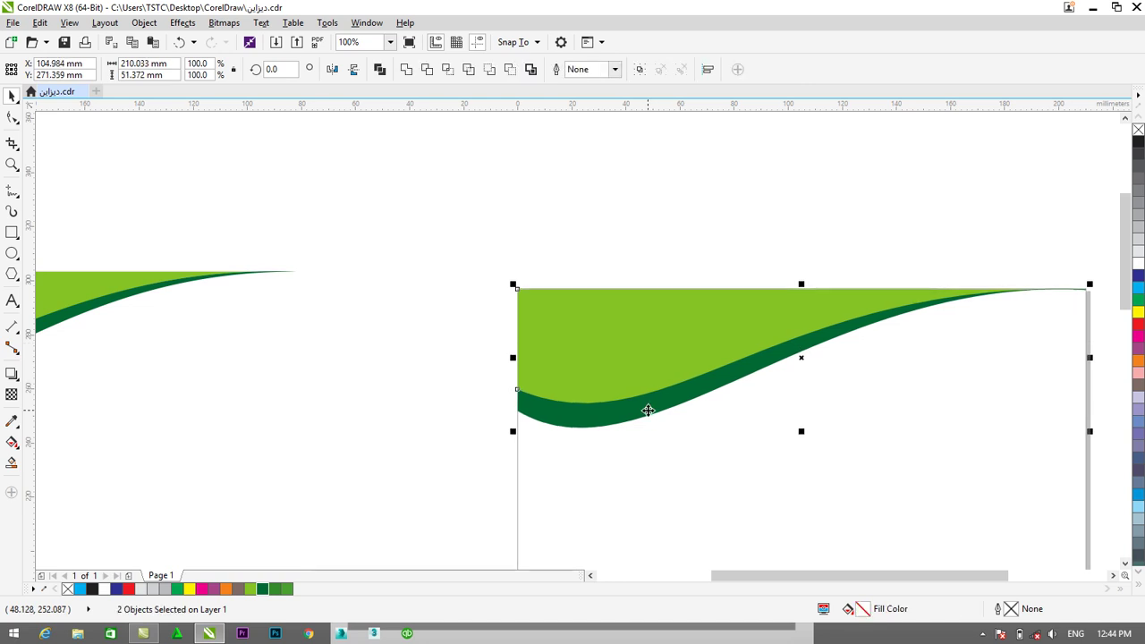
click(415, 217)
- Draw a 210 × 25 mm rectangle along the bottom edge of the A4 page and fill it with dark green #016934
scroll(415, 216, down, 2)
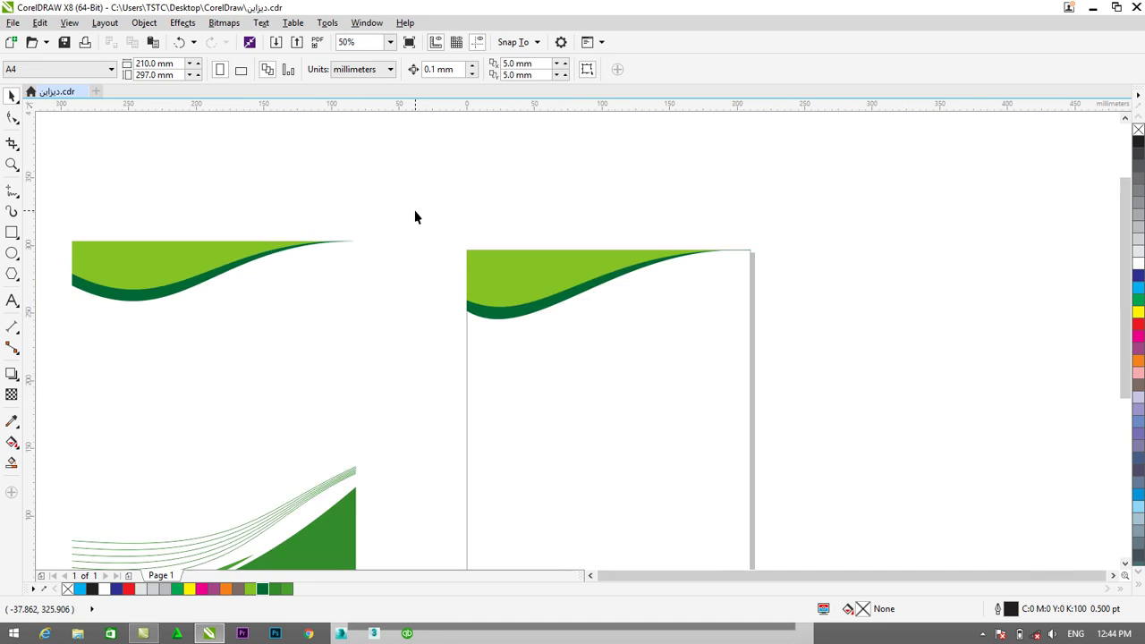
scroll(415, 217, down, 1)
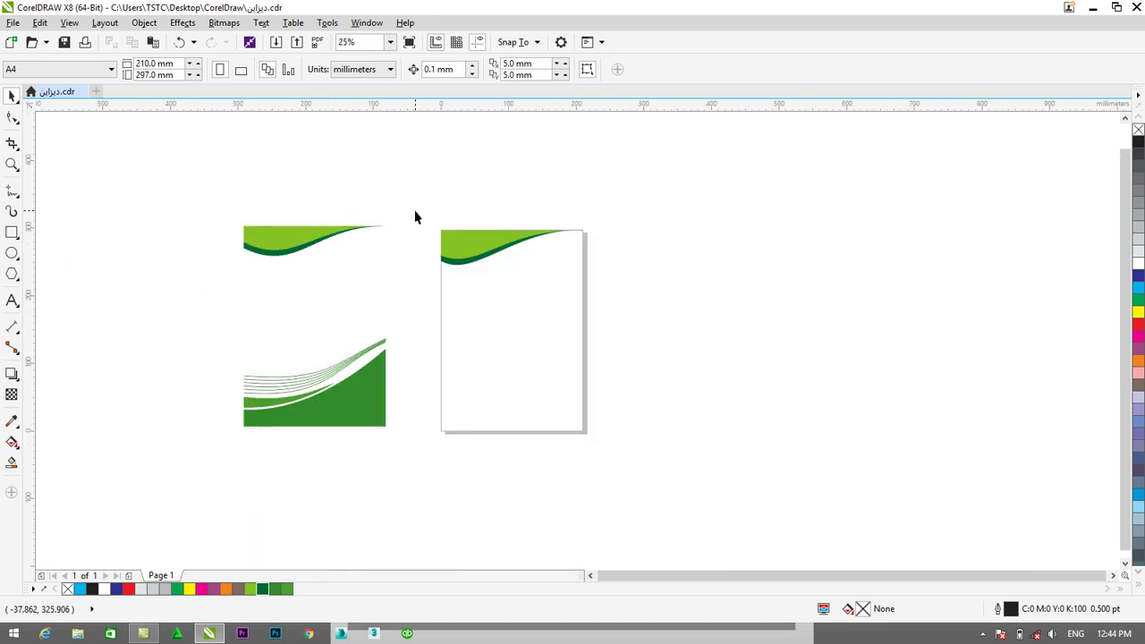
drag(1128, 313, 1130, 328)
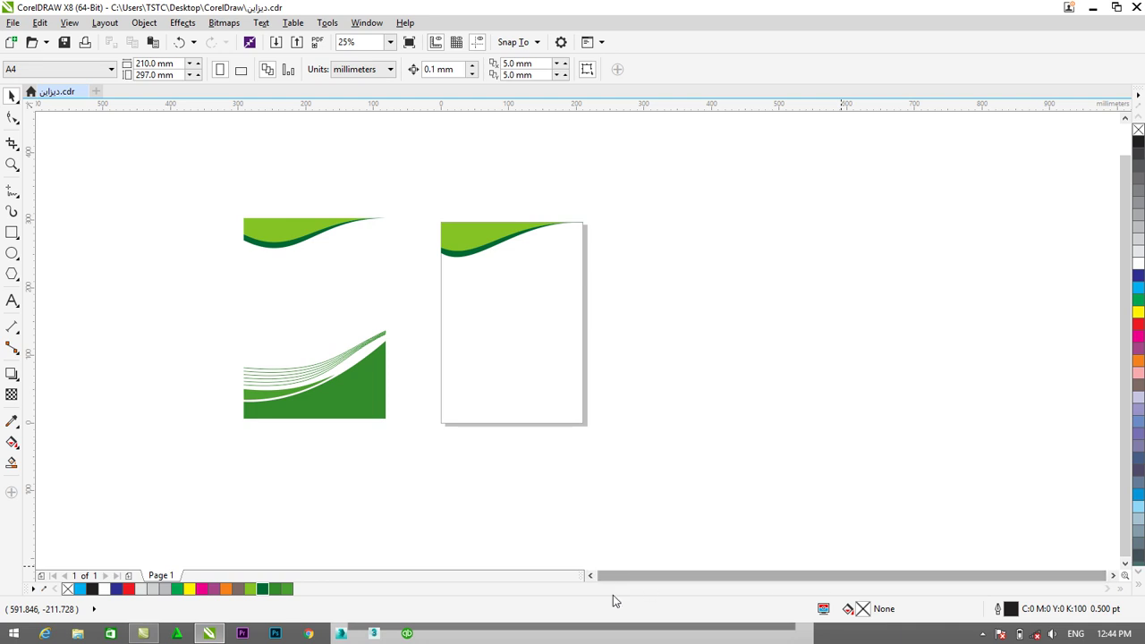
click(591, 576)
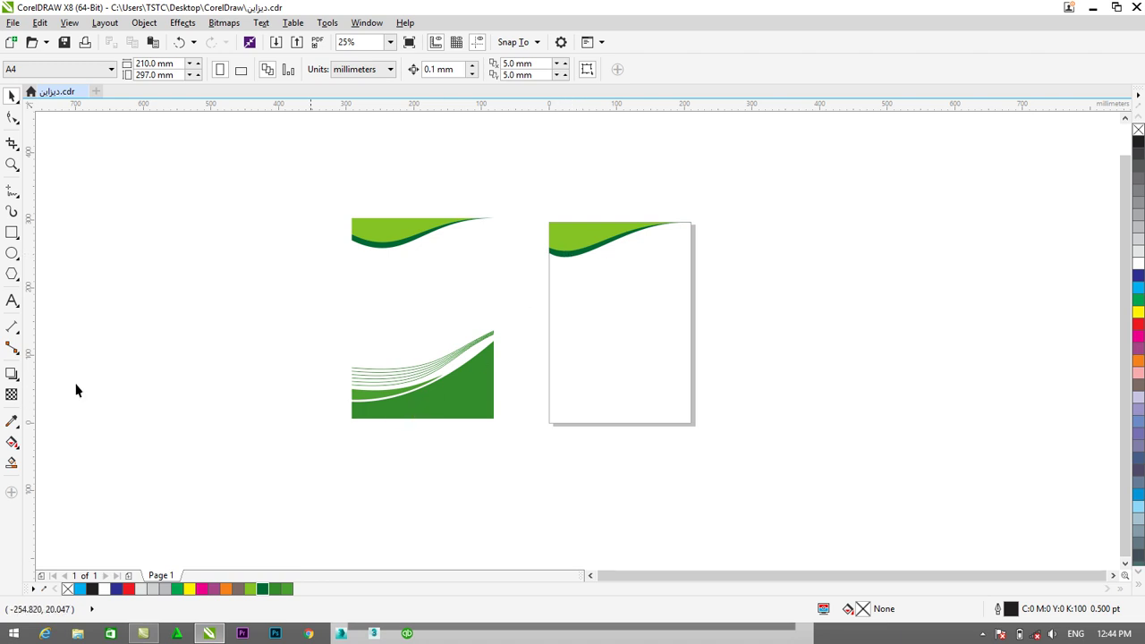
click(12, 232)
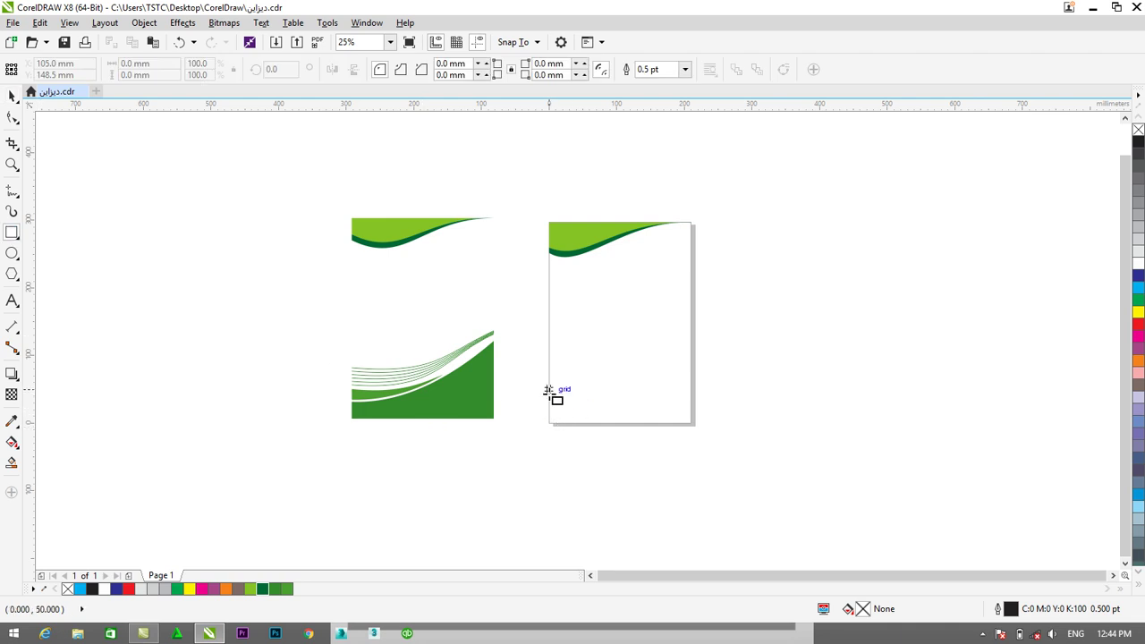
drag(548, 406, 691, 424)
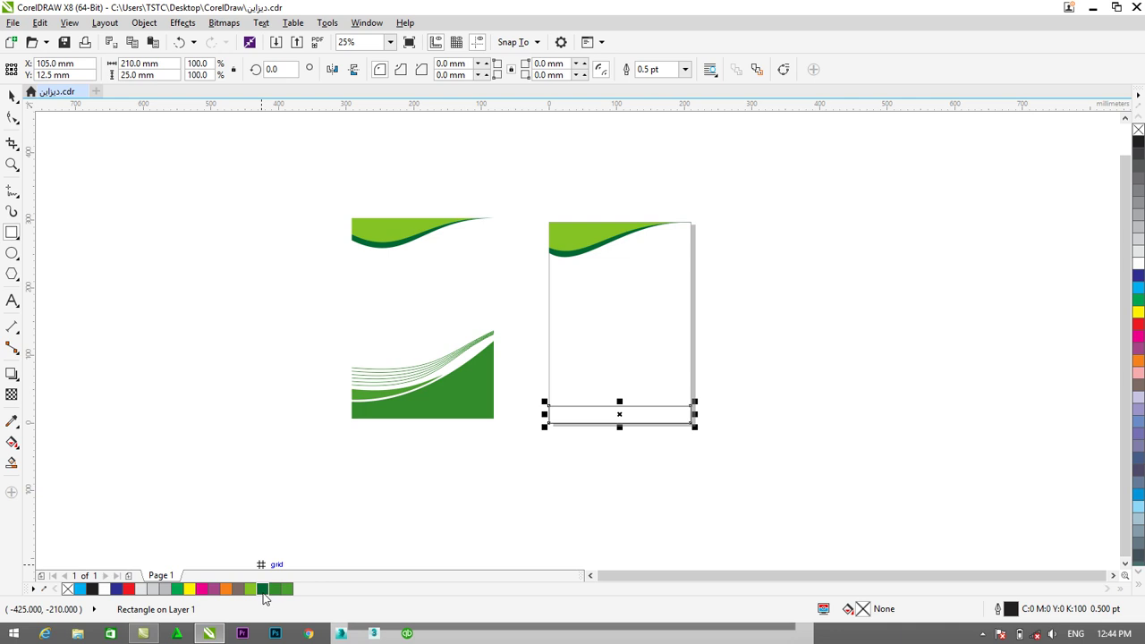
click(262, 588)
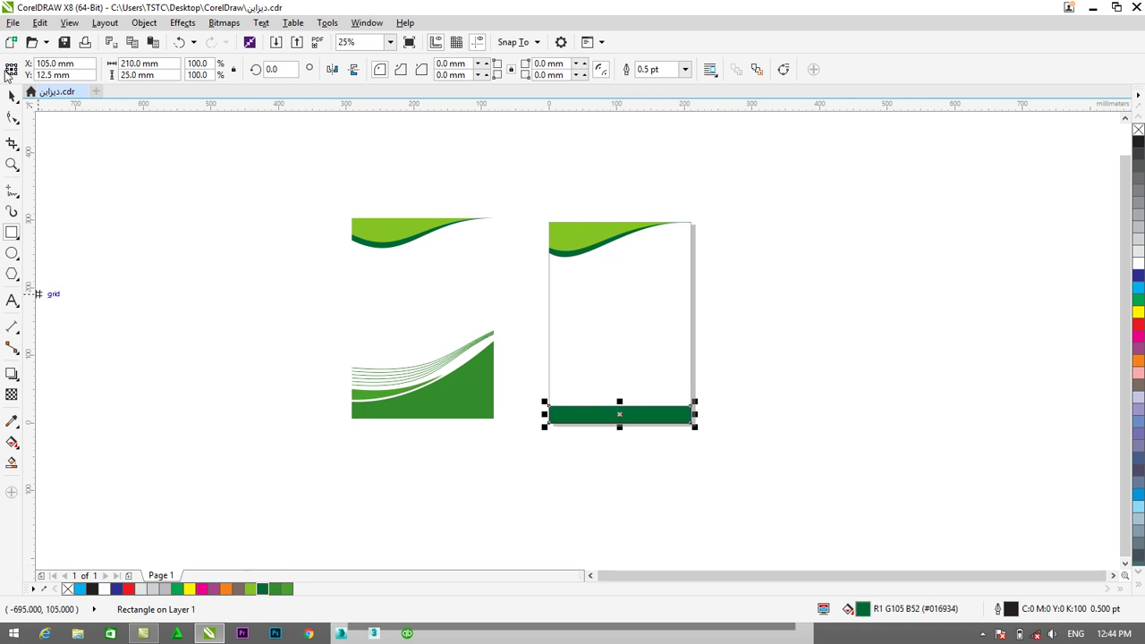
- Convert the dark green footer rectangle to curves and remove its outline
click(12, 118)
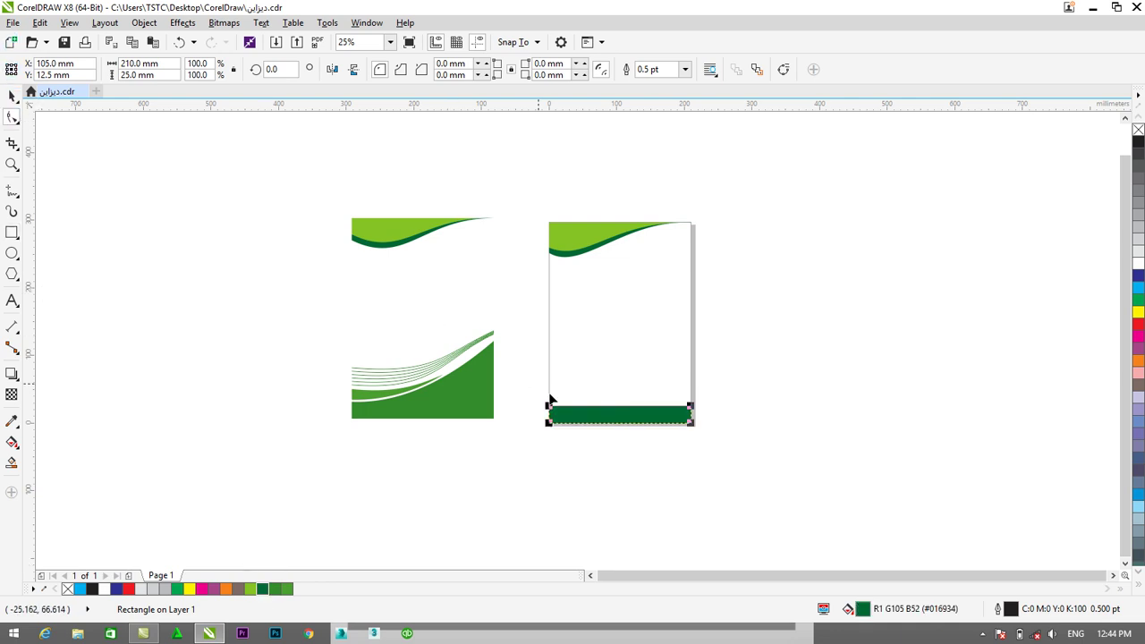
right_click(571, 416)
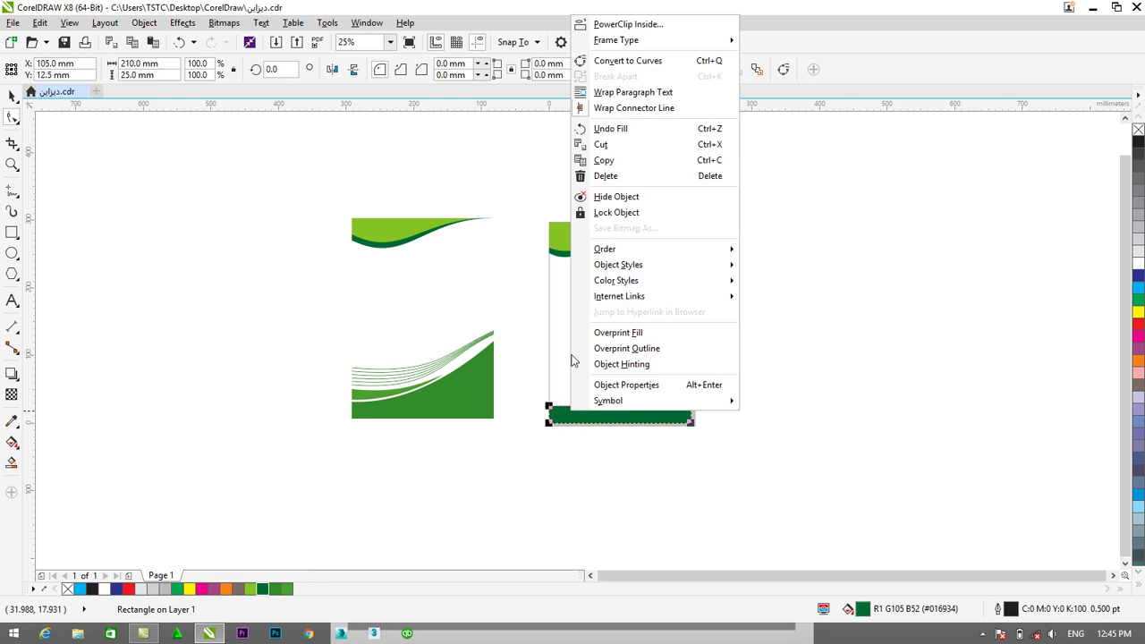
click(609, 64)
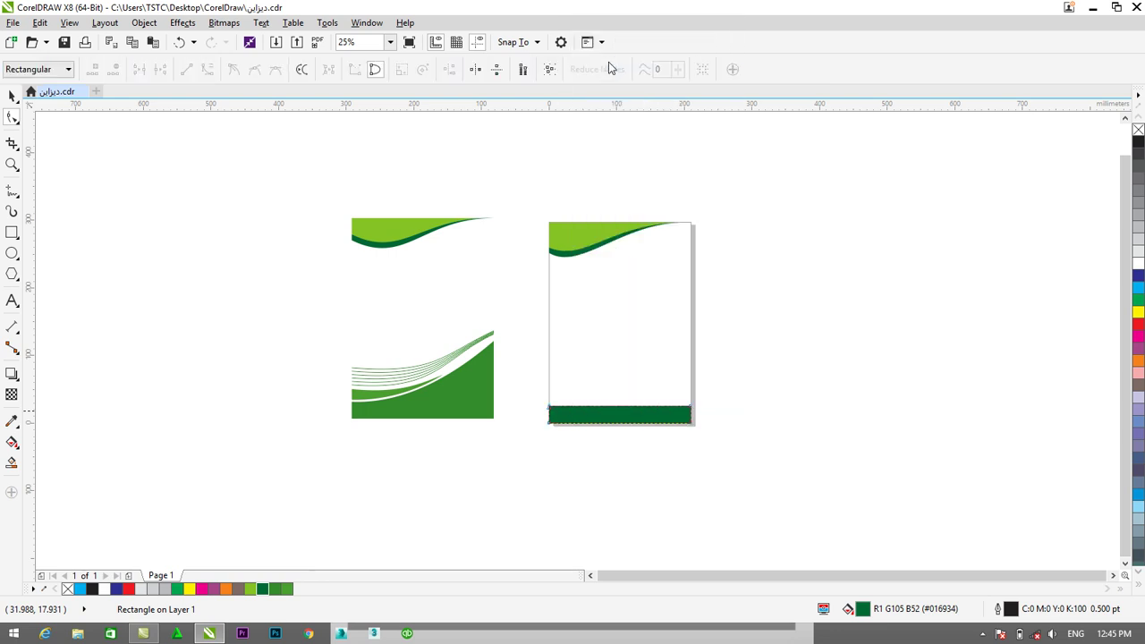
click(13, 96)
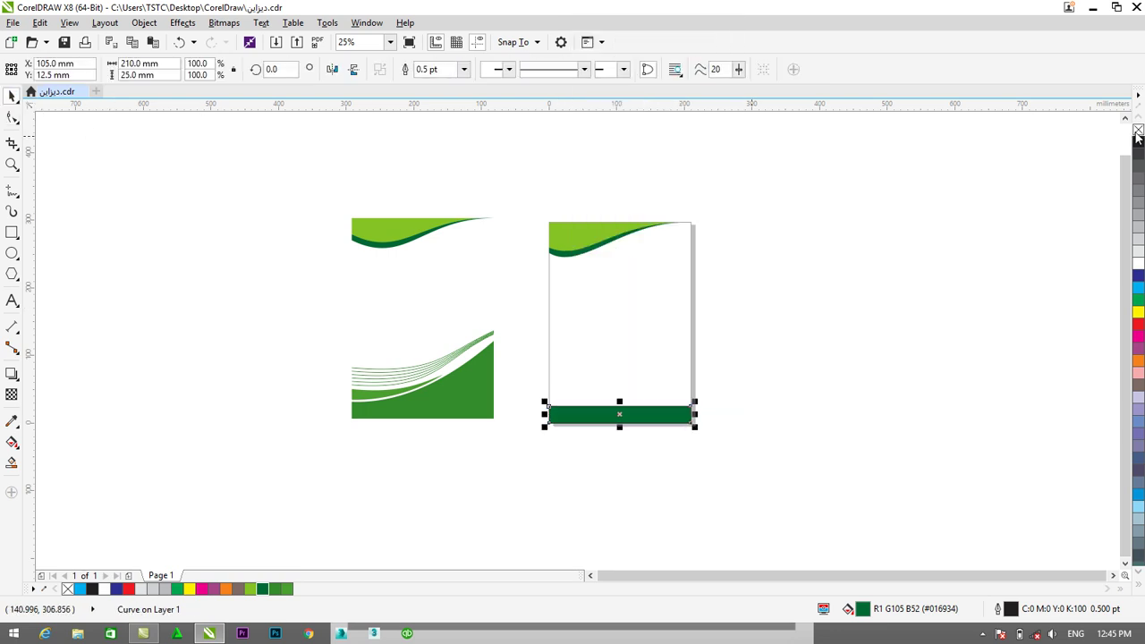
right_click(1138, 133)
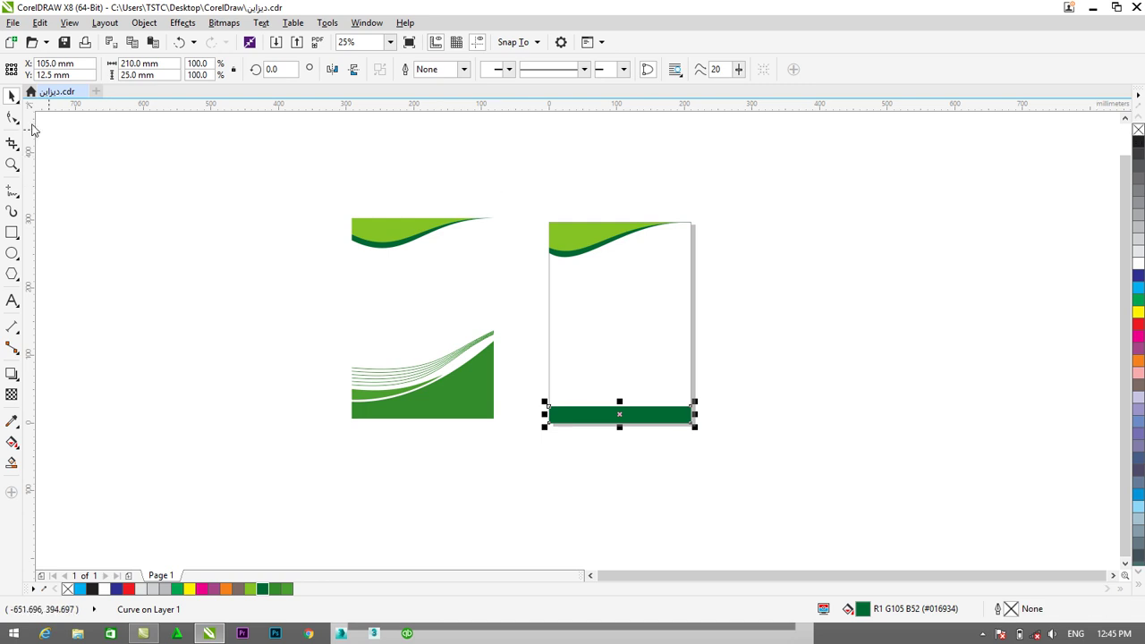
- Raise the footer shape's upper-right node along the page's right edge so its upper edge slopes upward
click(11, 117)
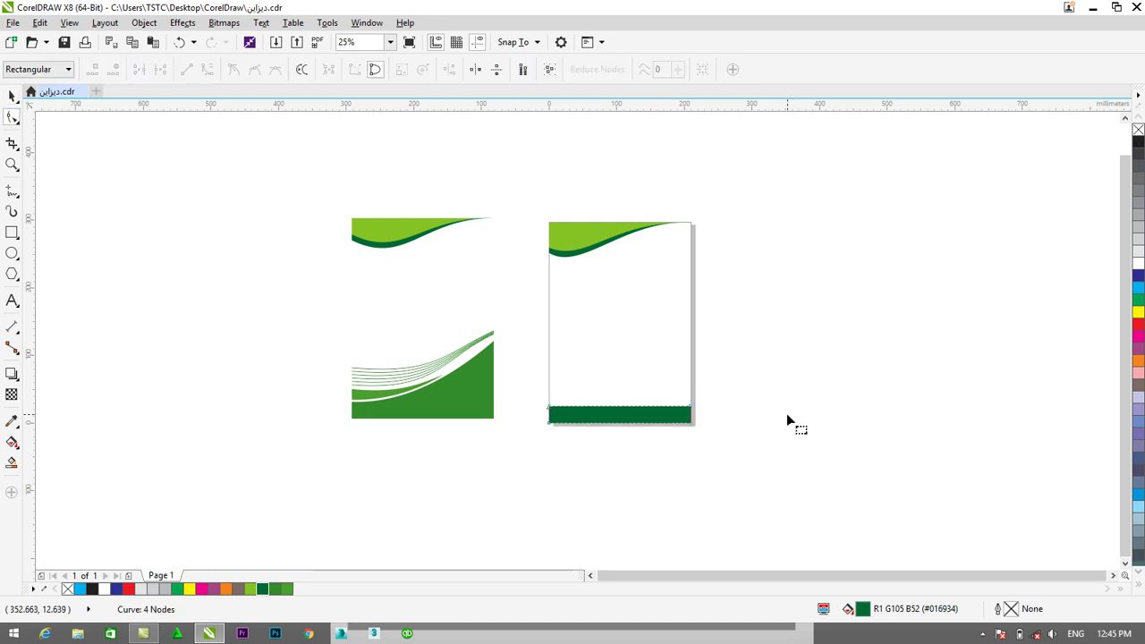
scroll(787, 413, up, 1)
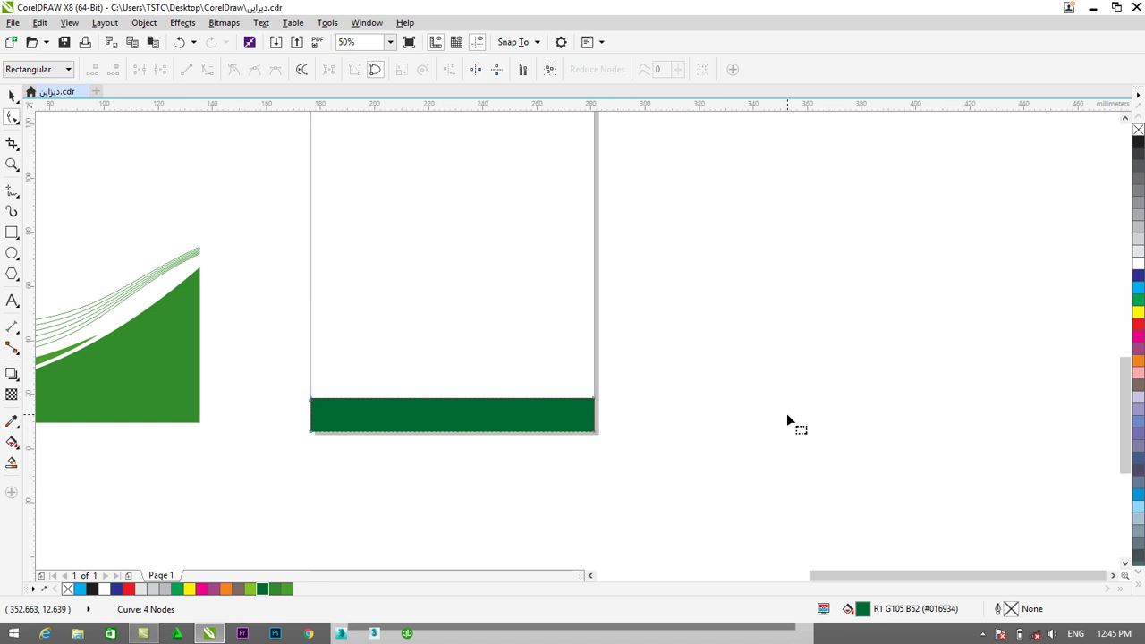
scroll(786, 413, up, 1)
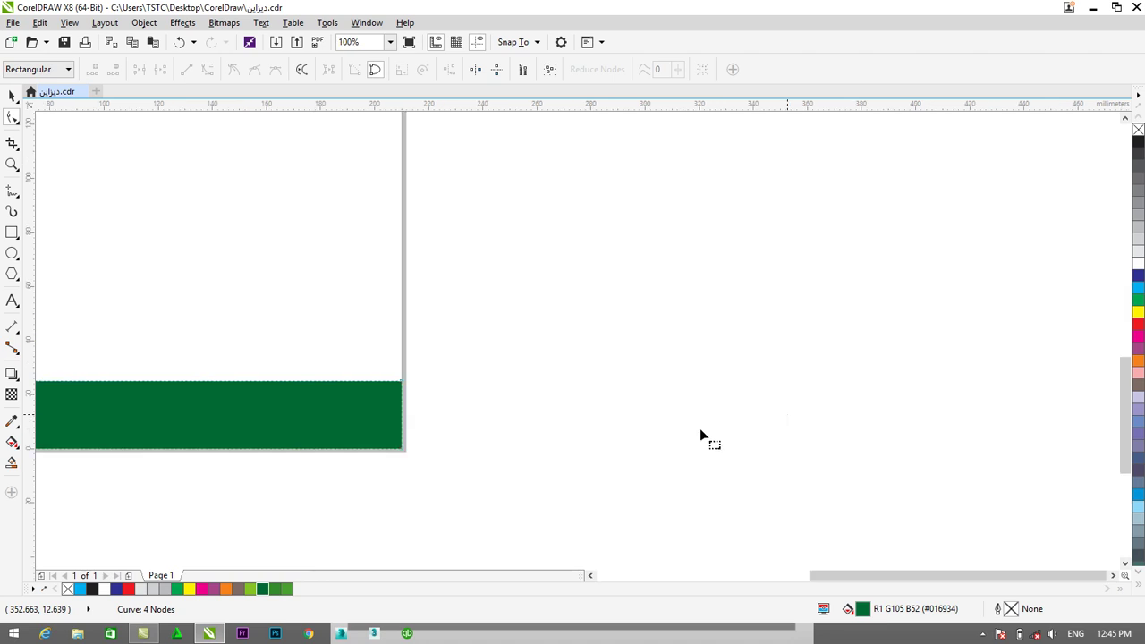
click(401, 382)
drag(399, 383, 400, 196)
- Convert the footer shape's sloping upper edge to a curve and bend it downward into a concave sweep
scroll(401, 202, down, 3)
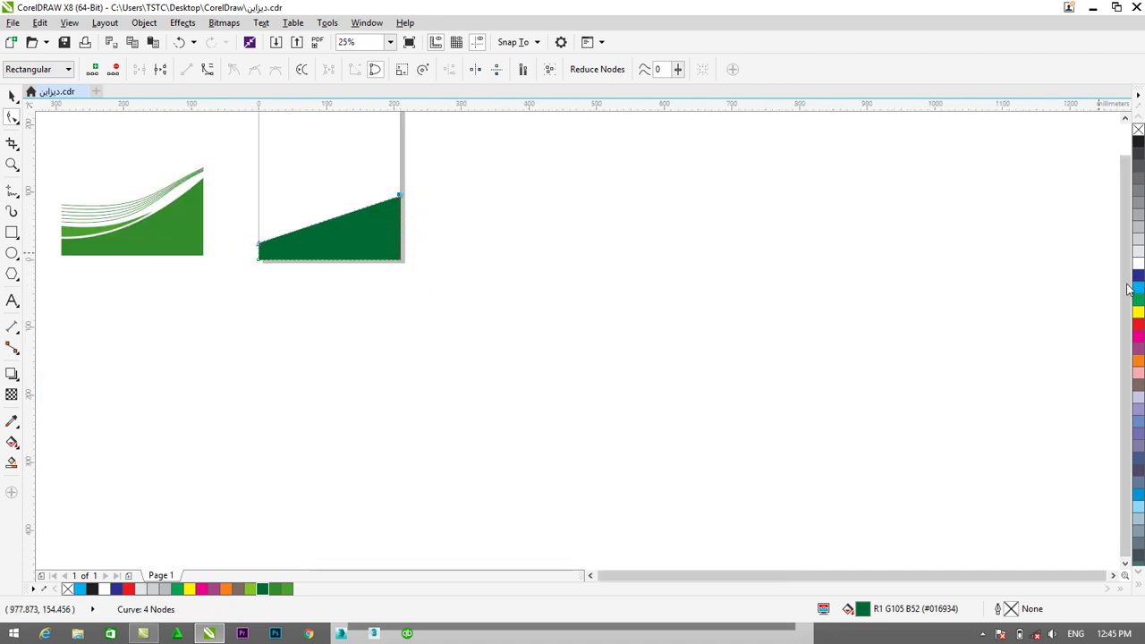
scroll(1118, 233, up, 3)
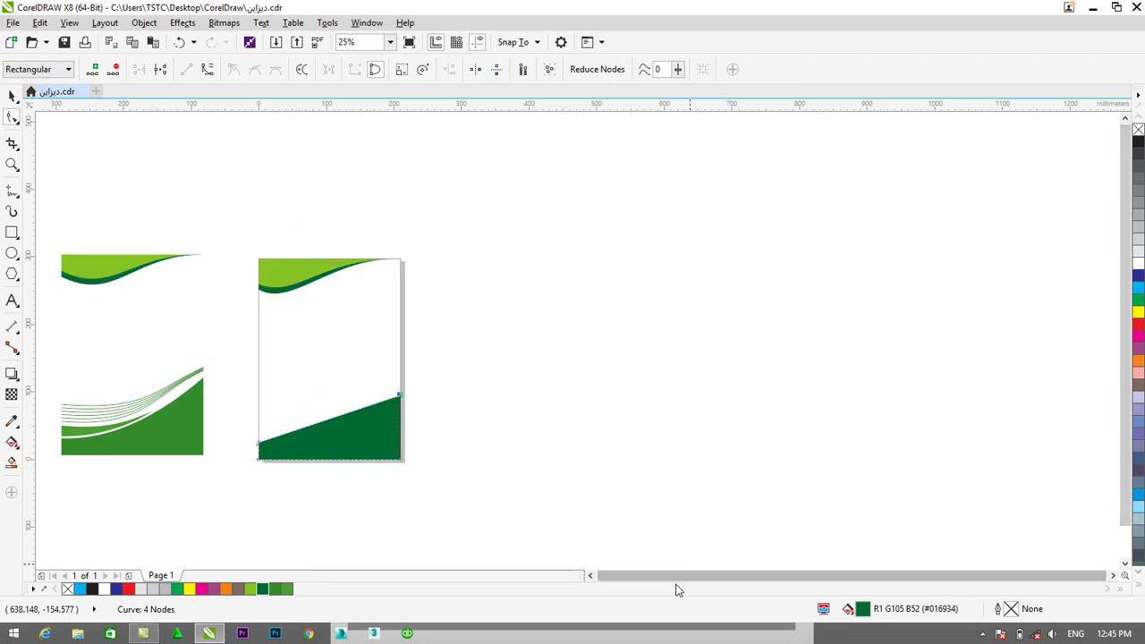
click(590, 575)
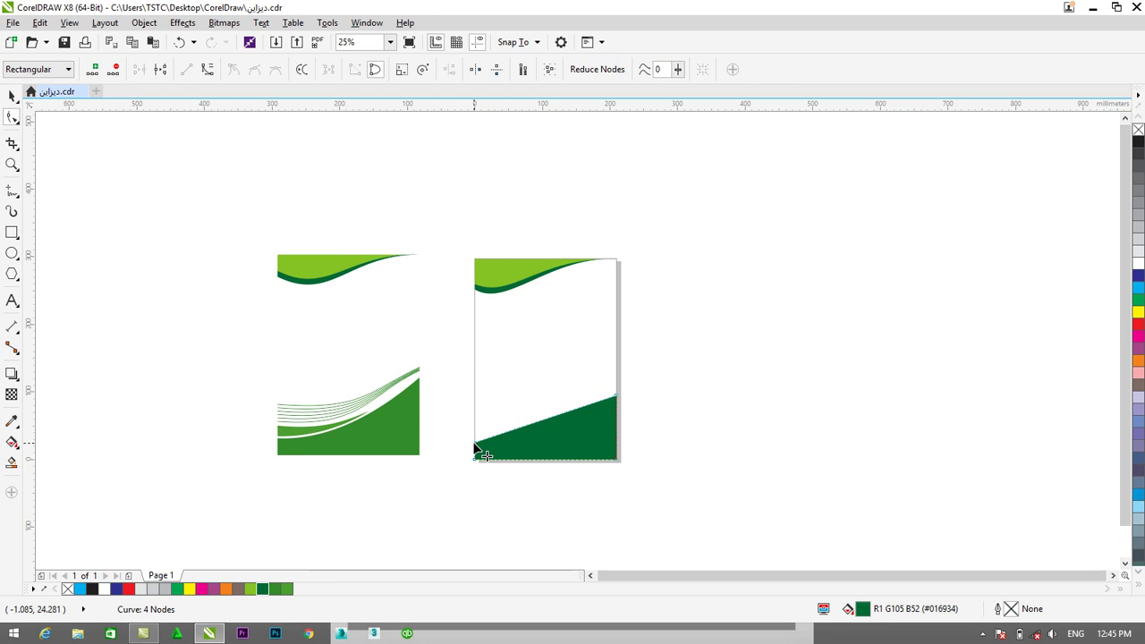
click(206, 70)
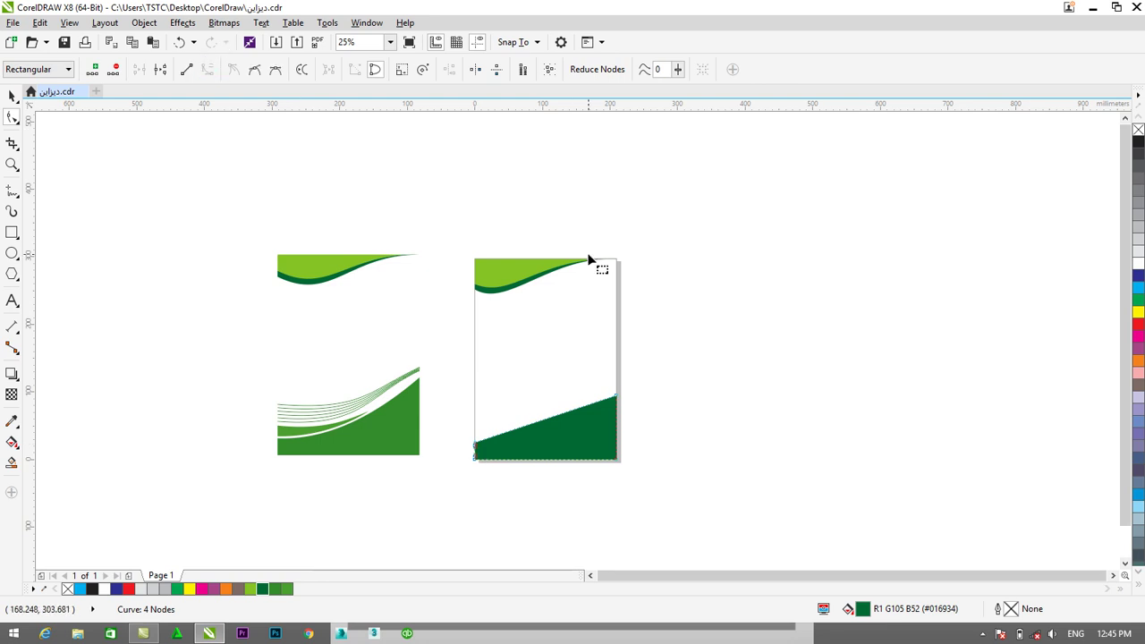
click(207, 69)
drag(555, 418, 563, 437)
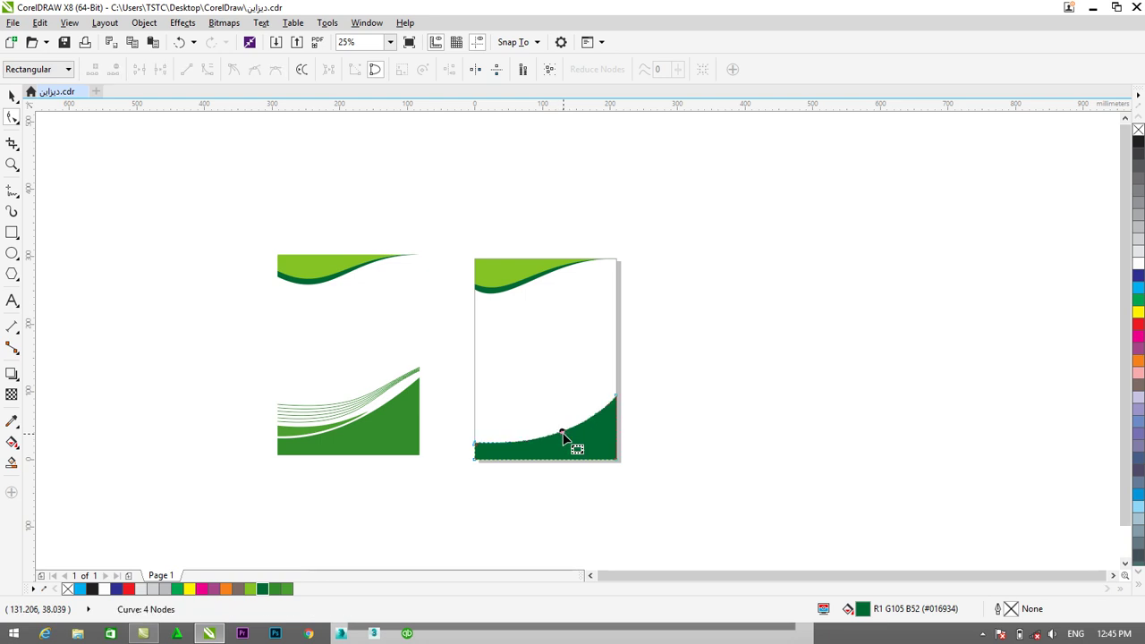
- Raise the footer shape's upper-right node to a height of 120 mm and adjust the curve's left handle slightly
click(615, 397)
drag(615, 395, 616, 388)
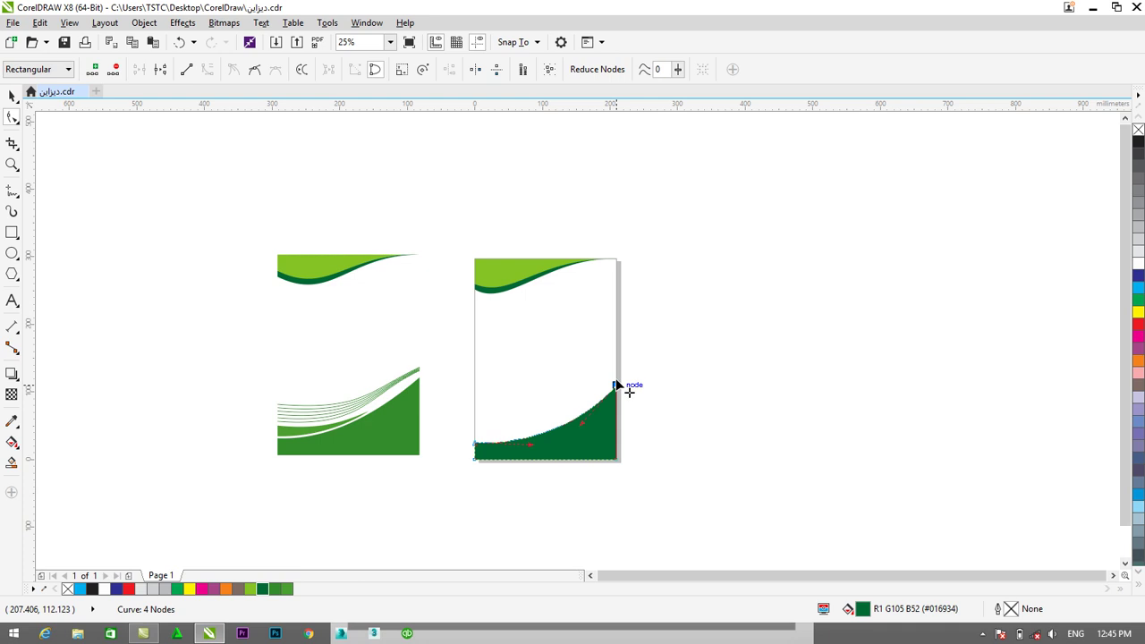
drag(616, 384, 626, 393)
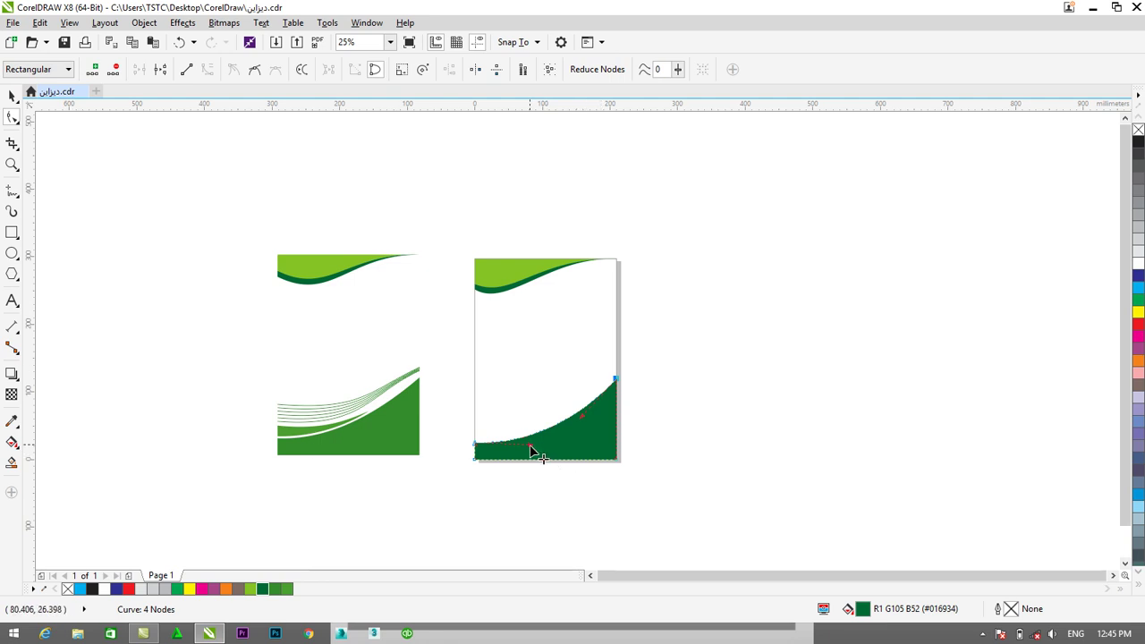
drag(531, 449, 538, 448)
click(11, 96)
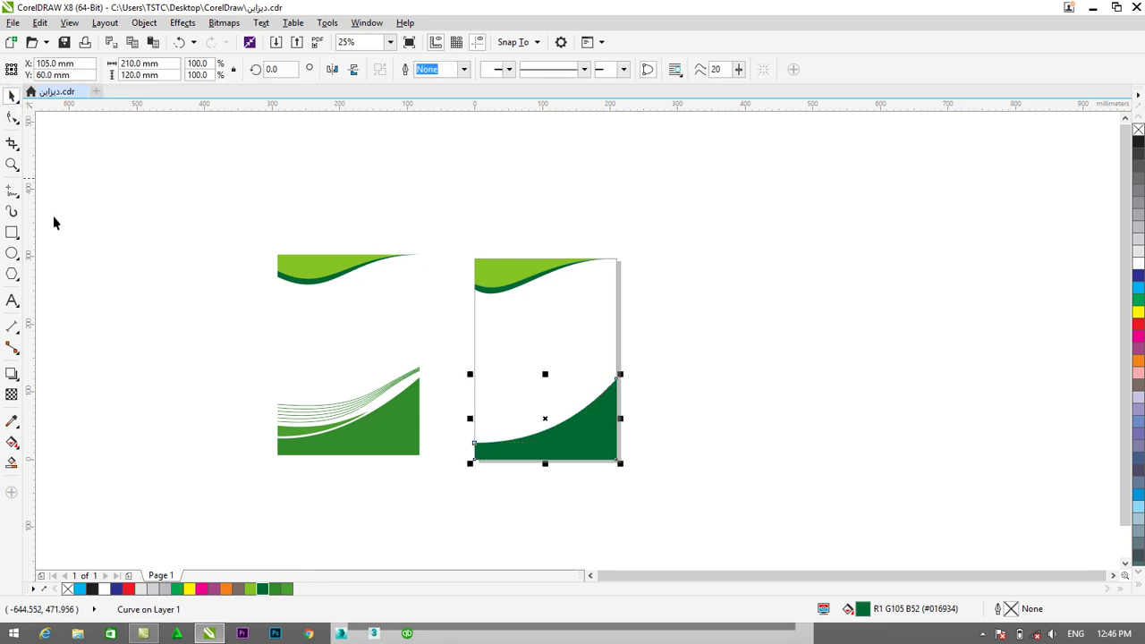
click(72, 233)
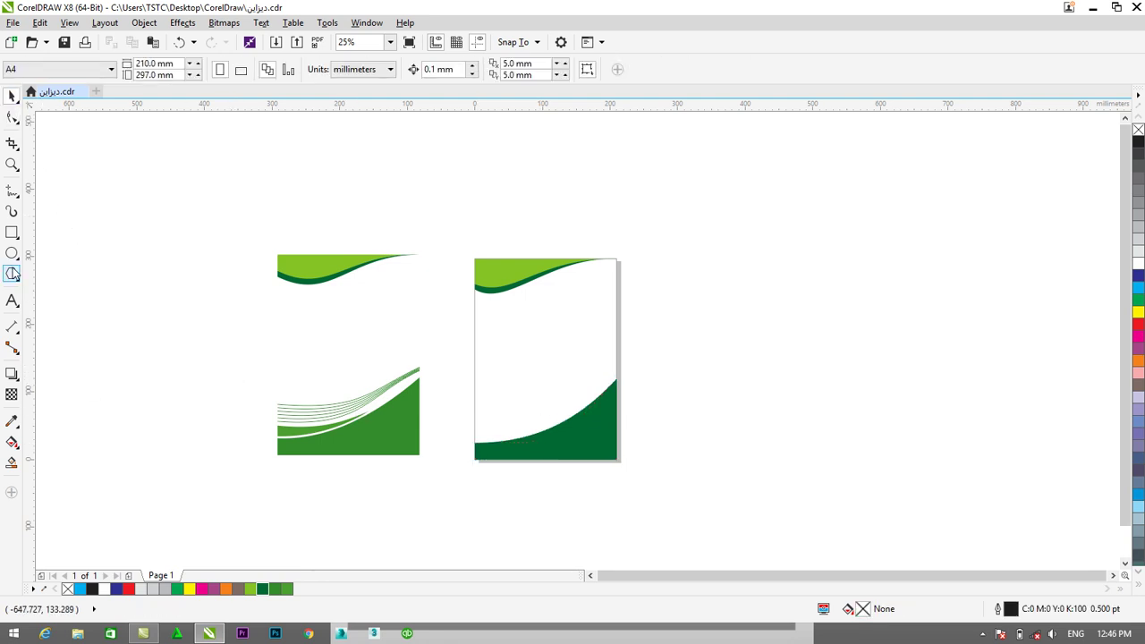
- Draw a green (#348B2D) rectangle without outline, about 101 by 12 mm, from the page's left edge just above the footer sweep
click(13, 233)
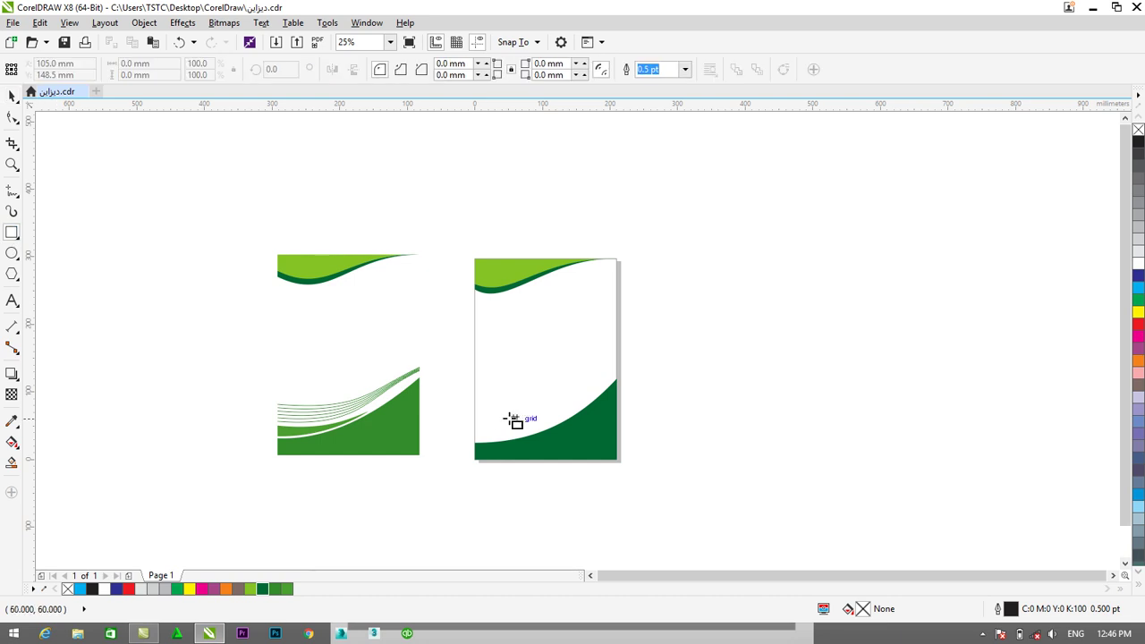
drag(503, 426, 542, 430)
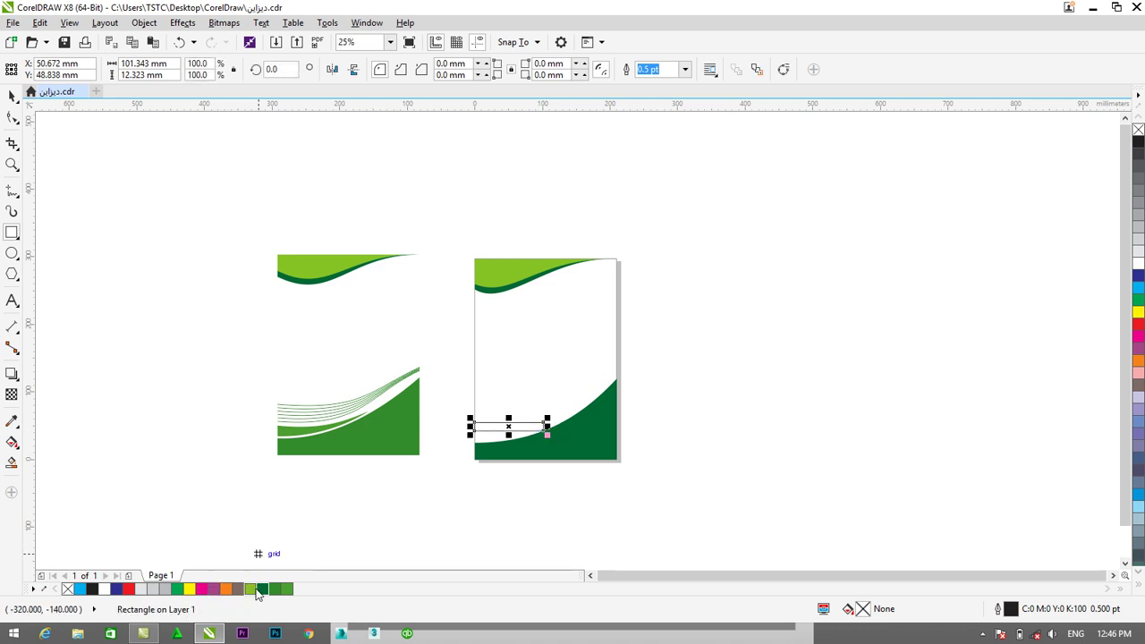
click(255, 589)
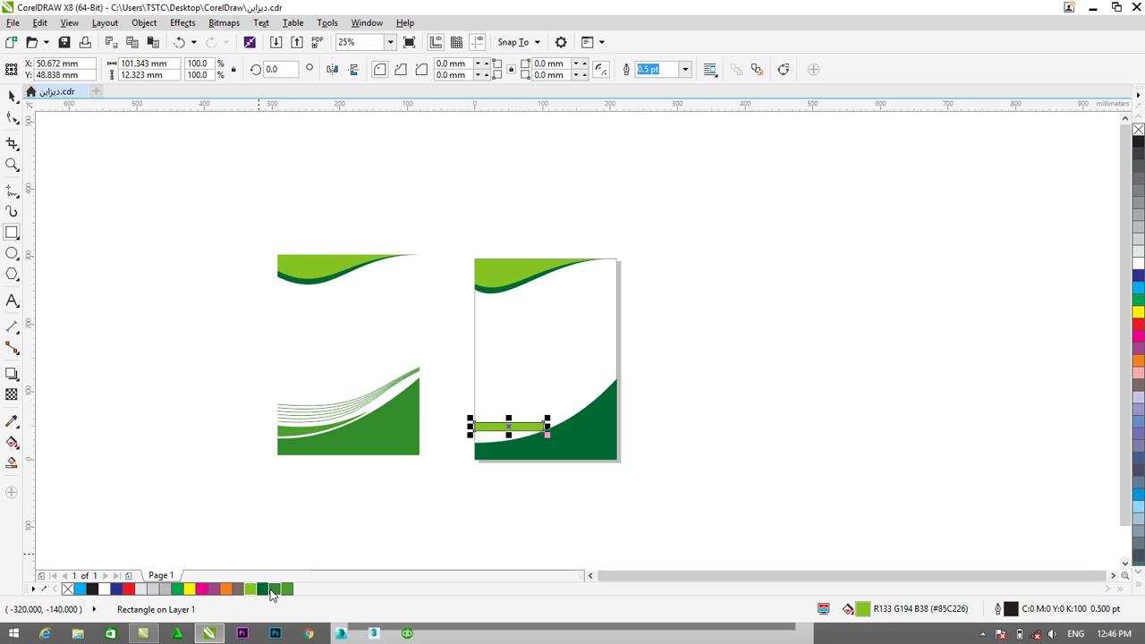
click(272, 590)
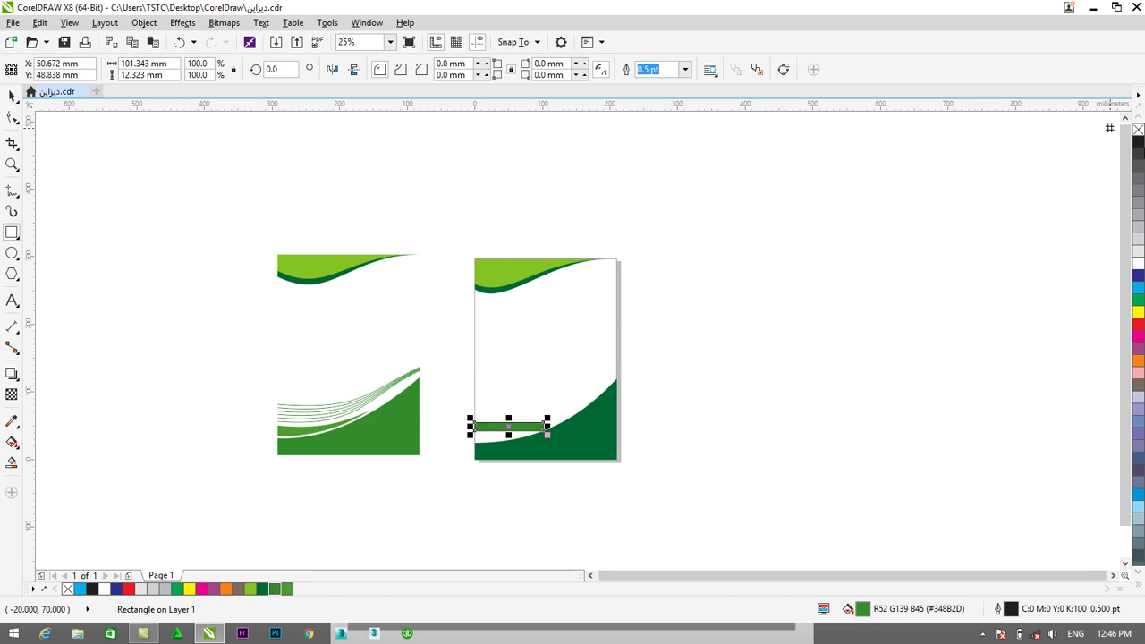
right_click(1138, 130)
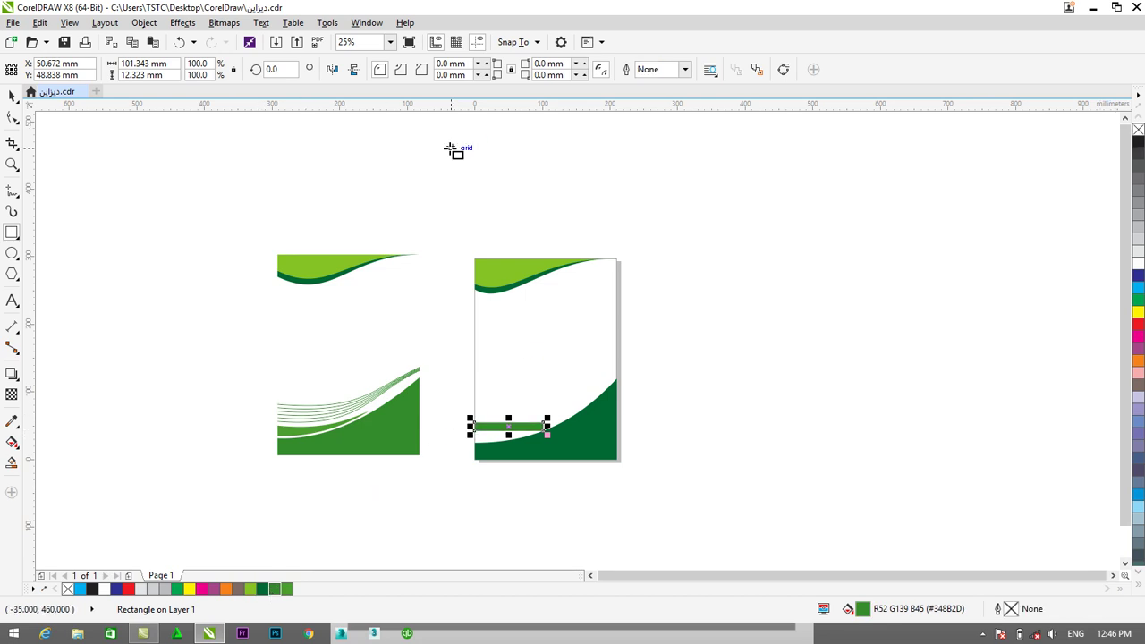
- Convert the small green rectangle to curves and delete its upper-right node to make a triangle
key(F10)
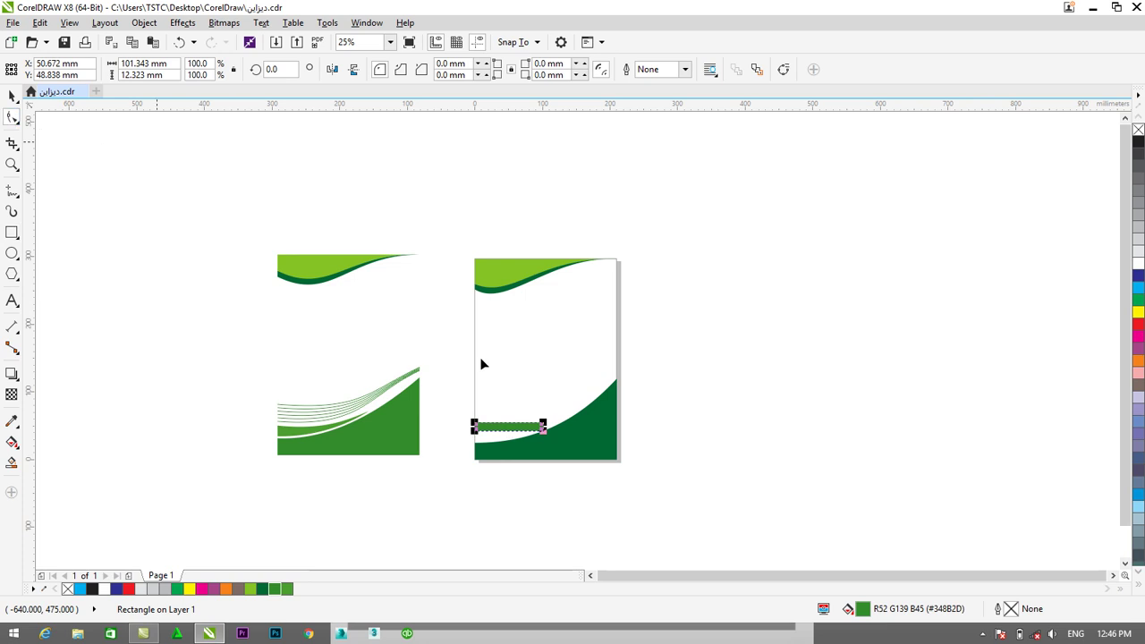
right_click(511, 430)
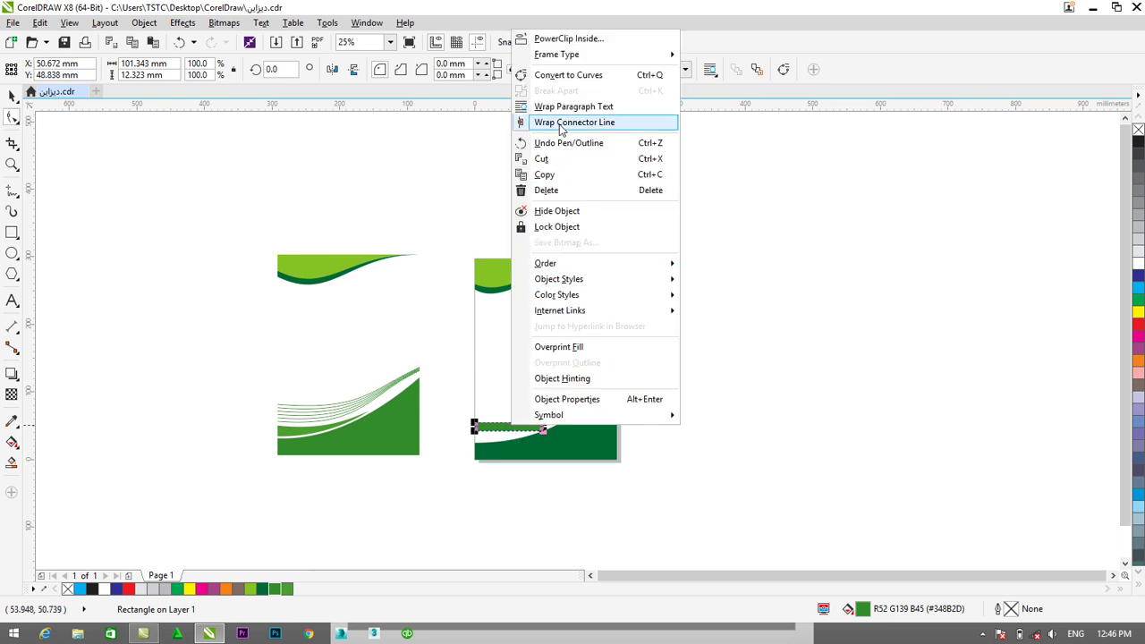
click(558, 78)
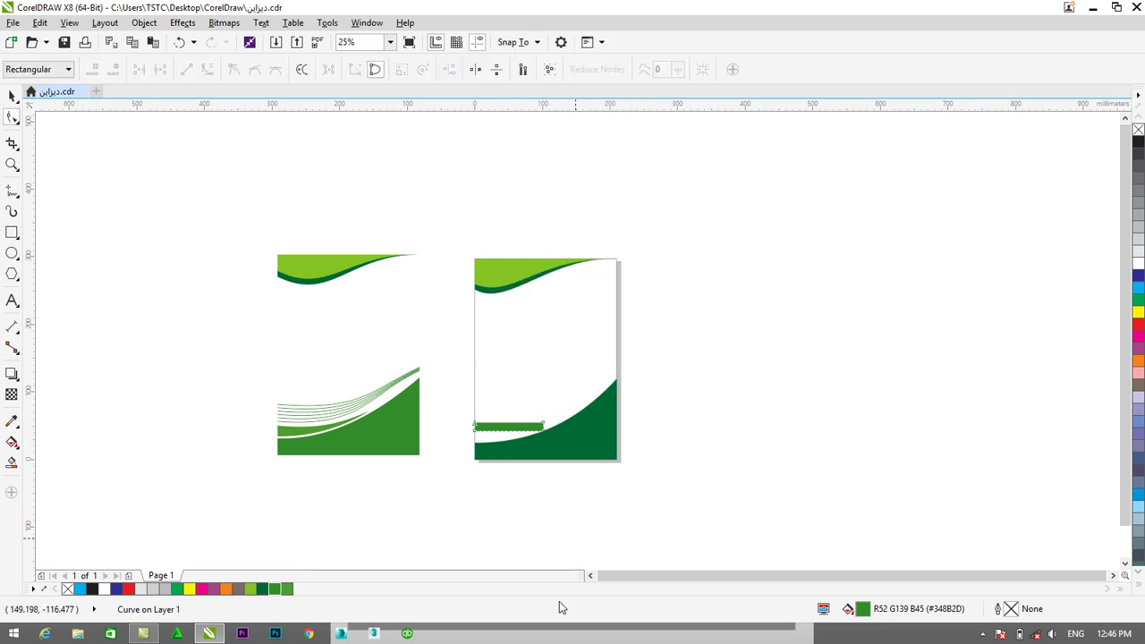
key(ctrl+plus)
key(ctrl+plus)
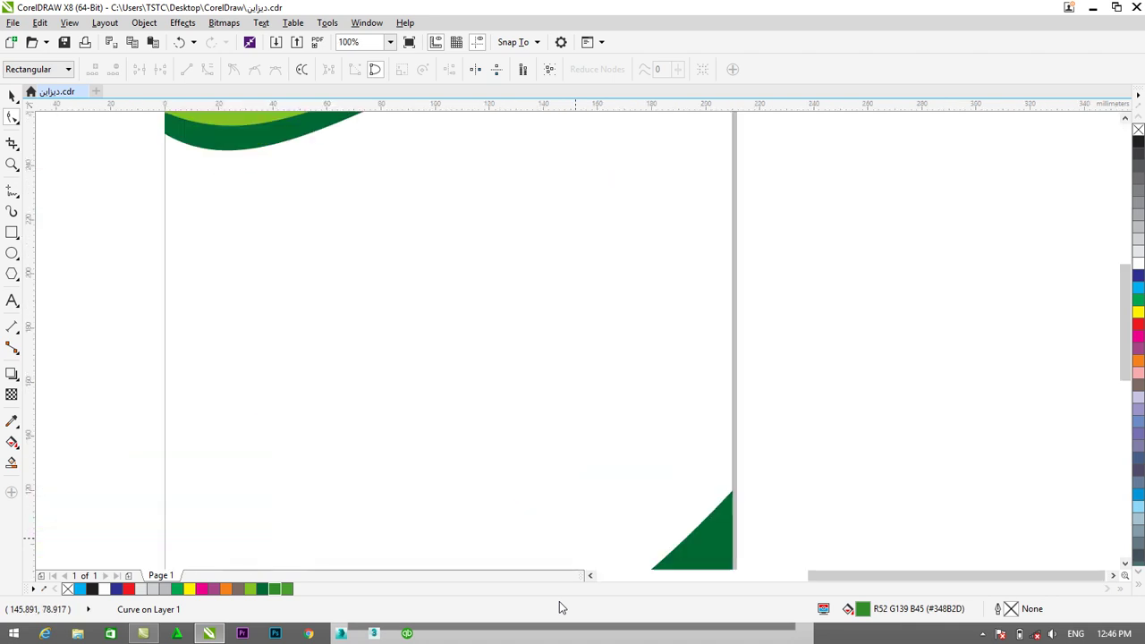
drag(1124, 343, 1125, 418)
key(ctrl+plus)
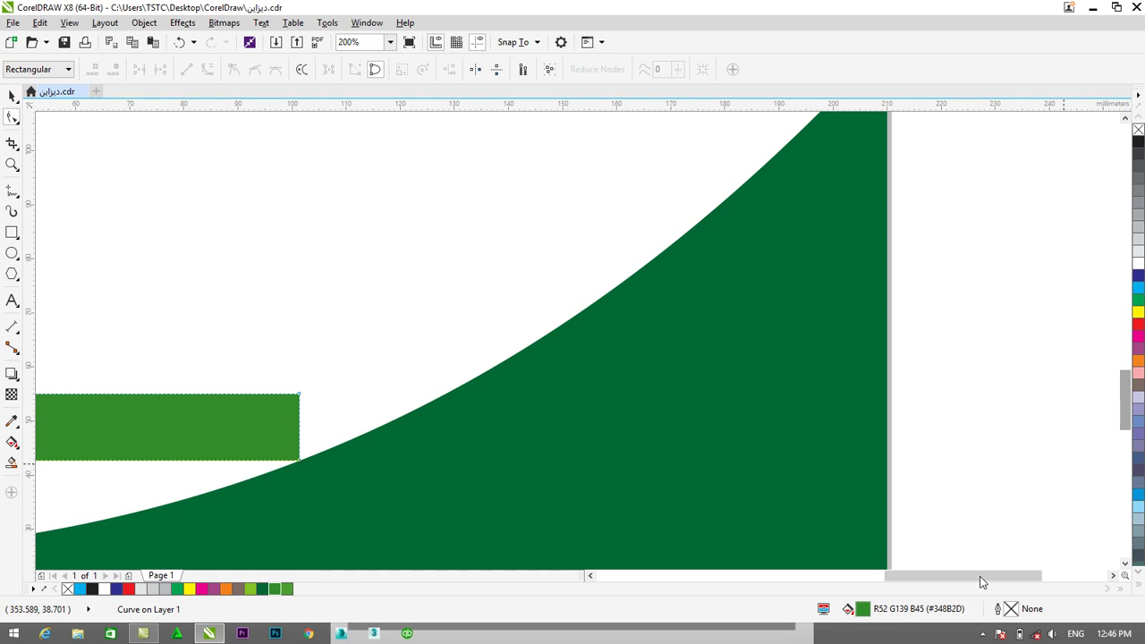
drag(906, 575, 833, 584)
drag(1125, 382, 1125, 398)
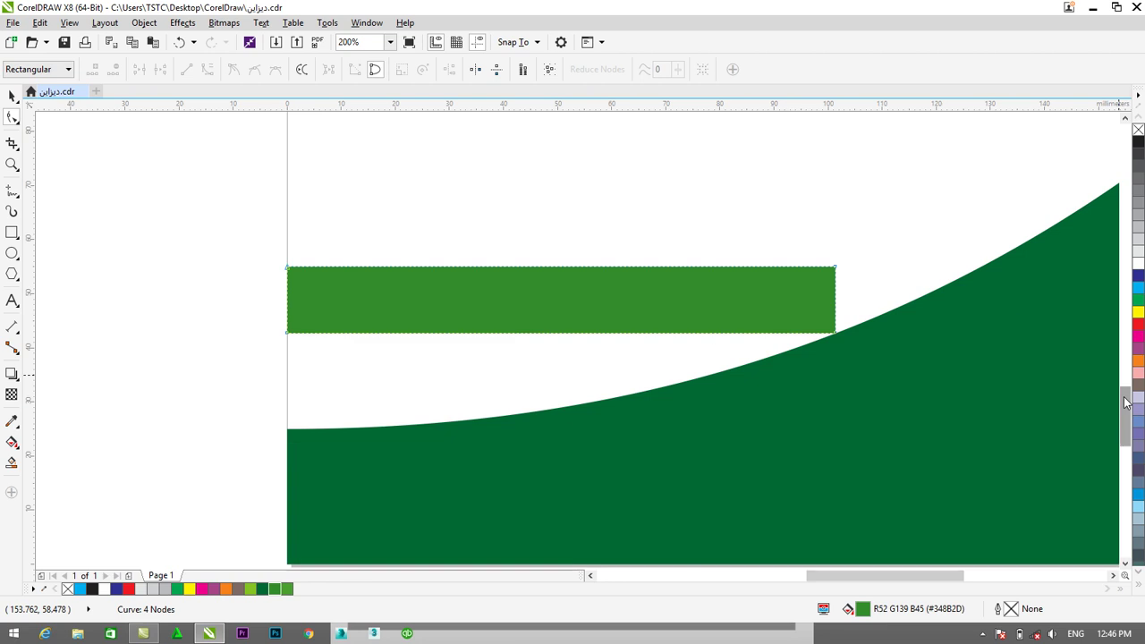
click(832, 268)
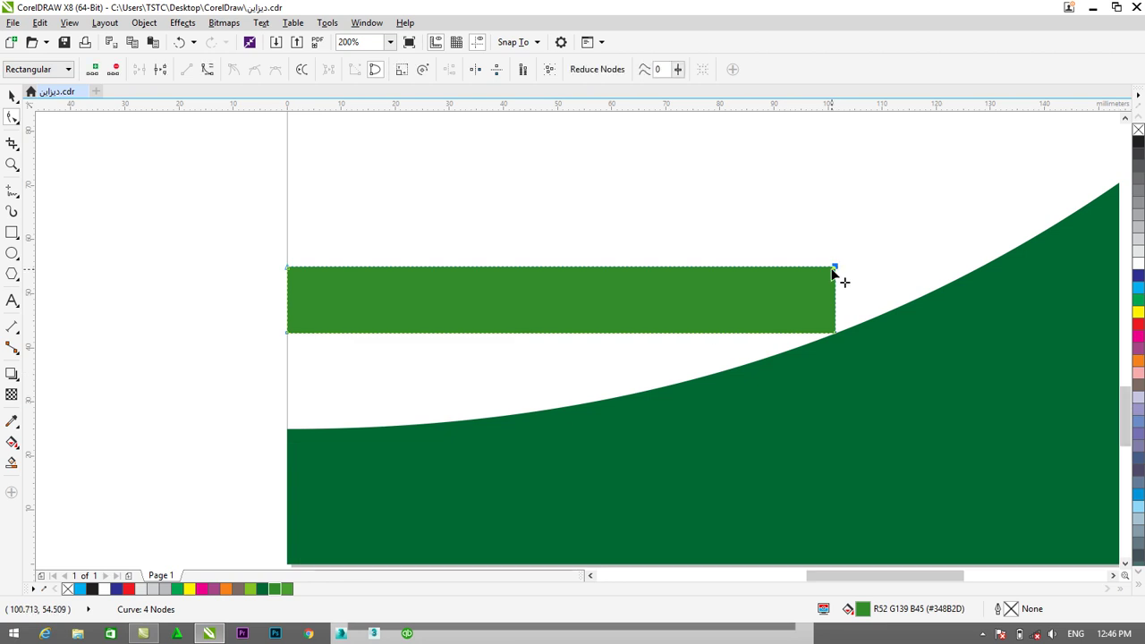
click(113, 73)
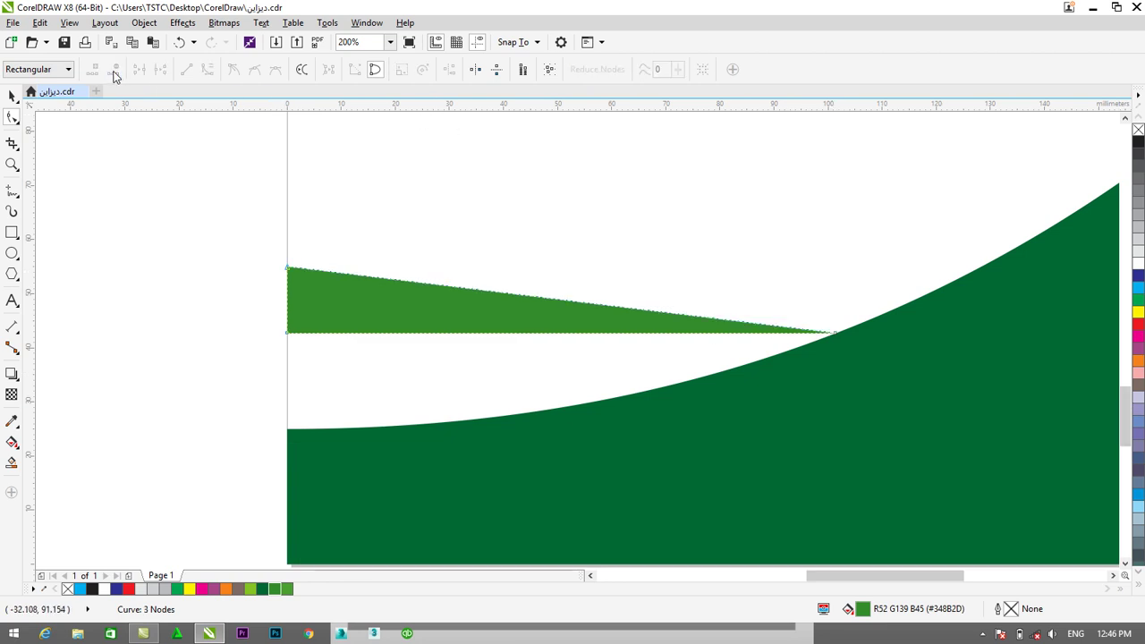
- Lower the triangle's two left nodes along the page edge toward the footer sweep and raise its right tip slightly
drag(289, 341, 289, 409)
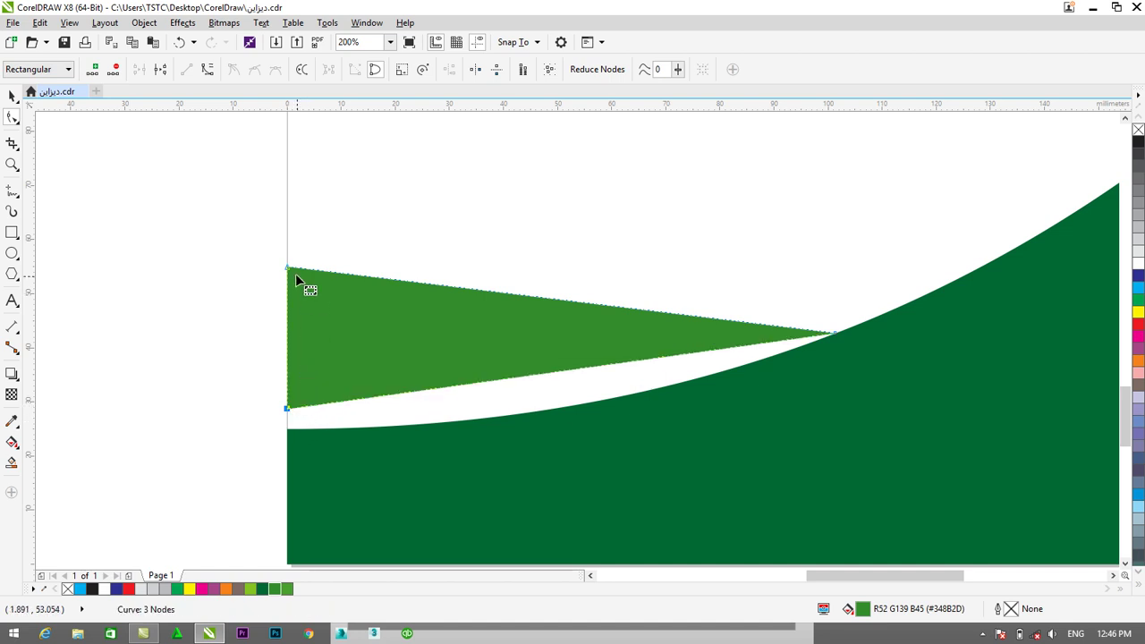
drag(288, 267, 288, 355)
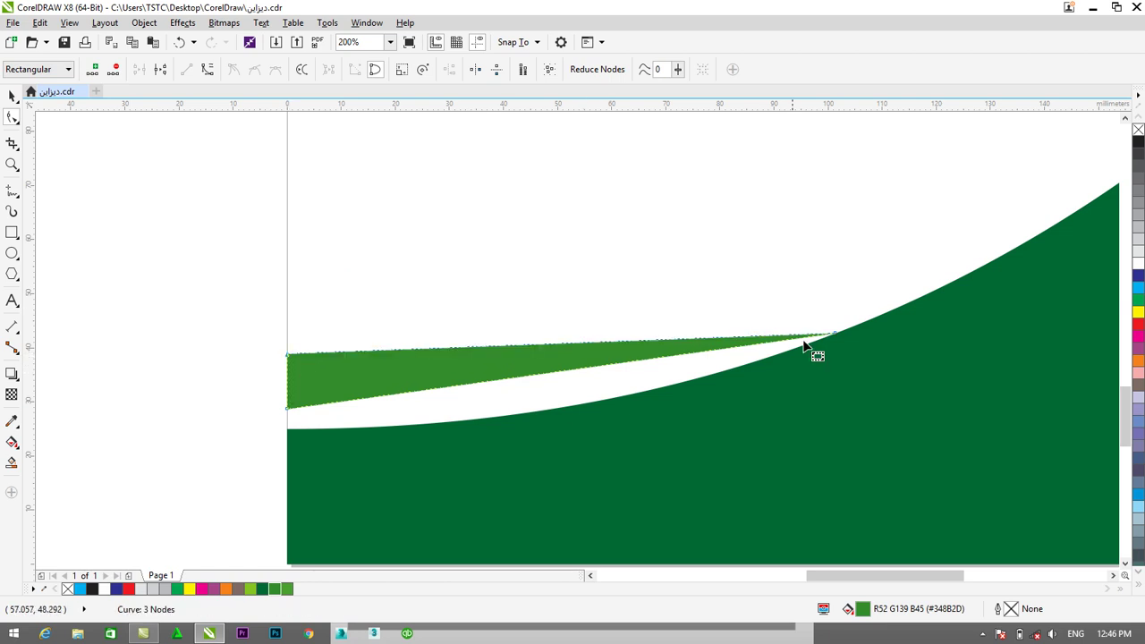
click(835, 333)
drag(835, 332, 834, 317)
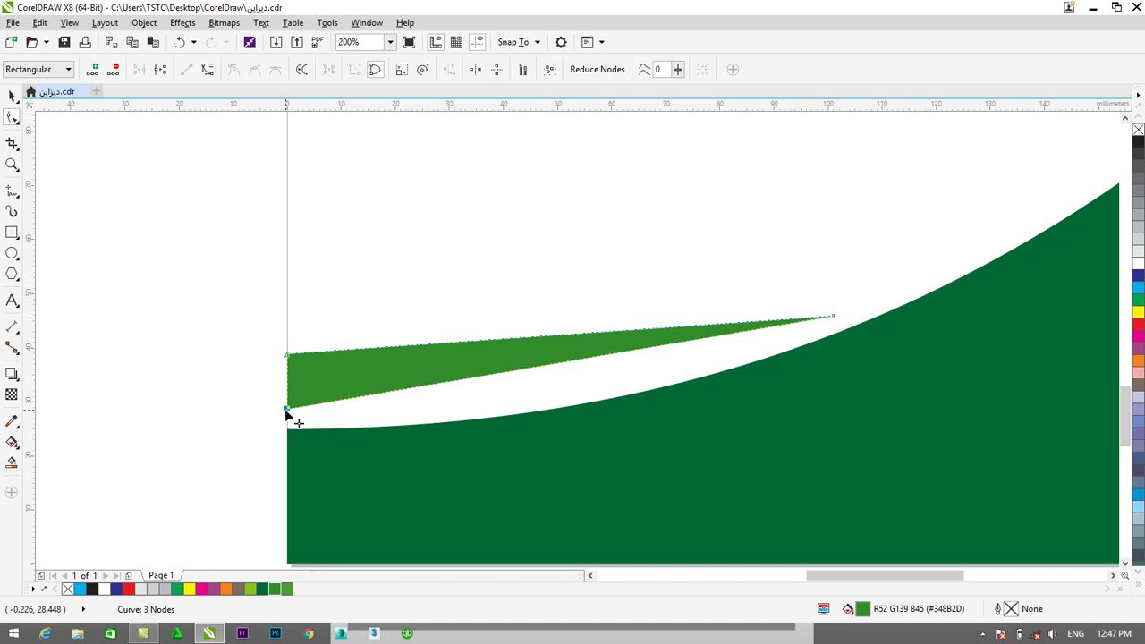
- Convert the triangle's lower edge to a curve and bend it downward to run parallel to the dark green footer sweep
click(206, 70)
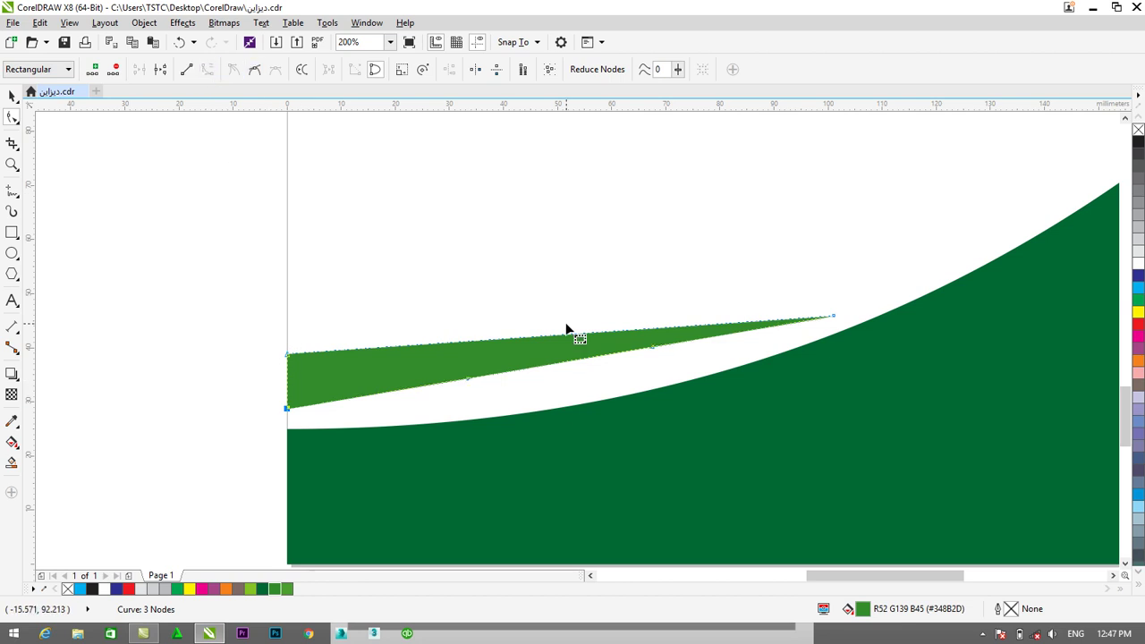
click(535, 387)
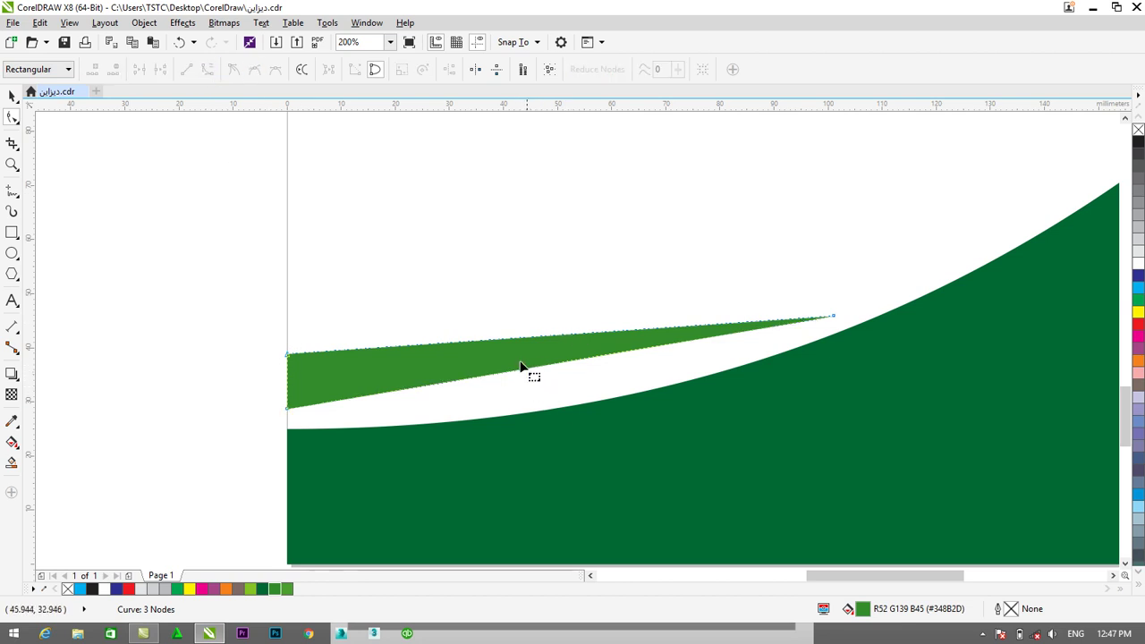
click(286, 408)
drag(538, 368, 544, 394)
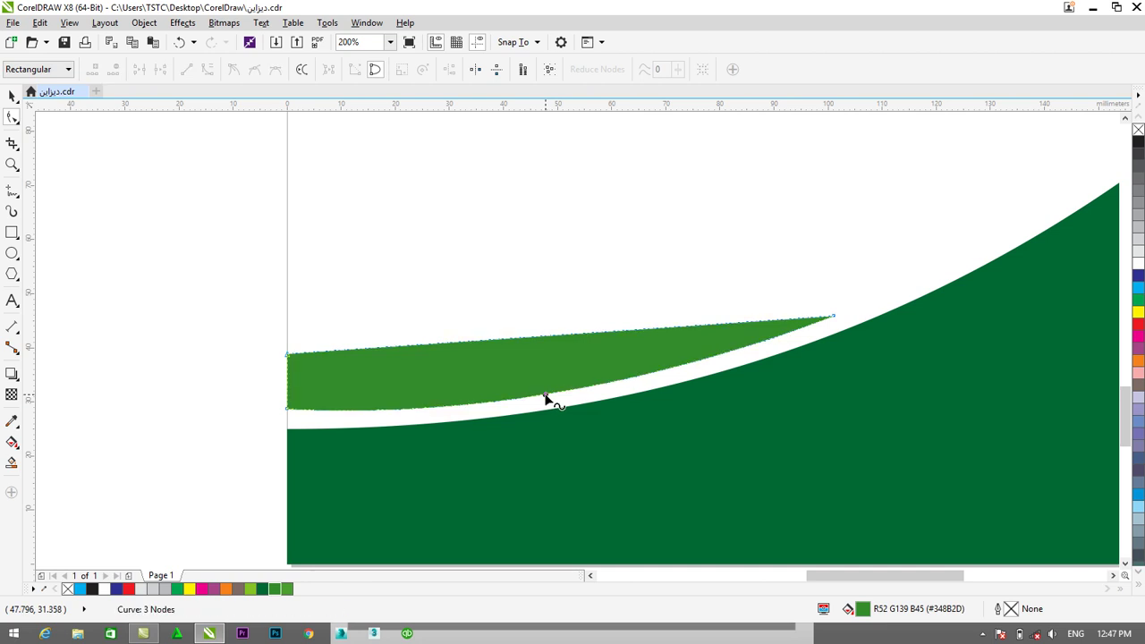
- Convert the small green shape's upper edge to a curve and bend it downward into a shallow concave wave
click(831, 317)
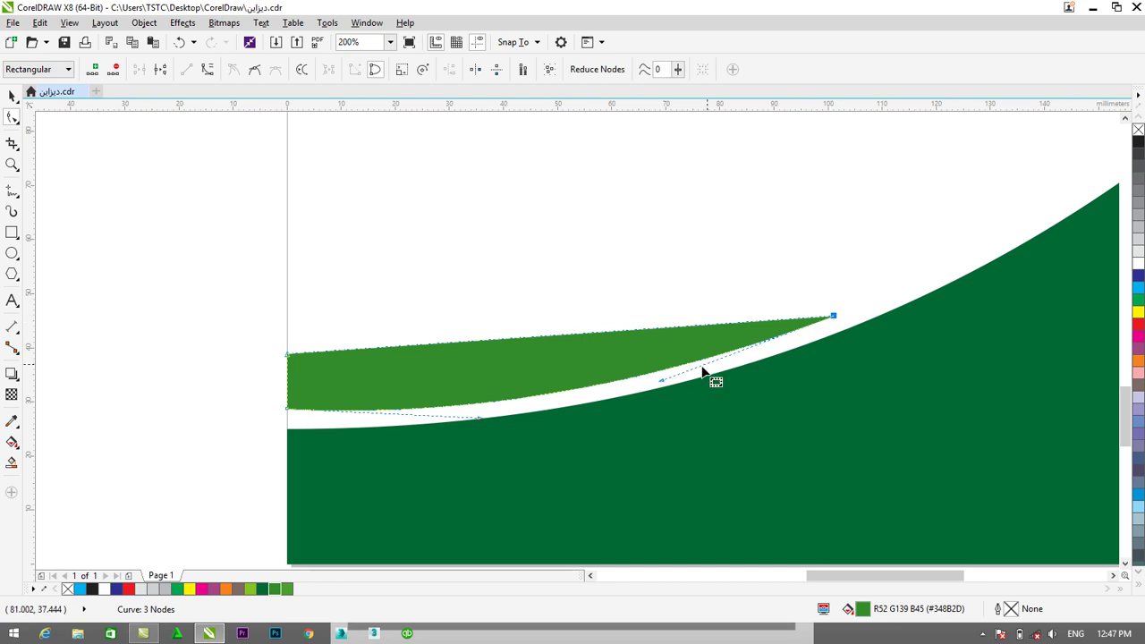
click(294, 361)
click(833, 317)
click(208, 69)
drag(504, 345, 488, 367)
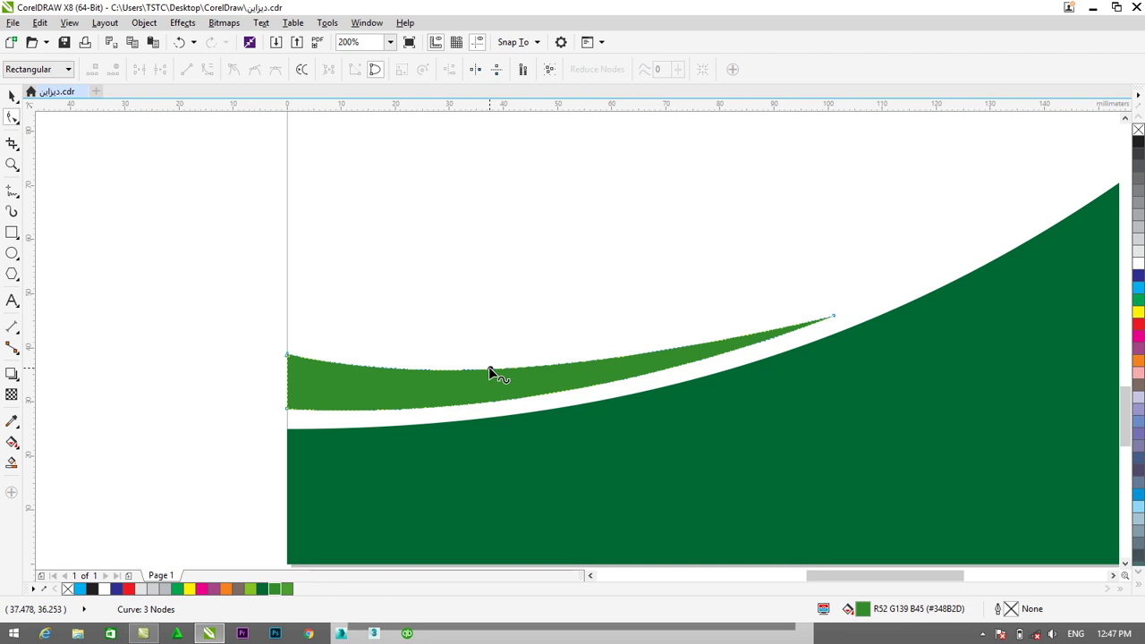
click(490, 368)
drag(488, 368, 490, 371)
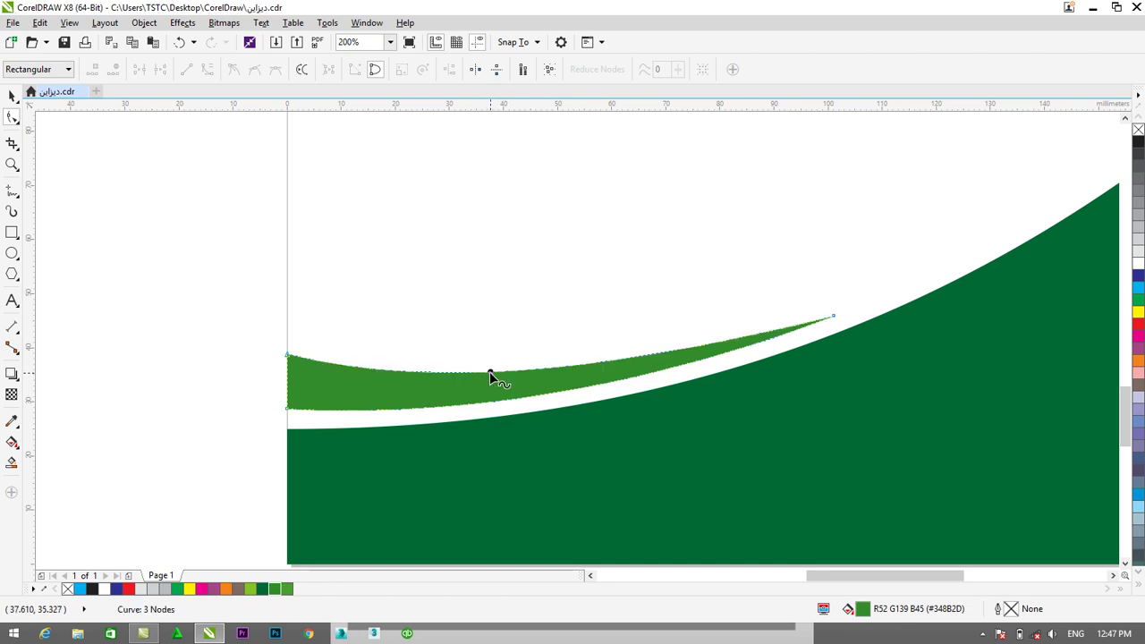
- Nudge the small wave's lower-left node and right tip slightly downward and fine-tune the lower curve's left handle
click(287, 408)
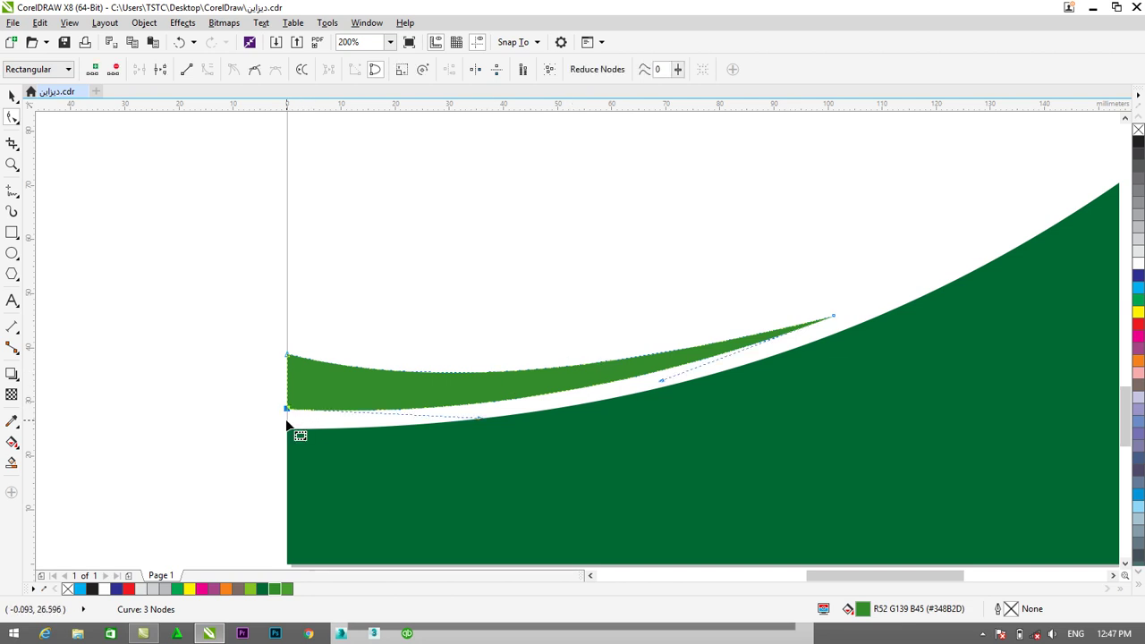
key(Down)
key(Down)
key(Down)
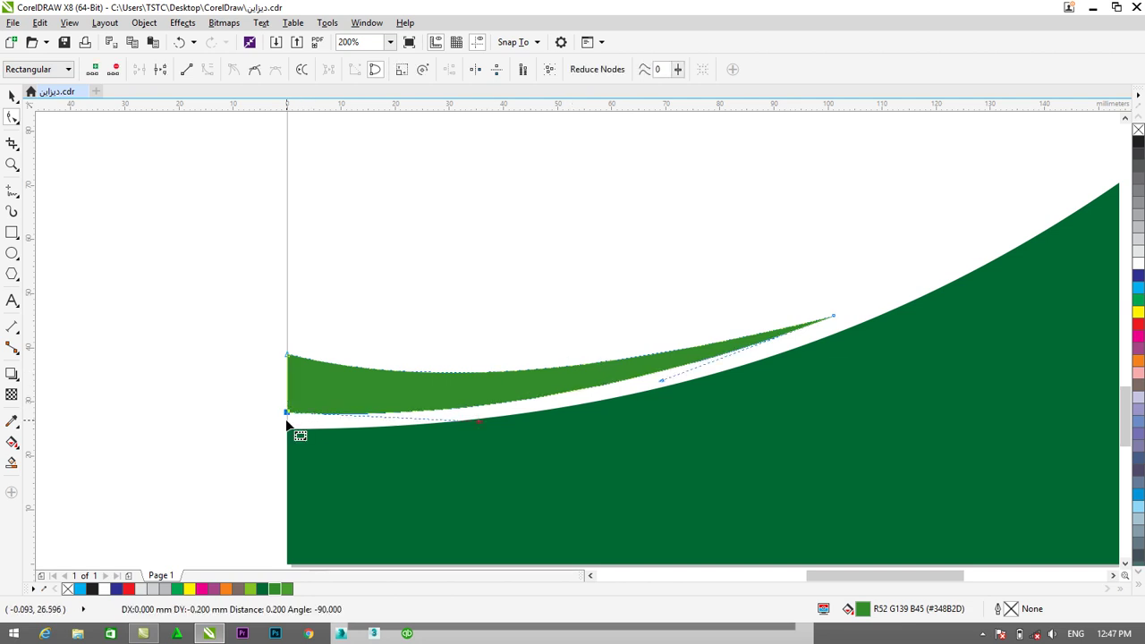
key(Up)
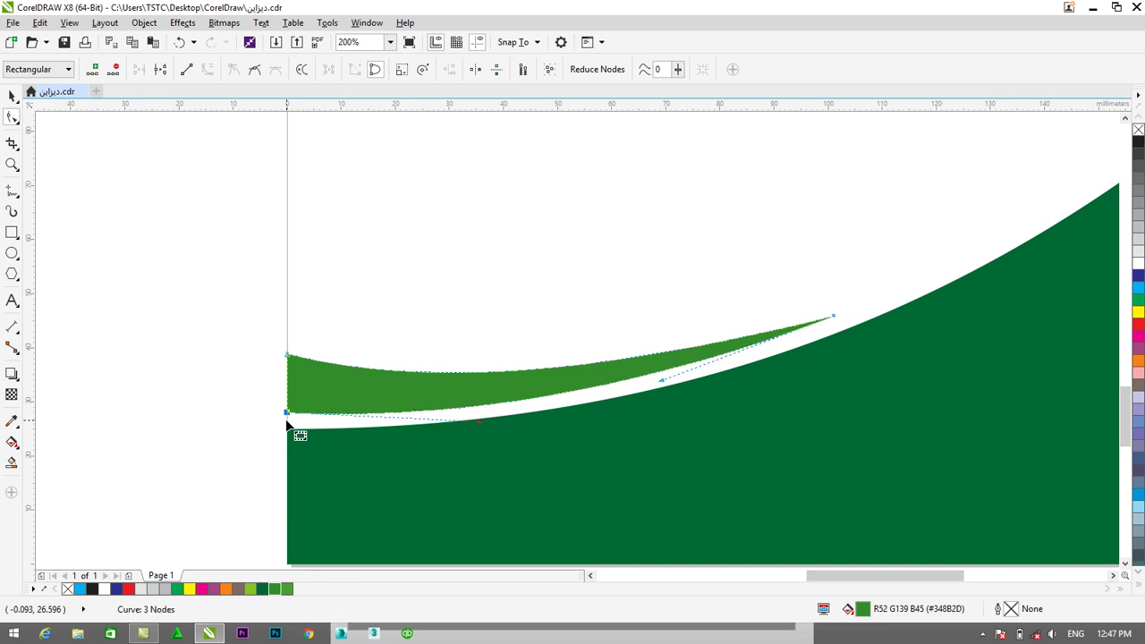
click(833, 316)
click(832, 319)
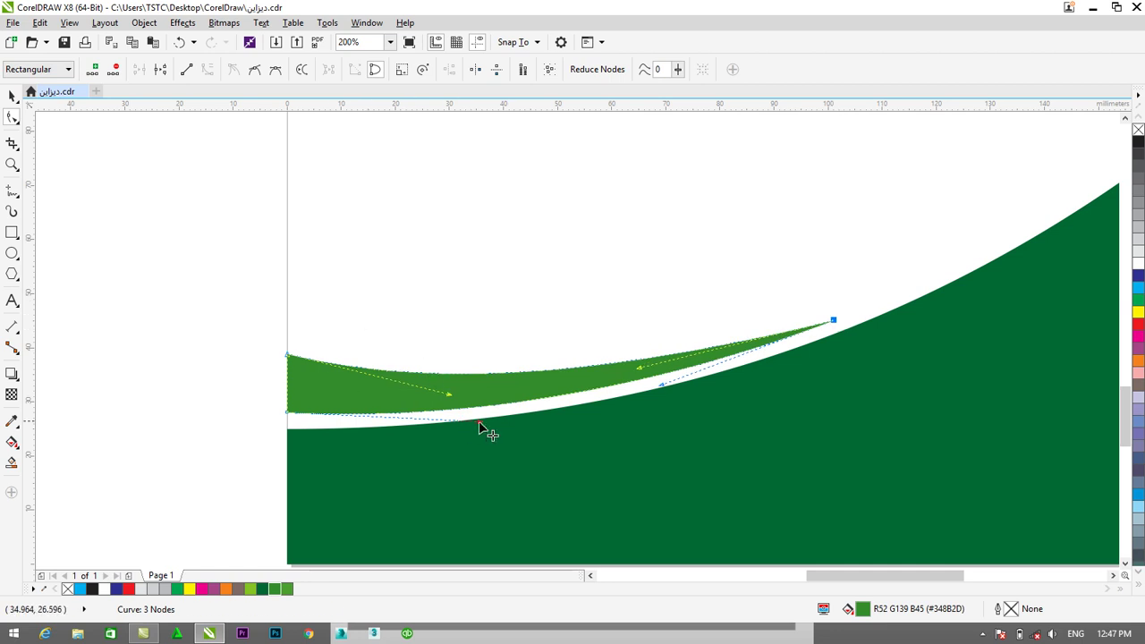
drag(478, 422, 476, 425)
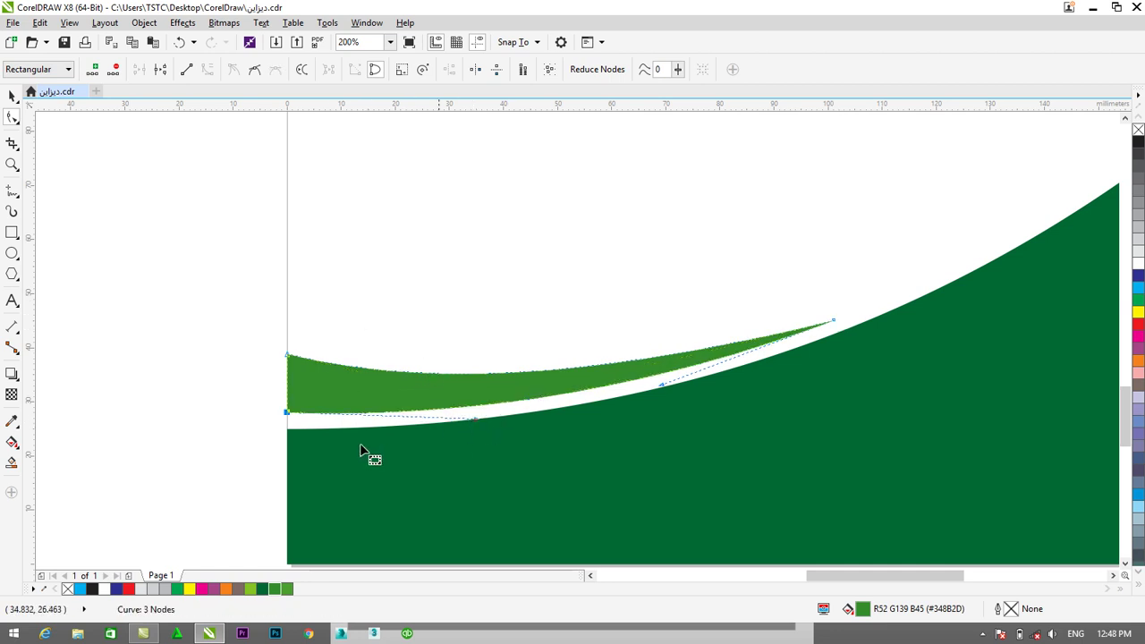
click(12, 95)
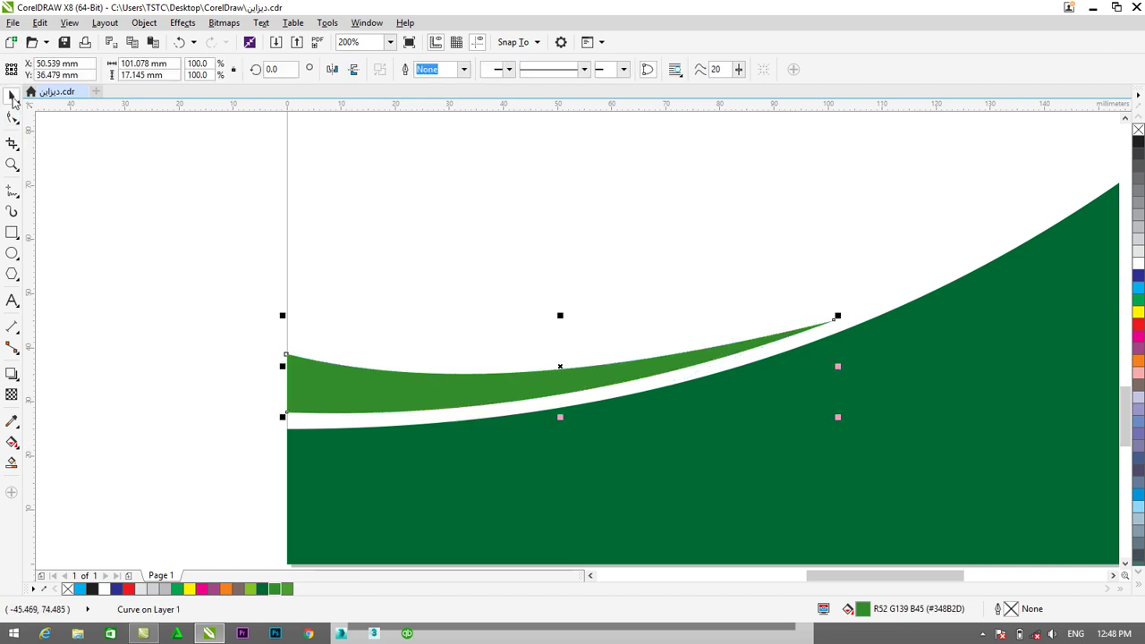
click(404, 219)
- Try a freehand curve from the page's left edge above the small wave to the footer's slope, and undo it
scroll(404, 219, down, 2)
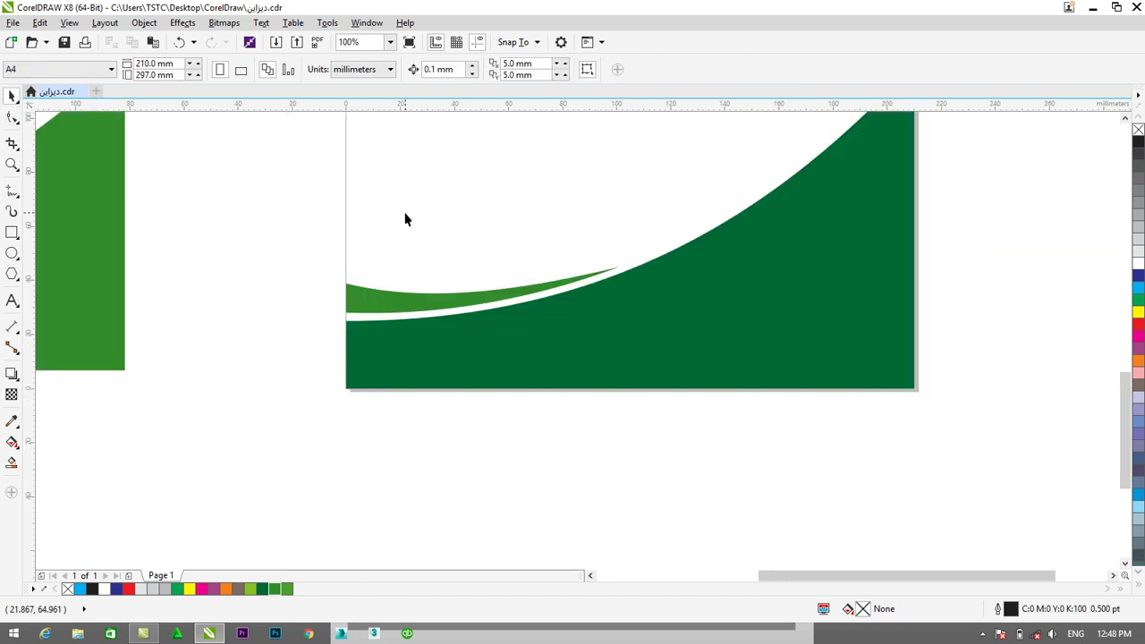
scroll(405, 219, down, 1)
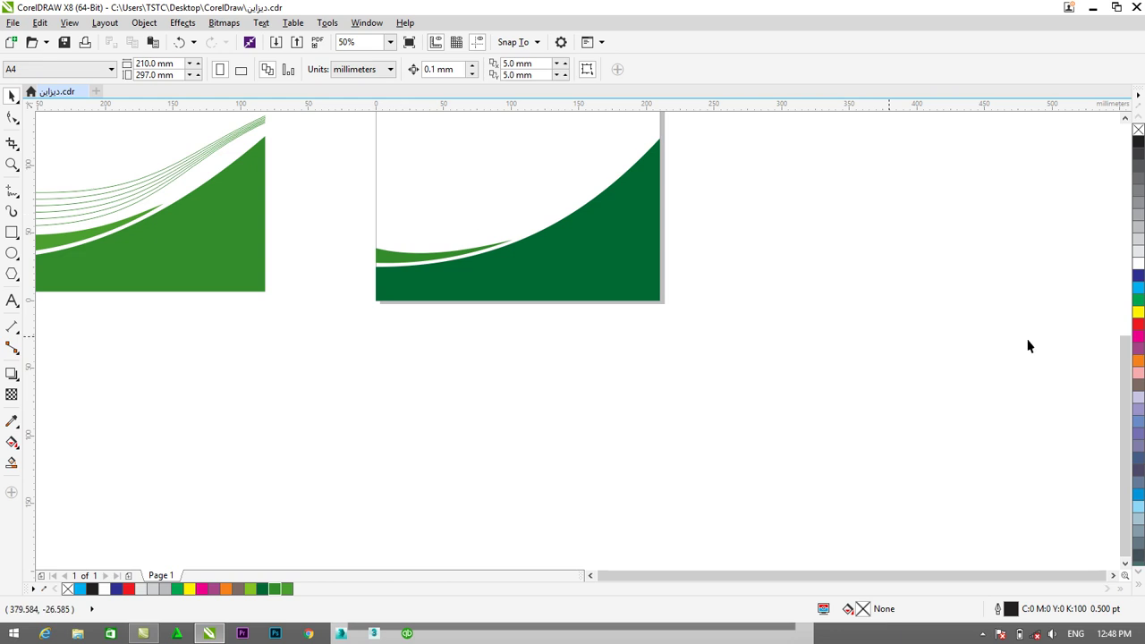
drag(1128, 397, 1101, 288)
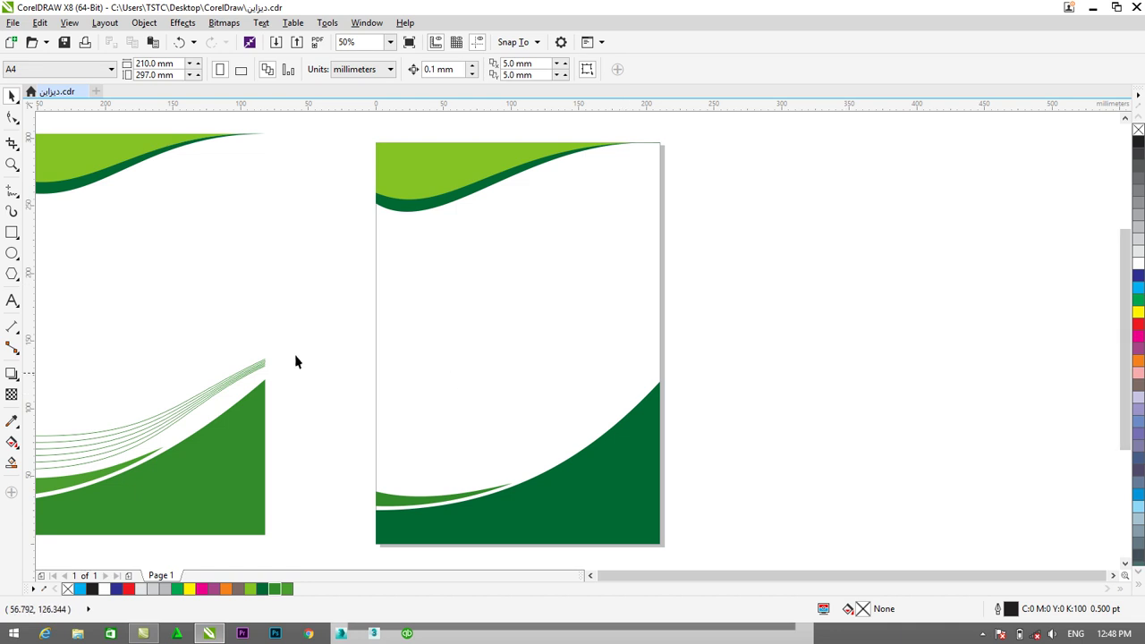
click(12, 301)
click(12, 192)
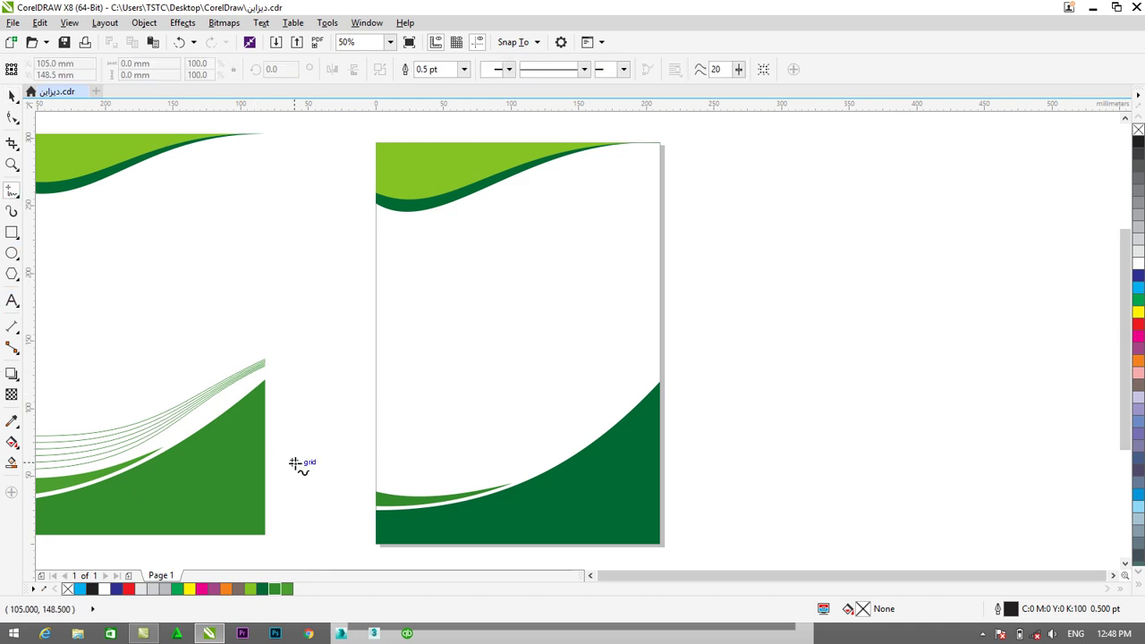
click(376, 476)
click(617, 424)
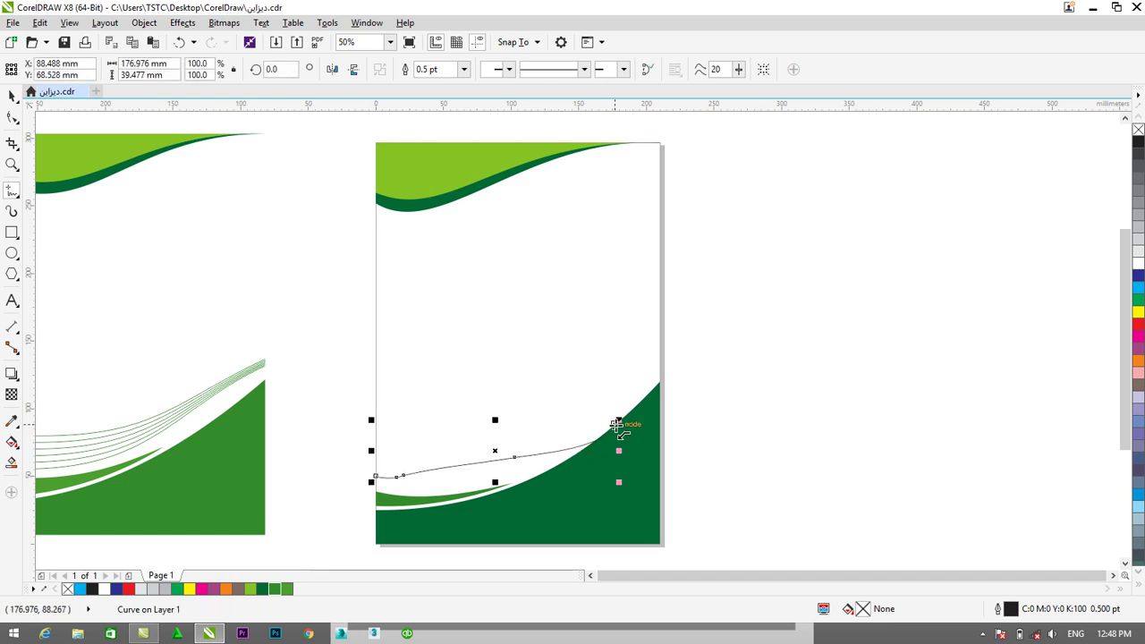
key(ctrl+z)
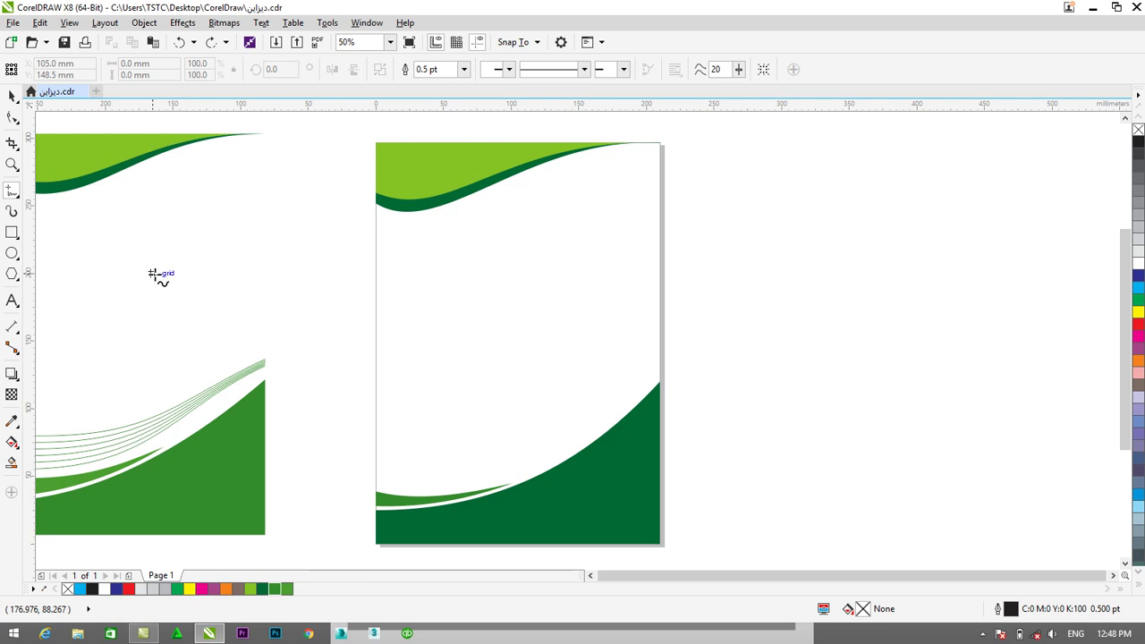
- Draw a straight 2-point line about 210 mm wide and 85 mm high, rising across the page above the footer, and give it a green outline
right_click(13, 198)
click(12, 192)
click(16, 197)
click(54, 208)
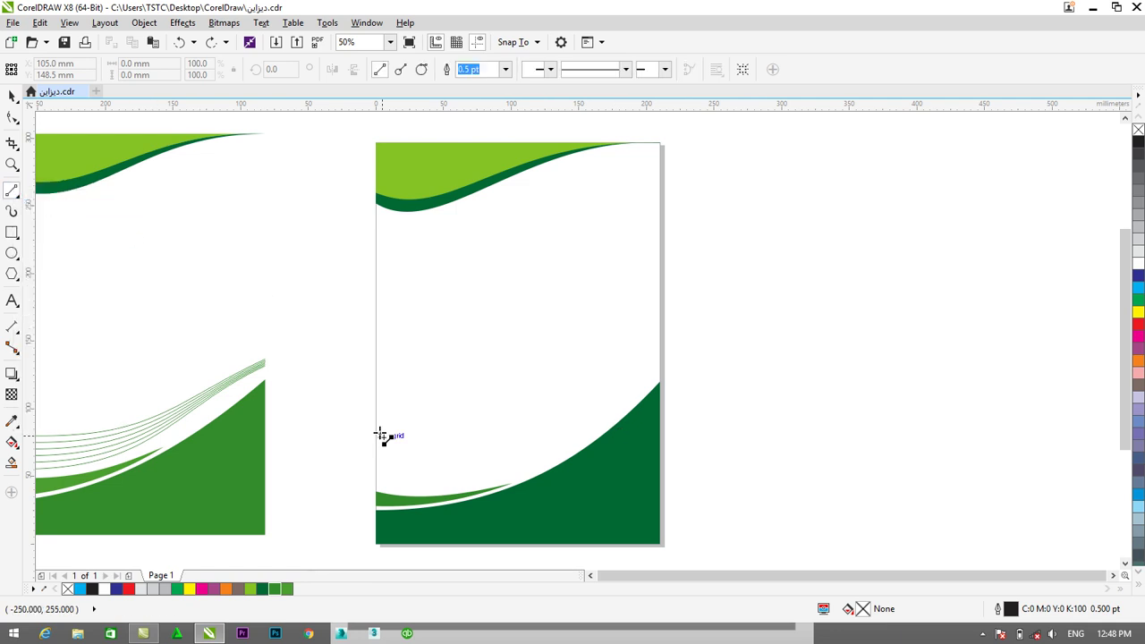
drag(376, 476, 662, 361)
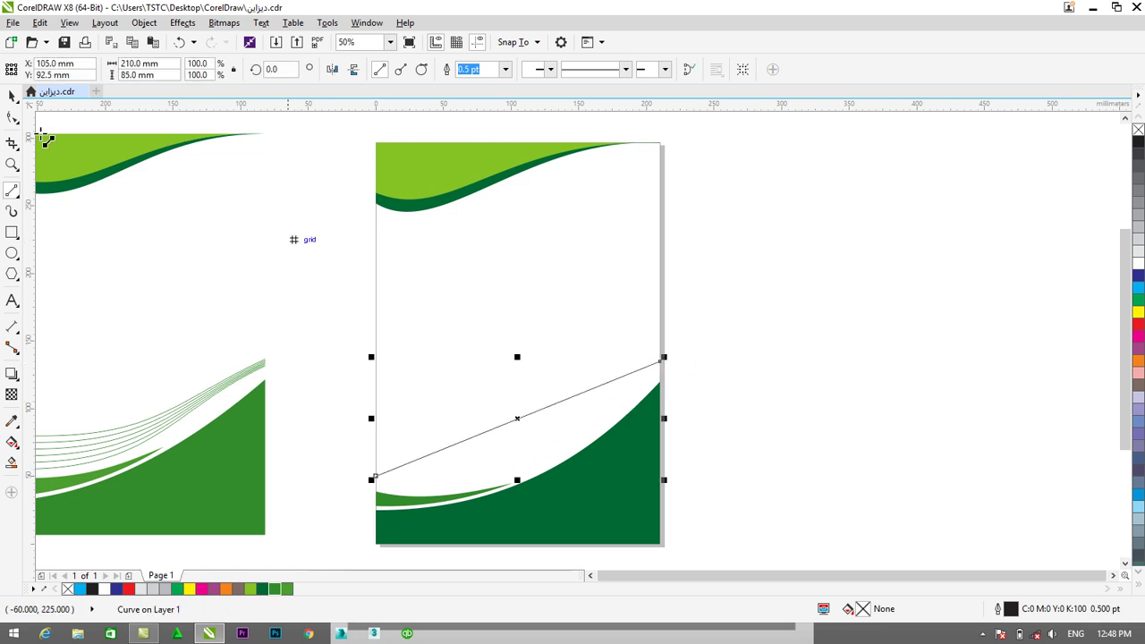
click(10, 97)
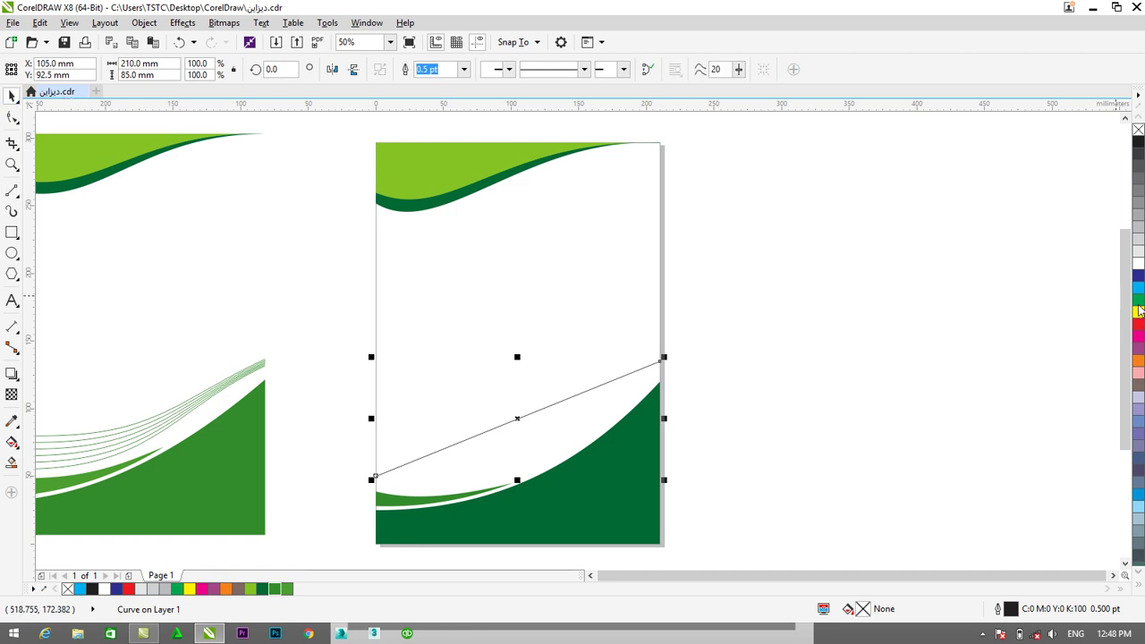
right_click(1136, 301)
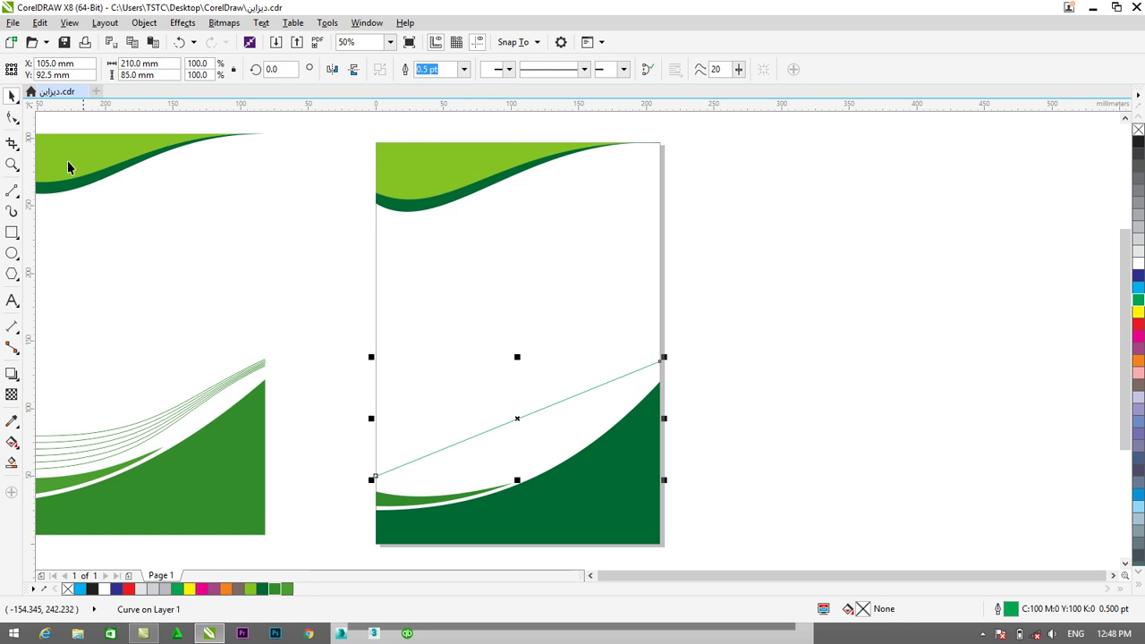
- Convert the green line to a curve and bend it into an S-shaped wave above the dark green footer sweep
click(12, 118)
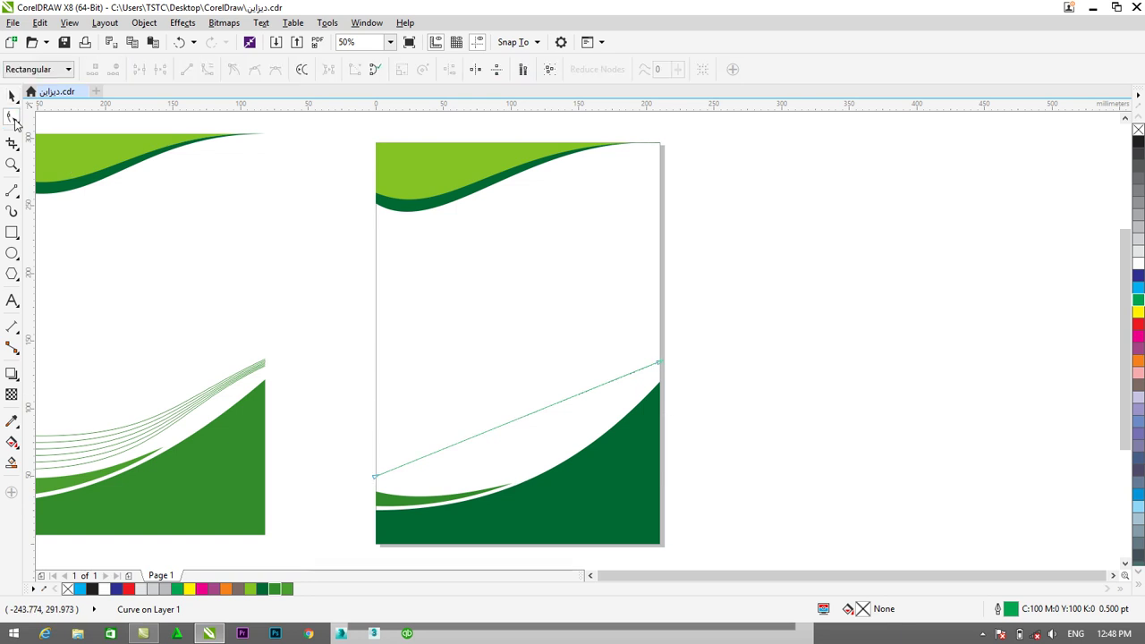
click(660, 365)
click(208, 71)
drag(470, 441, 494, 490)
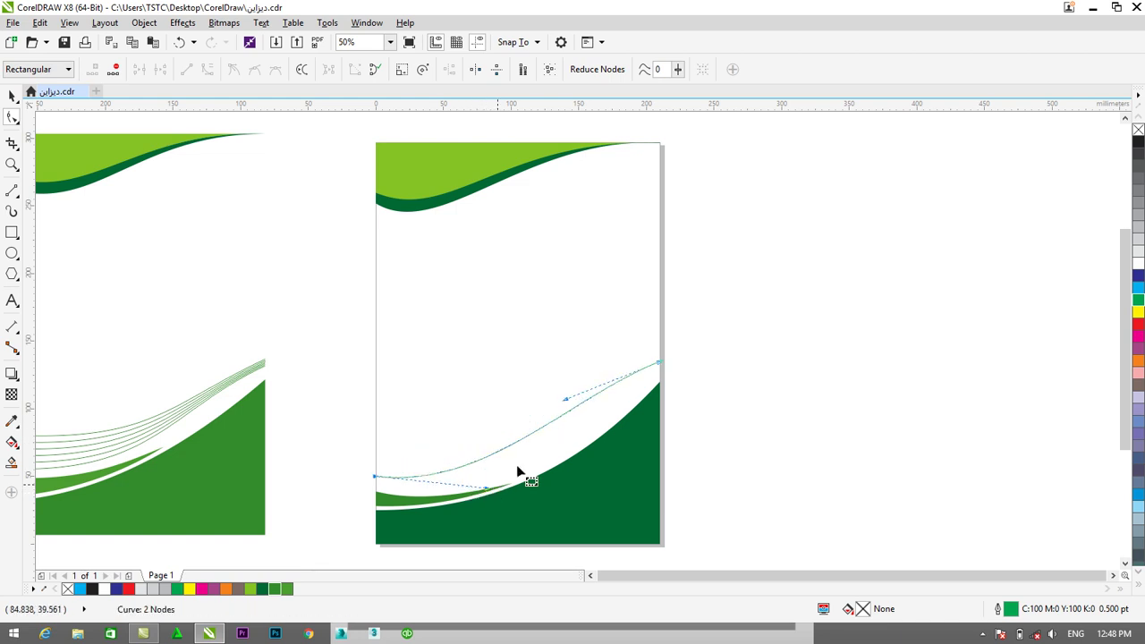
drag(566, 399, 544, 361)
drag(496, 495, 510, 524)
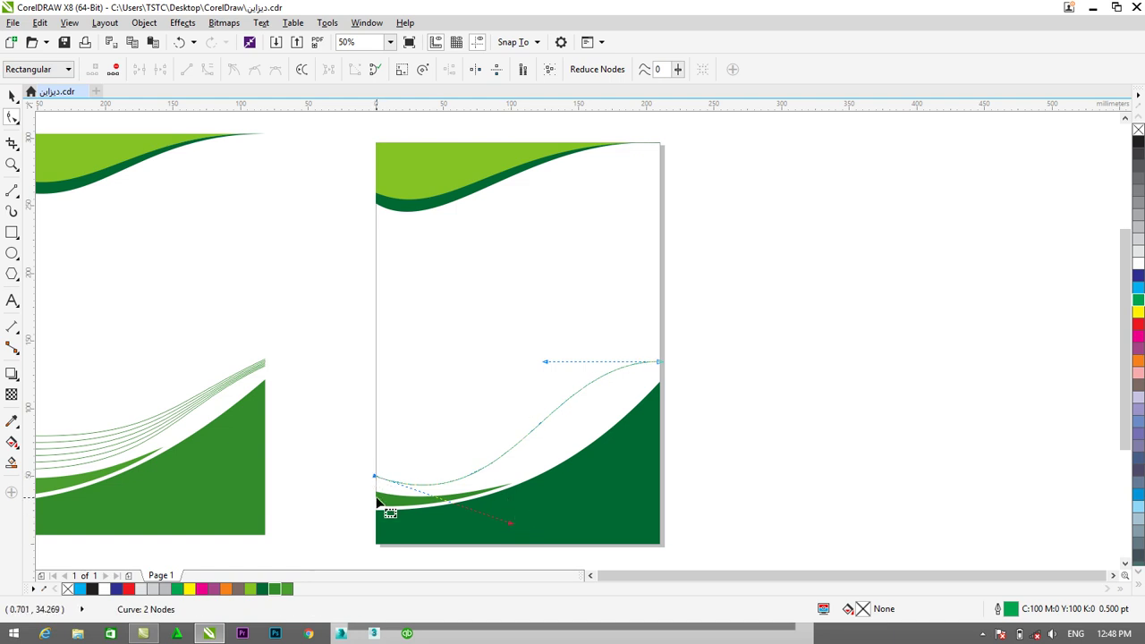
- Nudge the wave line's left end node slightly down and adjust both curve handles to soften the S-bend
key(Down)
key(Down)
key(Down)
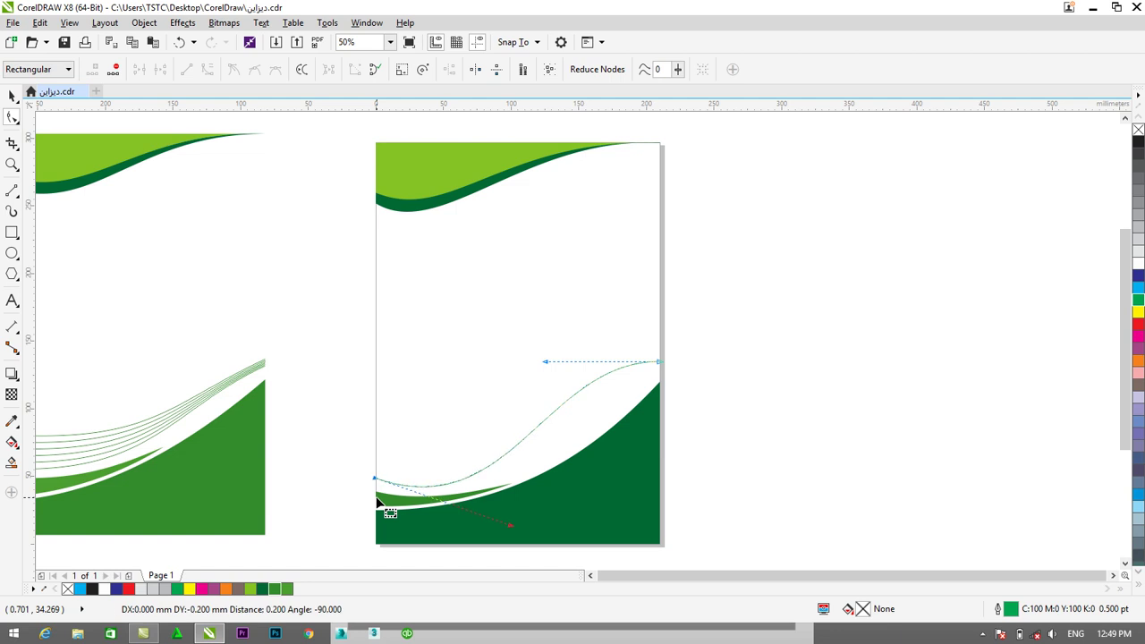
key(Down)
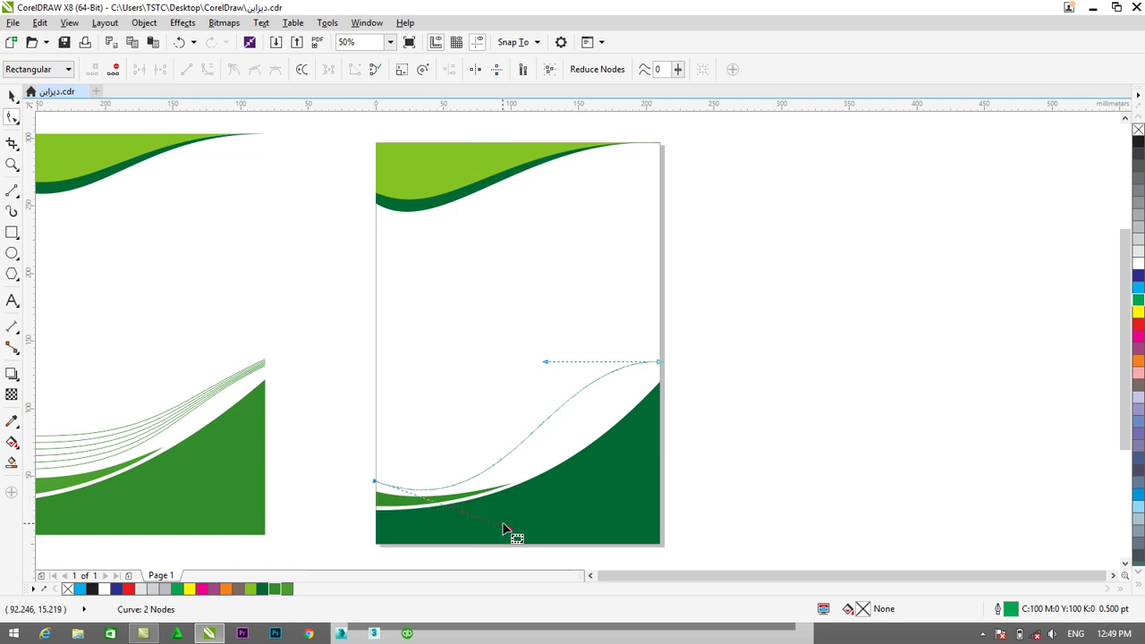
drag(511, 523, 526, 511)
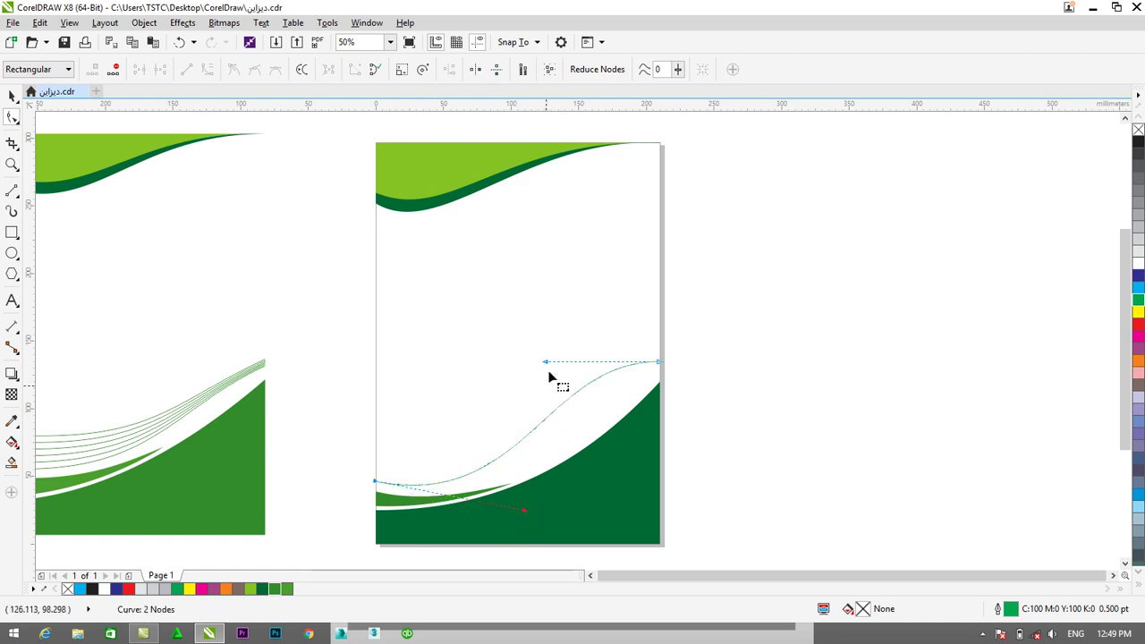
drag(550, 366, 564, 374)
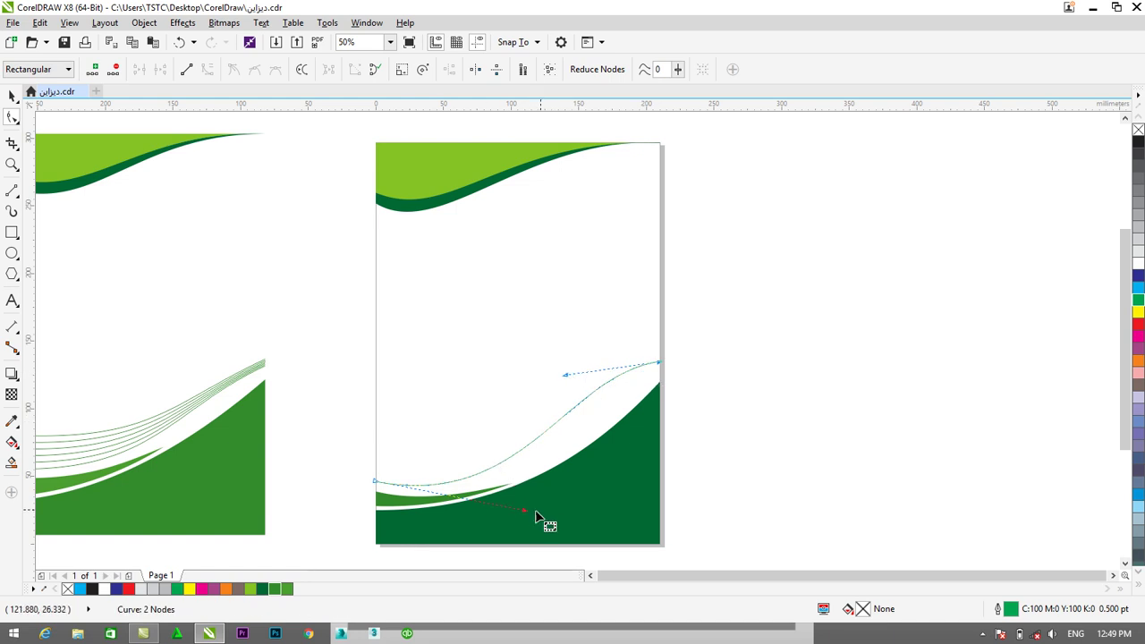
drag(529, 509, 527, 497)
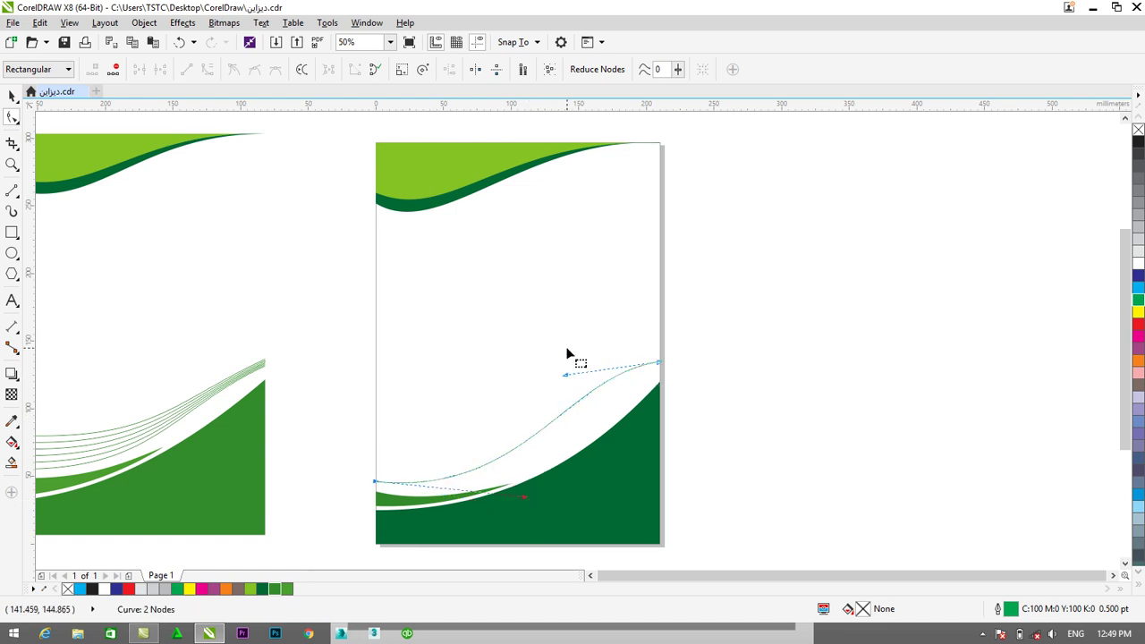
drag(569, 379, 569, 386)
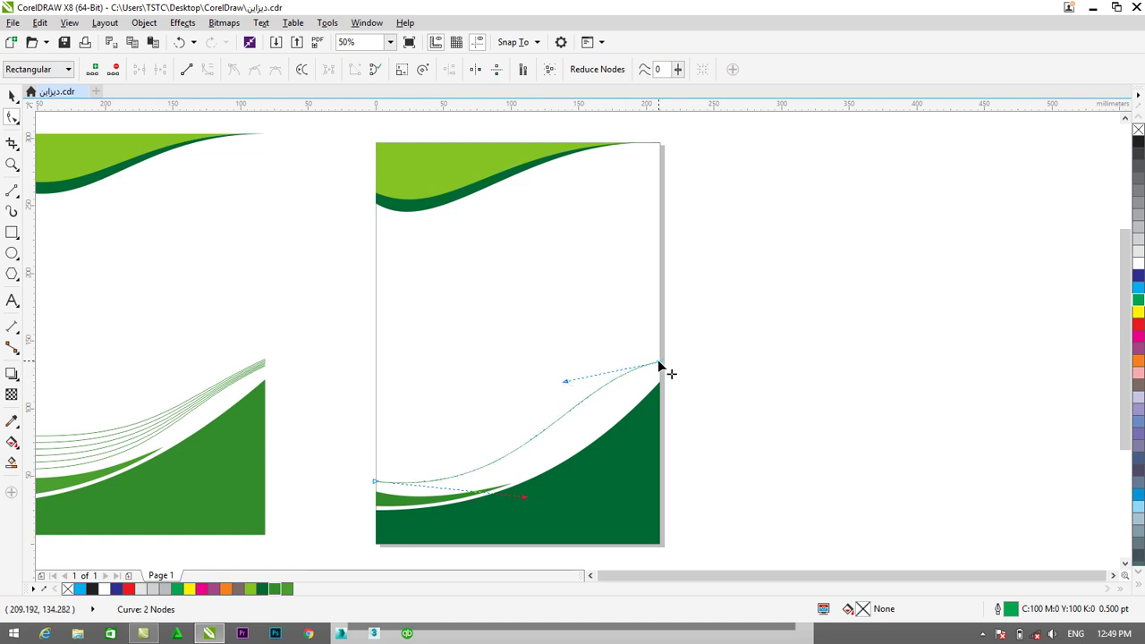
- Lower the wave line's right end node closer to the footer's peak and readjust both curve handles
drag(661, 364, 661, 368)
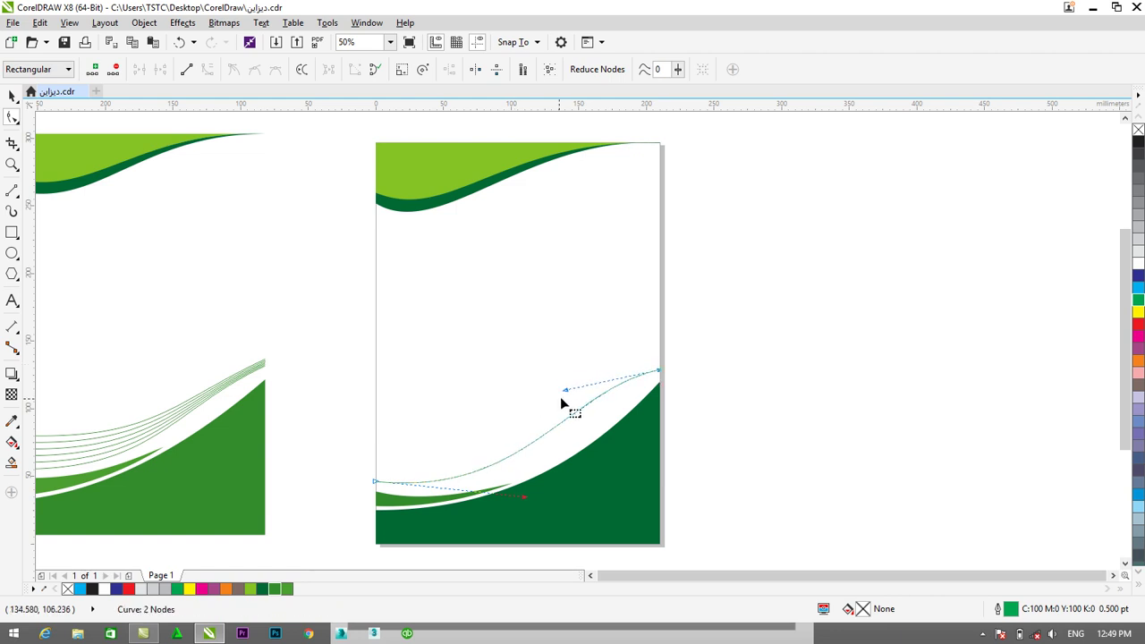
drag(561, 401, 564, 409)
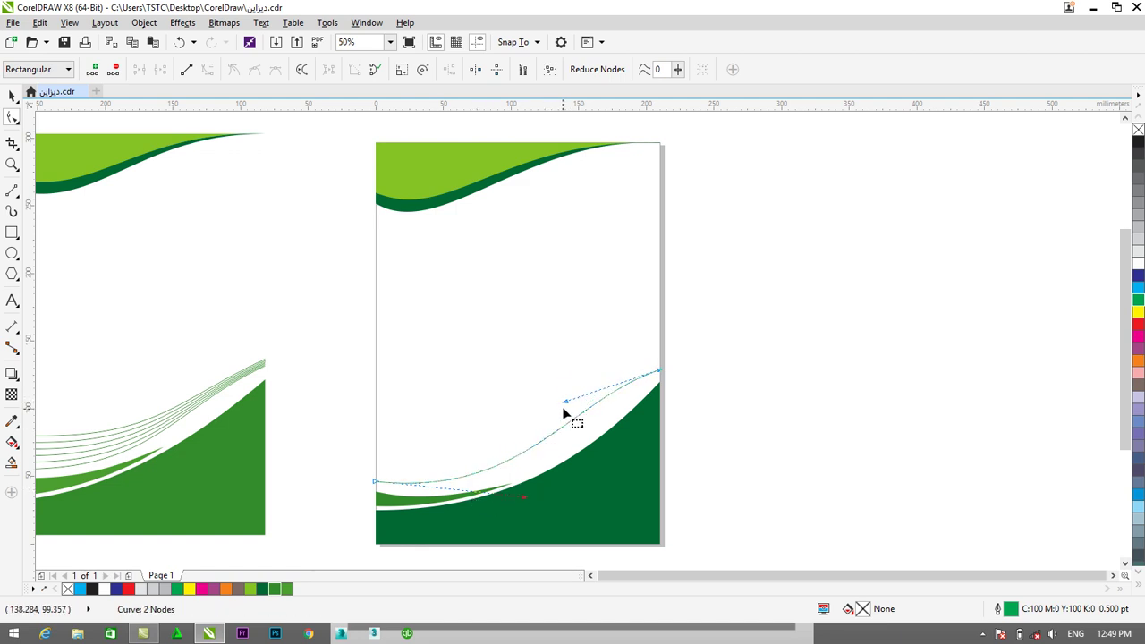
drag(565, 403, 551, 394)
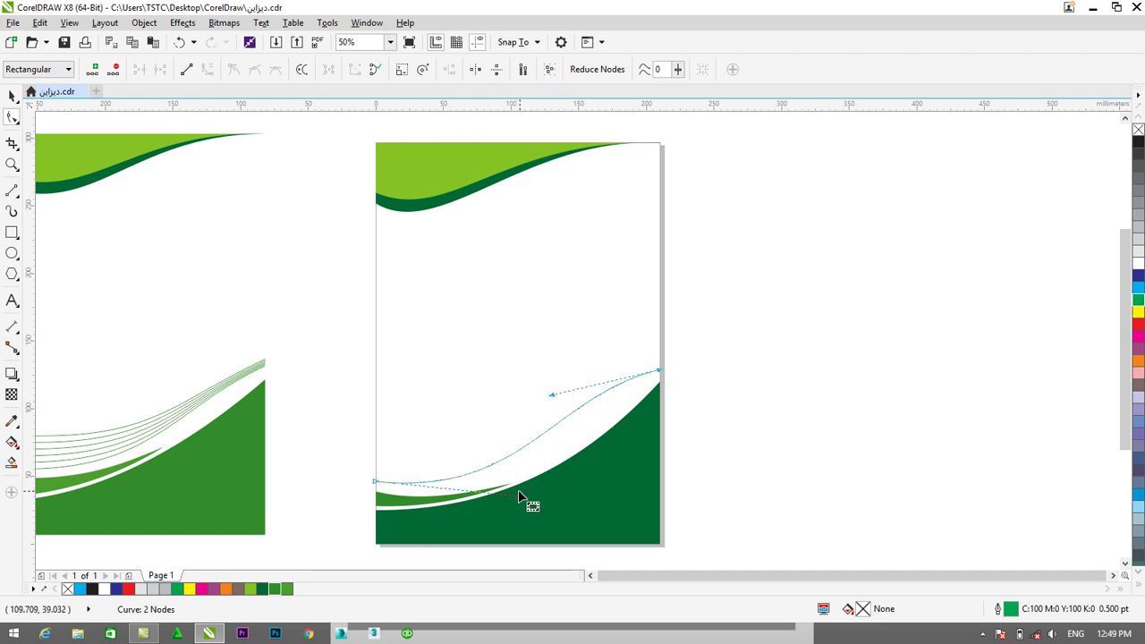
drag(525, 497, 531, 496)
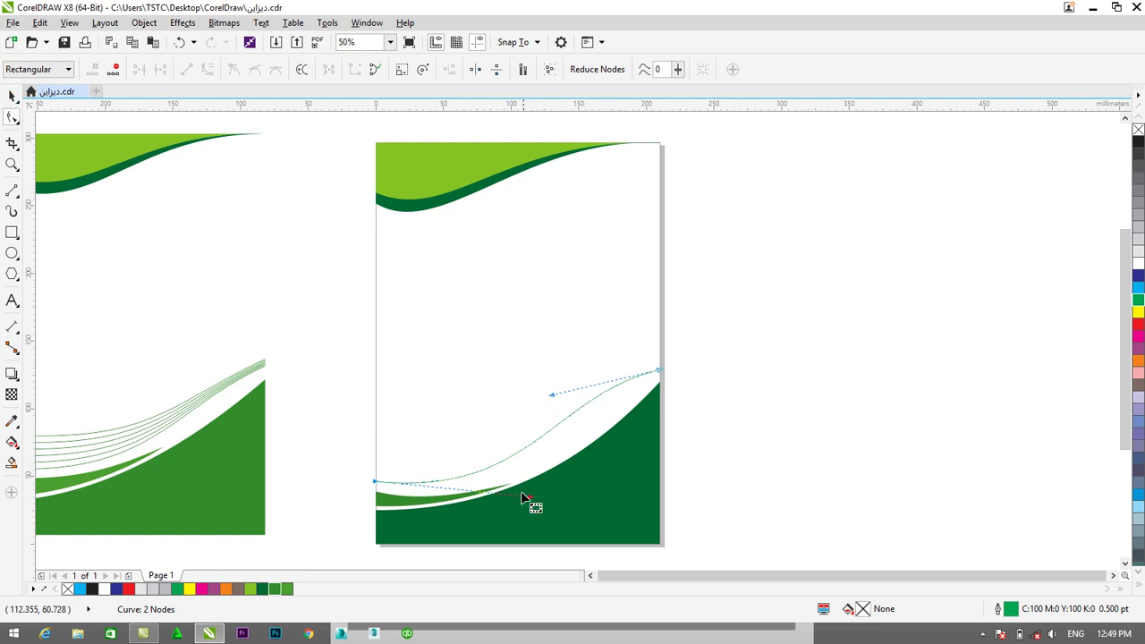
- Lengthen the wave line's left handle toward the right and fine-tune the right handle so the curve follows the footer sweep
drag(533, 503, 578, 495)
drag(552, 394, 569, 386)
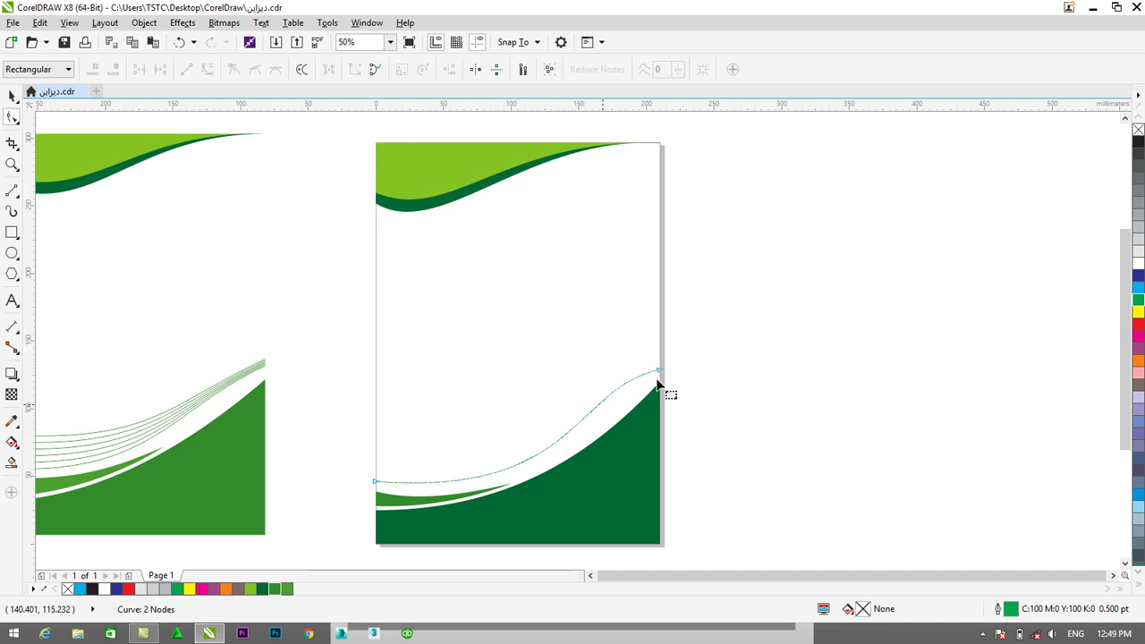
click(660, 372)
mouse_move(573, 392)
mouse_down()
mouse_move(541, 413)
mouse_move(560, 401)
mouse_up()
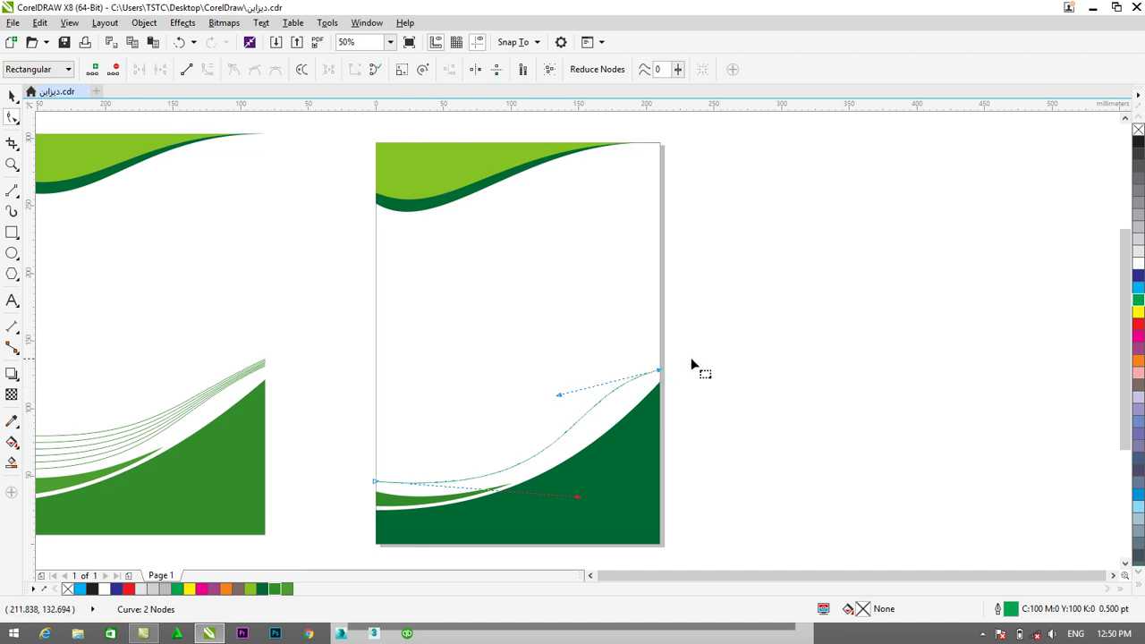
mouse_move(560, 394)
mouse_down()
mouse_move(573, 387)
mouse_move(562, 389)
mouse_up()
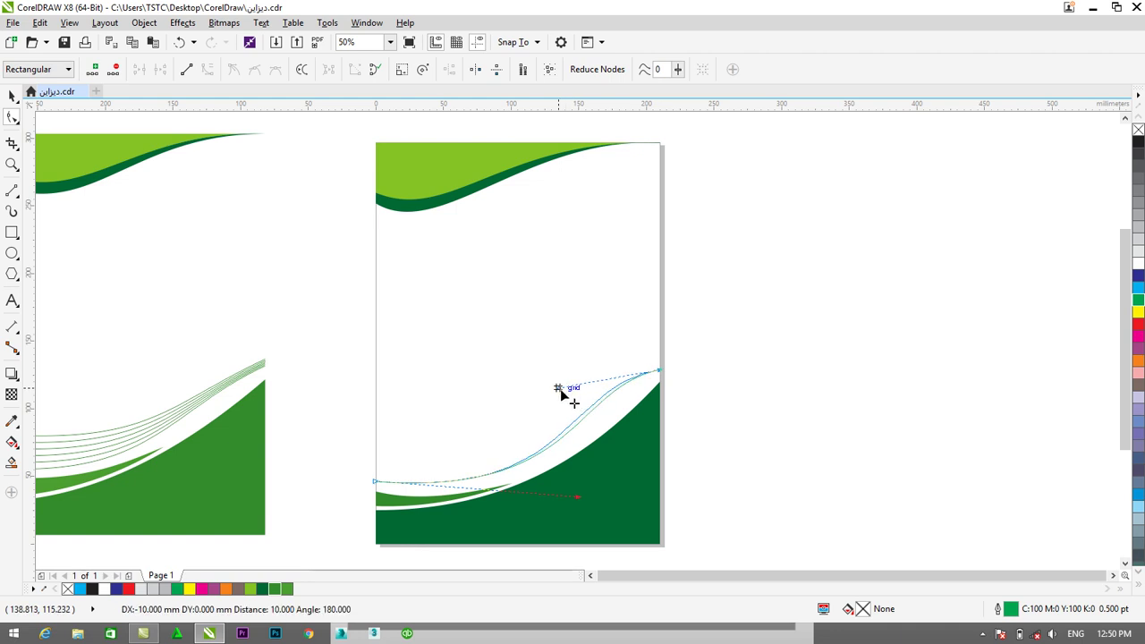
drag(563, 394, 558, 395)
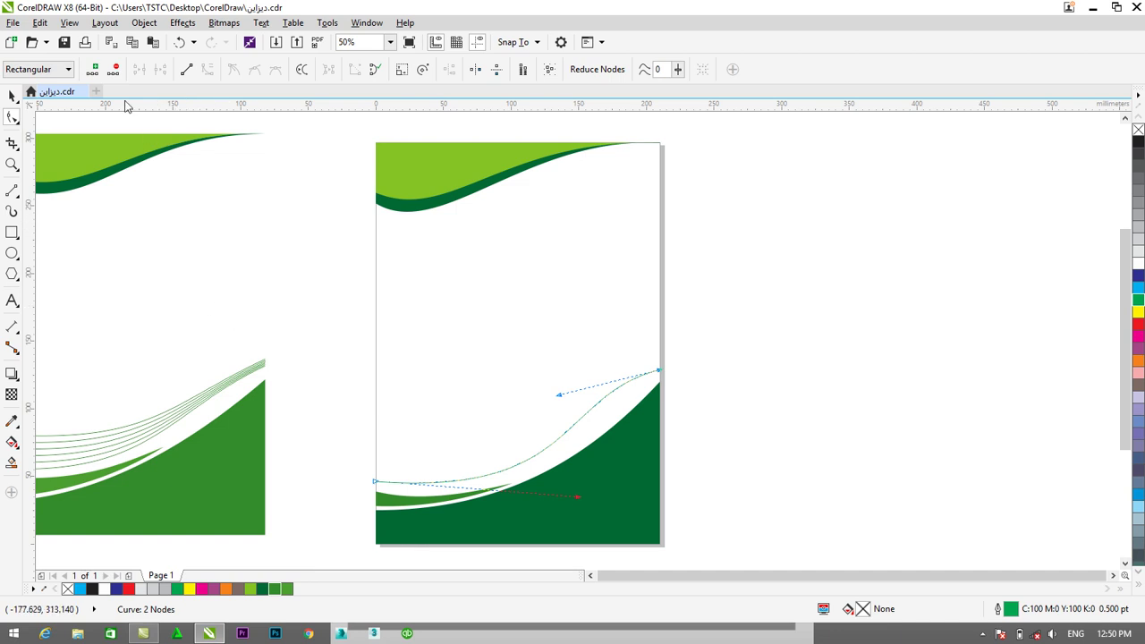
- Duplicate the wave line 5 mm higher and nudge the copy left until its ends line up with the page edges
click(11, 96)
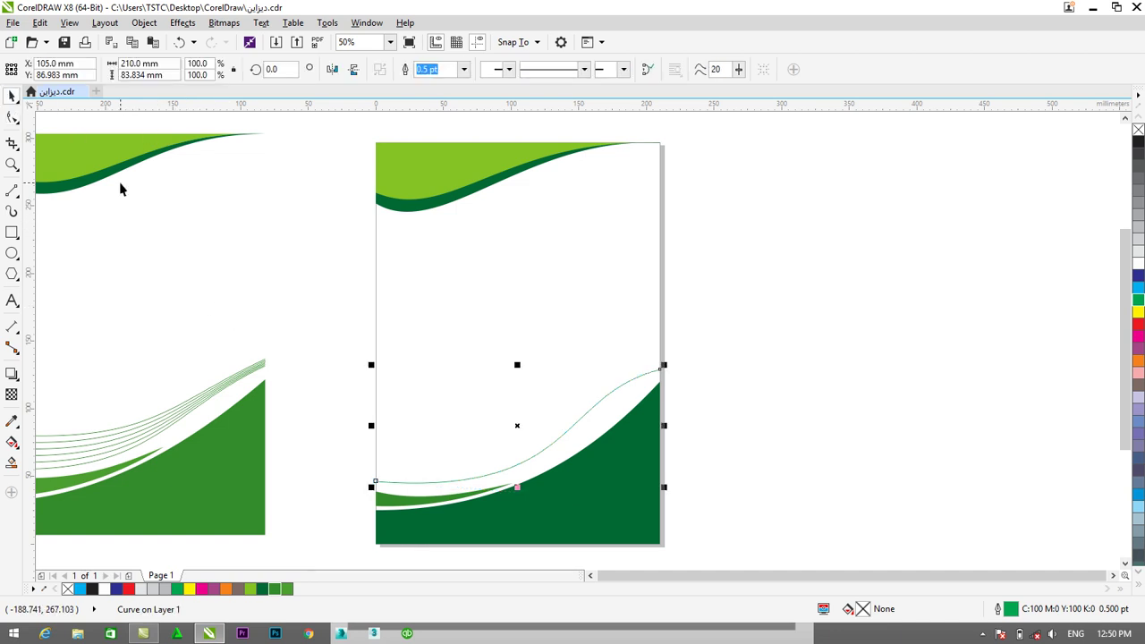
key(ctrl+d)
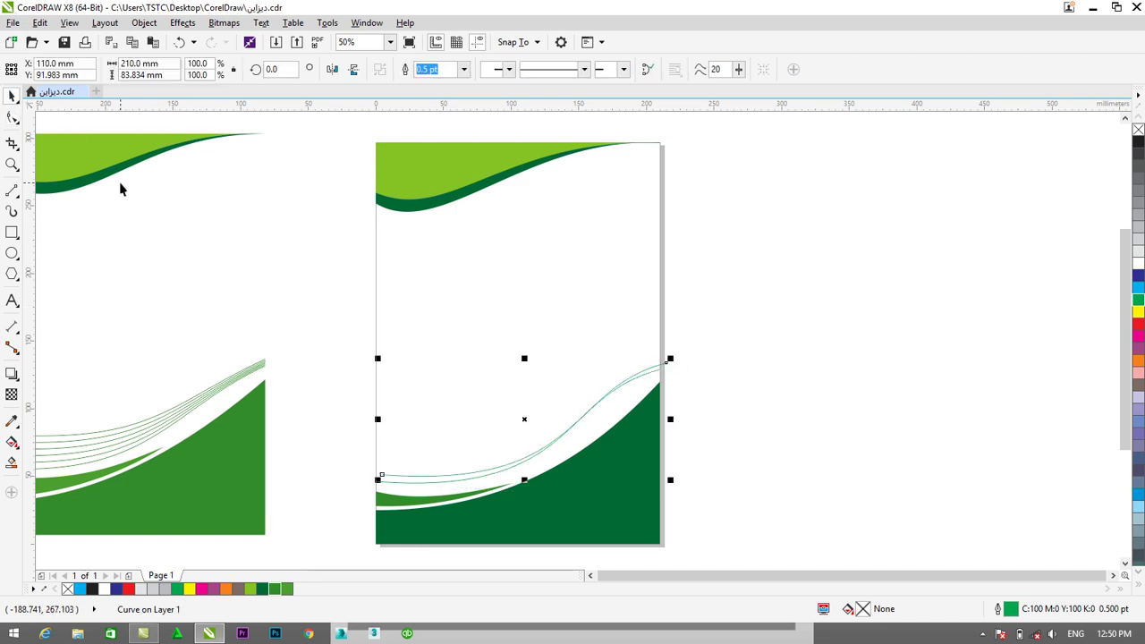
key(Left)
key(Left)
key(Left)
key(Left)
key(Left)
key(Left)
key(Left)
key(Left)
key(Left)
key(Left)
key(Left)
key(Left)
key(Left)
key(Left)
key(Left)
key(Left)
key(Left)
key(Left)
key(Left)
key(Left)
key(Left)
key(Left)
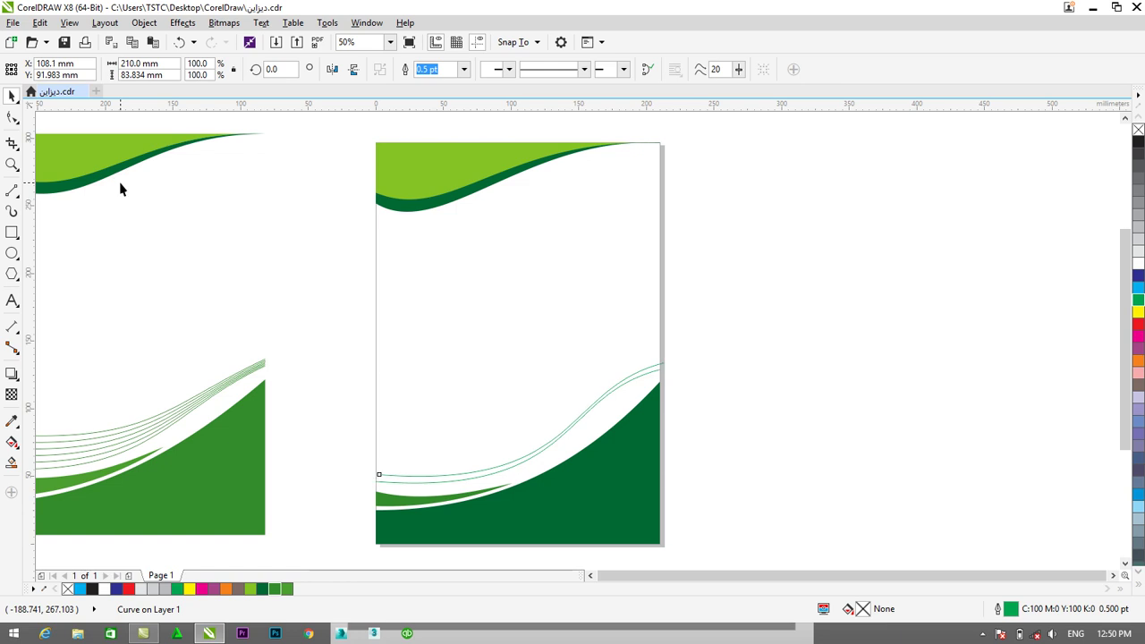
key(Left)
key(Left)
key(Left)
key(Left)
key(Left)
key(Left)
key(Left)
key(Left)
key(Left)
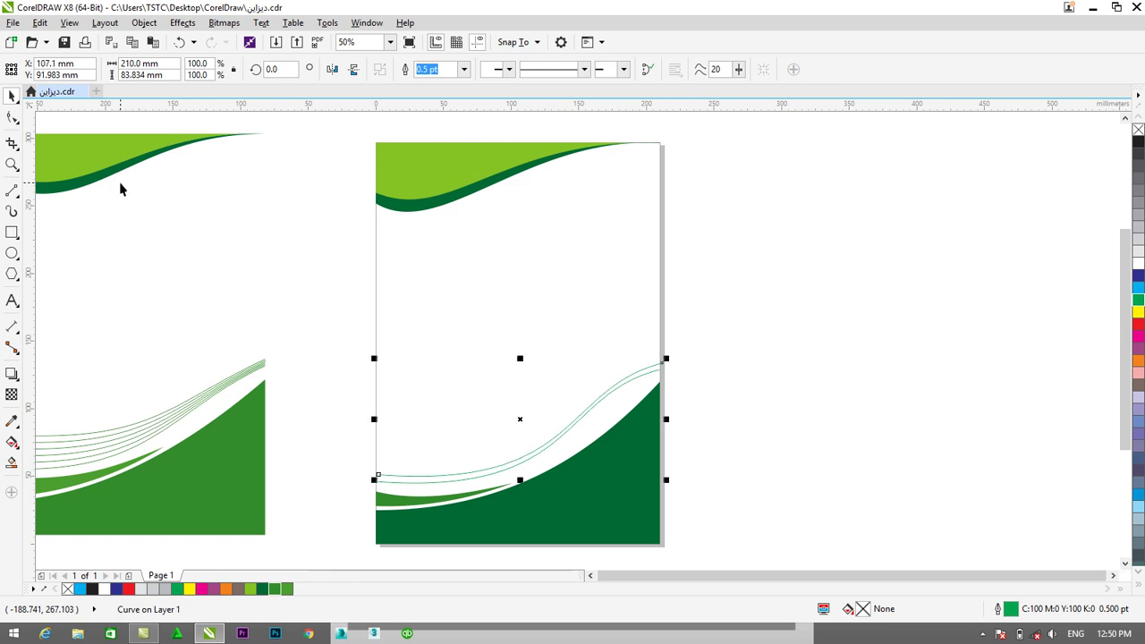
key(Left)
key(Left)
key(Left)
key(Left)
key(Left)
key(Left)
key(Left)
click(805, 332)
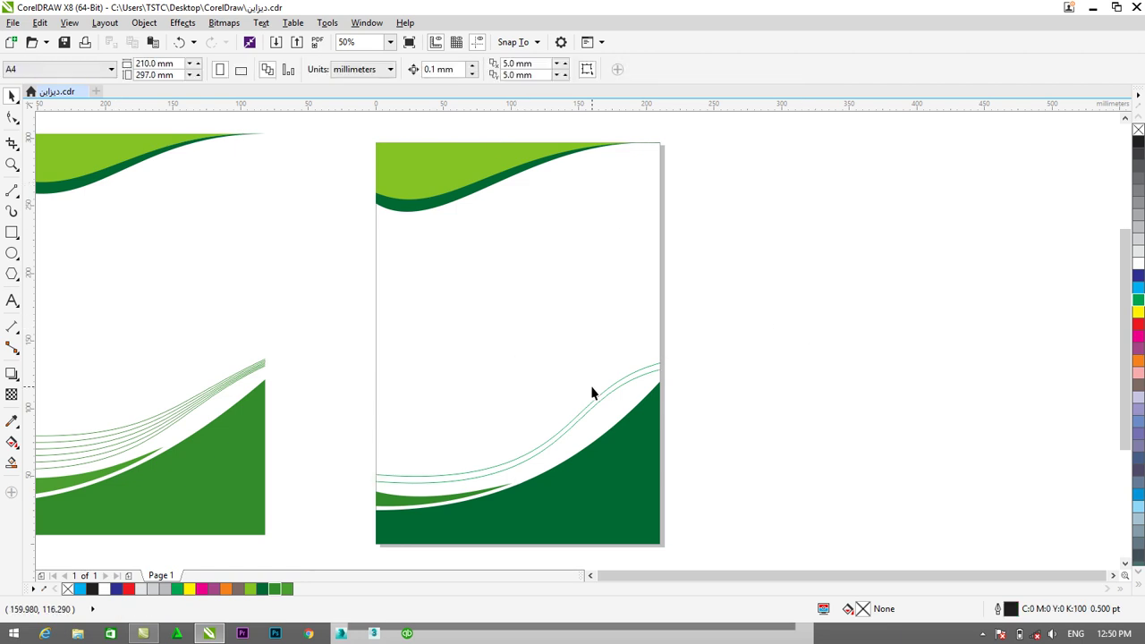
- Duplicate the second wave line 5 mm higher and nudge this third line left to align with the page edges
click(602, 398)
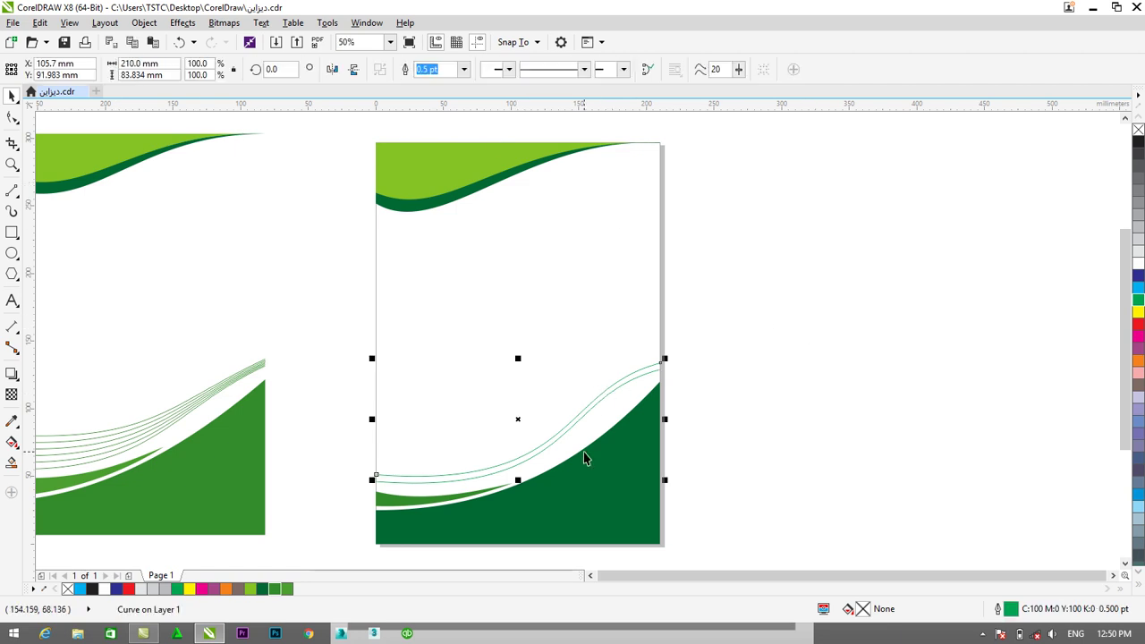
key(ctrl+d)
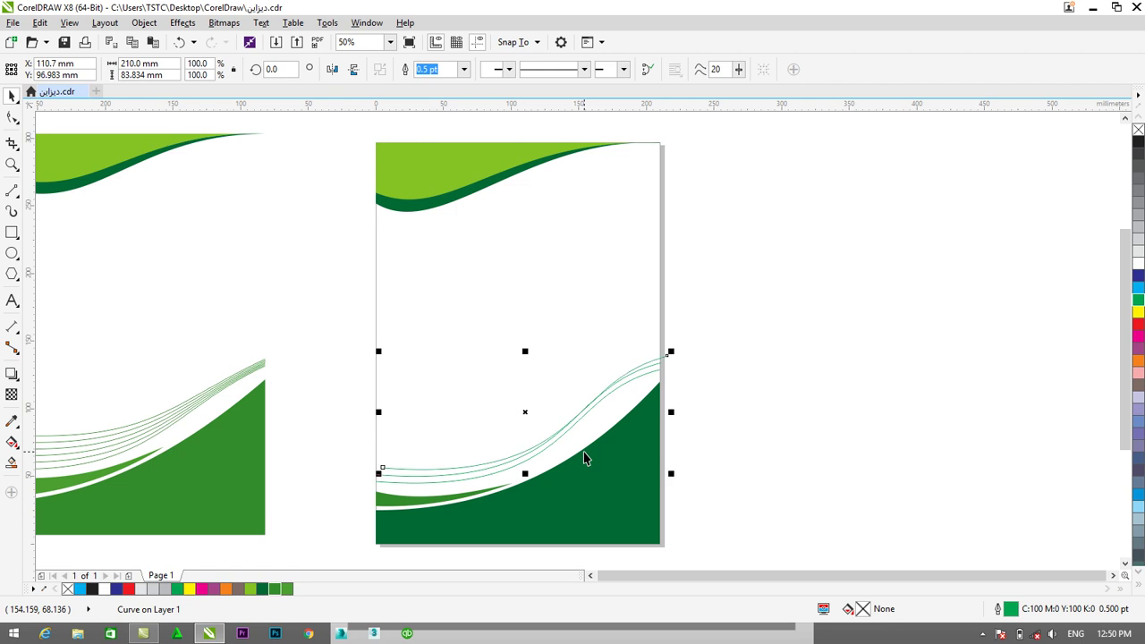
key(Left)
key(Left)
key(Left)
key(Left)
key(Left)
key(Left)
key(Left)
key(Left)
key(Left)
key(Left)
key(Left)
key(Left)
key(Left)
key(Left)
key(Left)
key(Left)
key(Left)
key(Left)
key(Left)
key(Left)
key(Left)
key(Left)
key(Left)
key(Left)
key(Left)
key(Left)
key(Left)
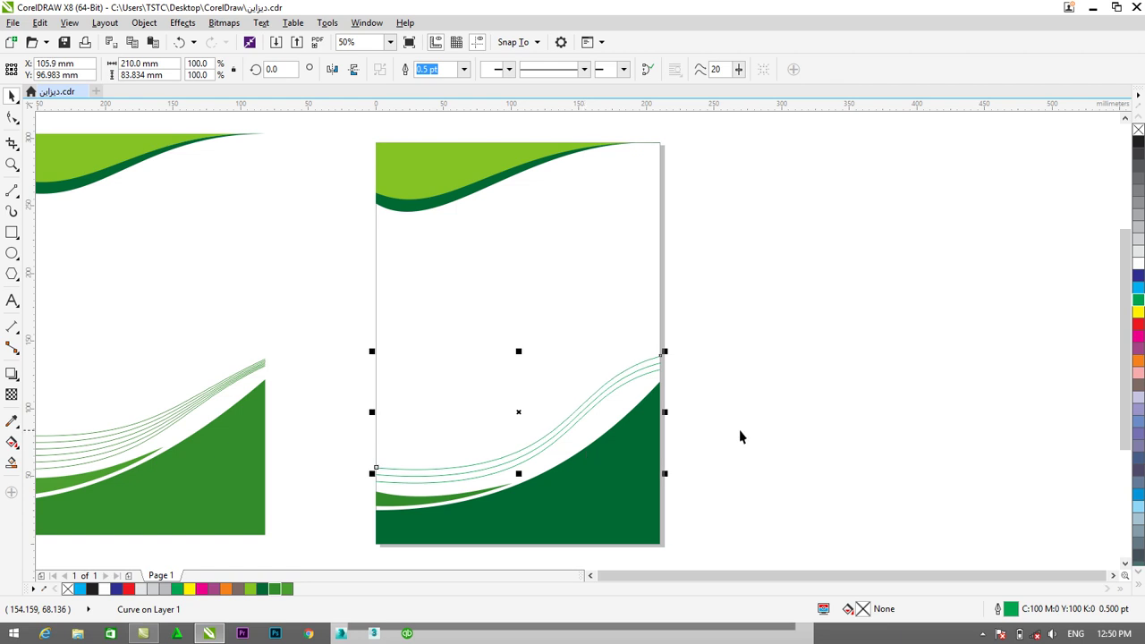
- Repeat the duplication five more times with the same upward spacing to build a stack of eight parallel wave lines
key(shift+Up)
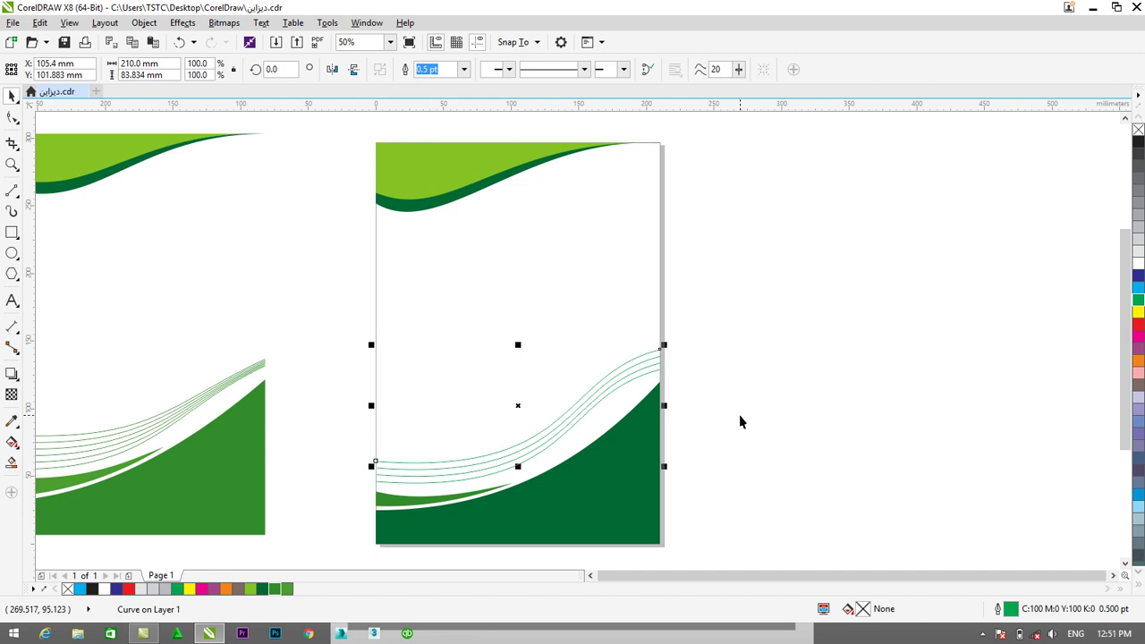
key(shift+Up)
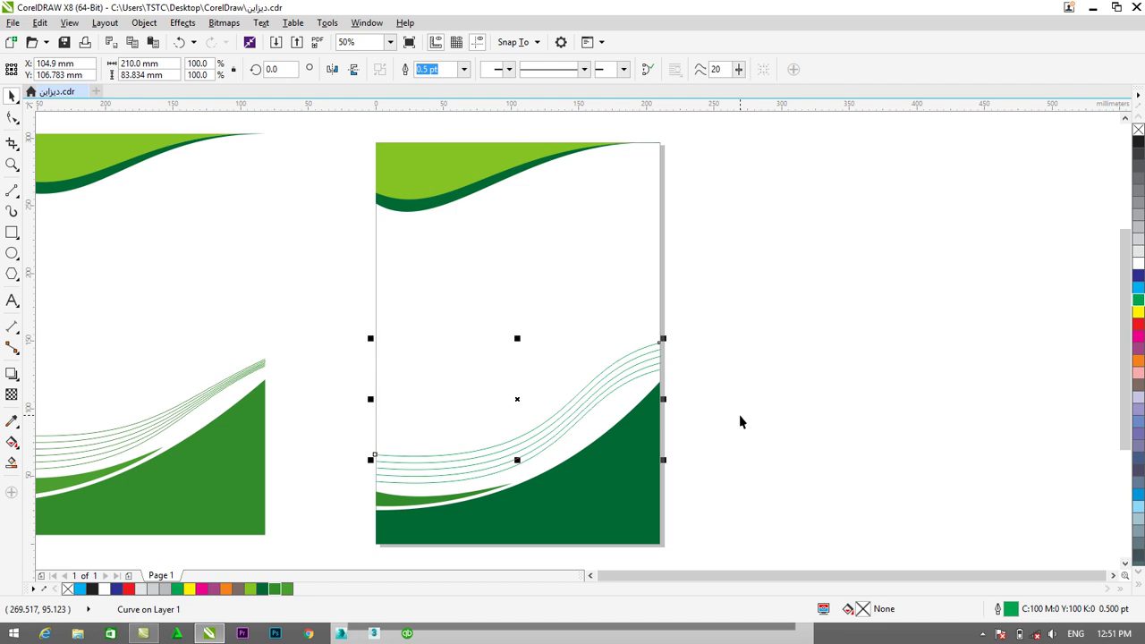
key(shift+Up)
key(shift+Up)
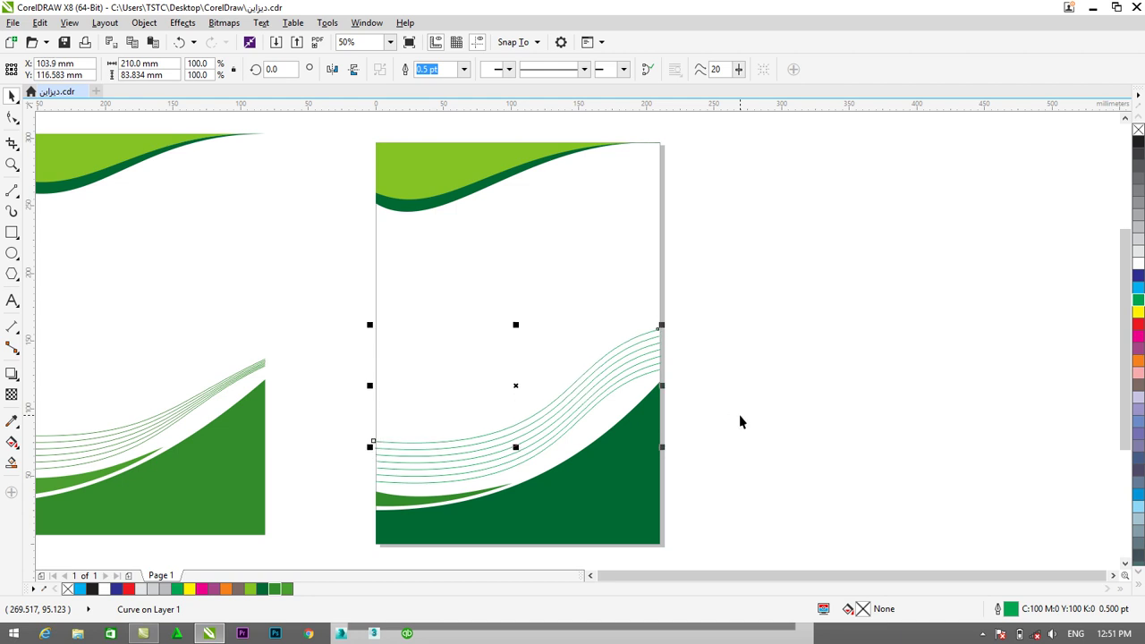
key(shift+Up)
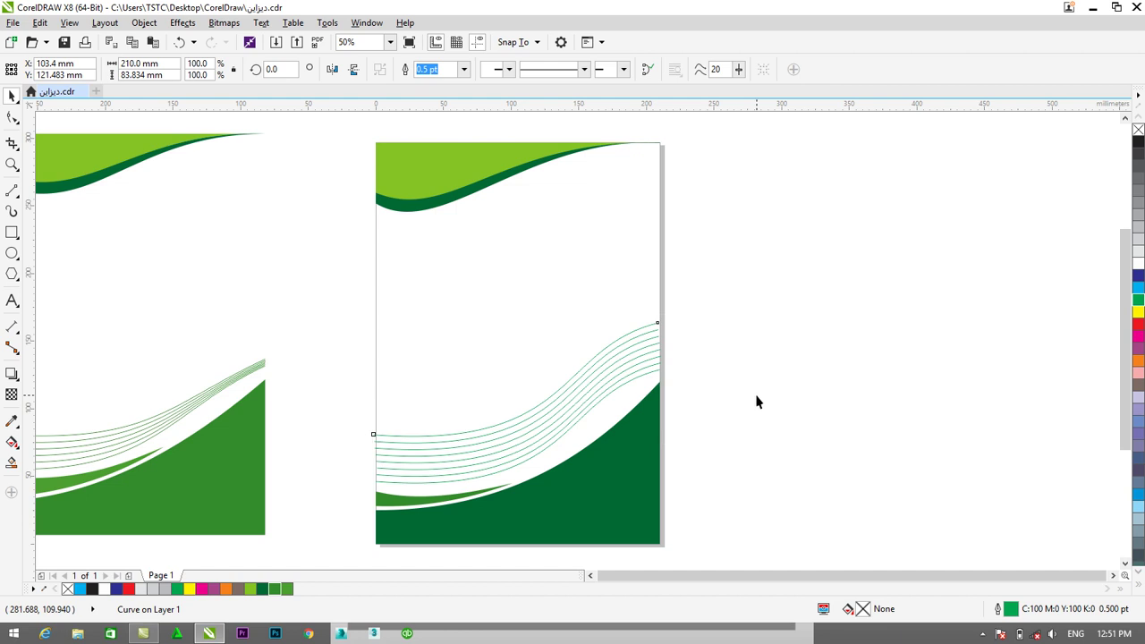
- Shift the topmost wave line slightly right so its end reaches the page's right edge
click(756, 402)
scroll(756, 402, up, 2)
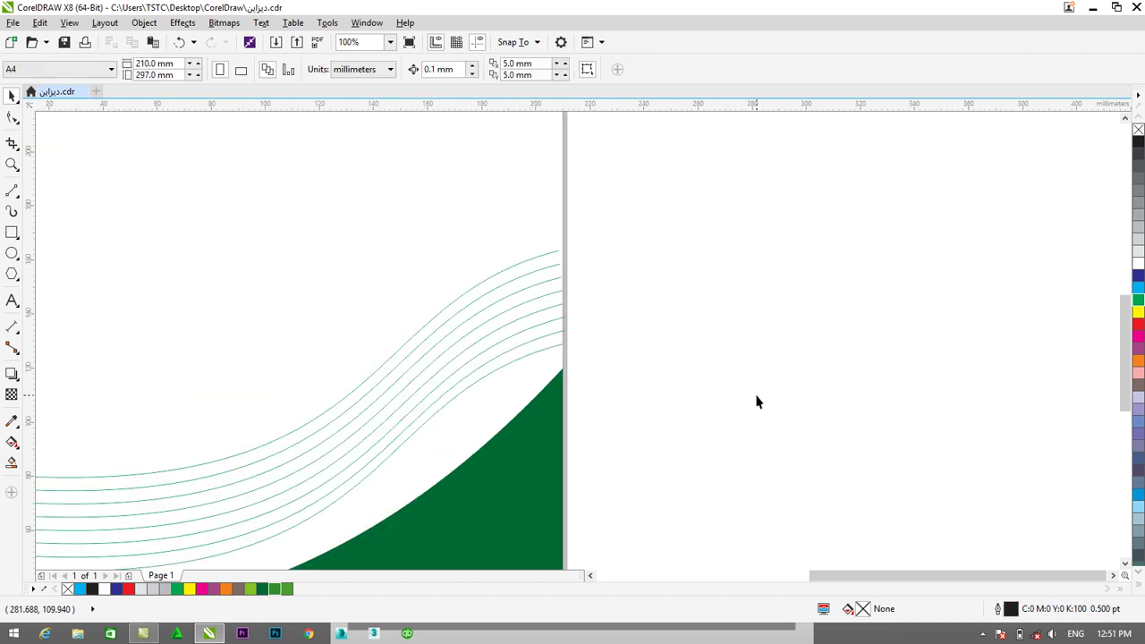
click(545, 257)
drag(545, 255, 546, 254)
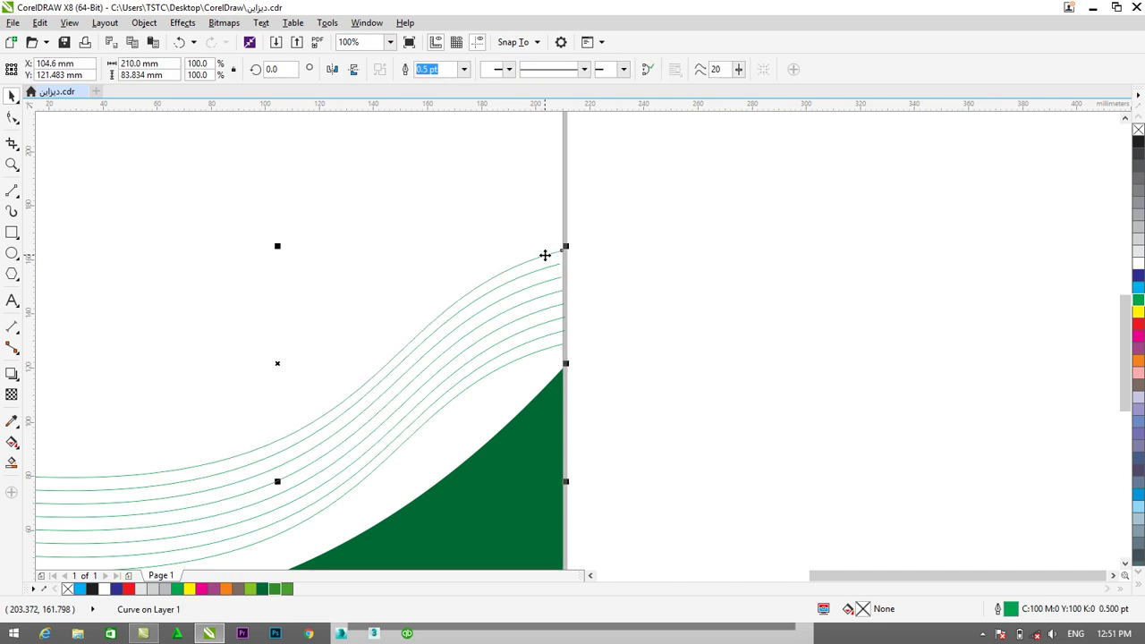
- Nudge the second wave line from the top to the right until its end meets the page's right edge
click(666, 302)
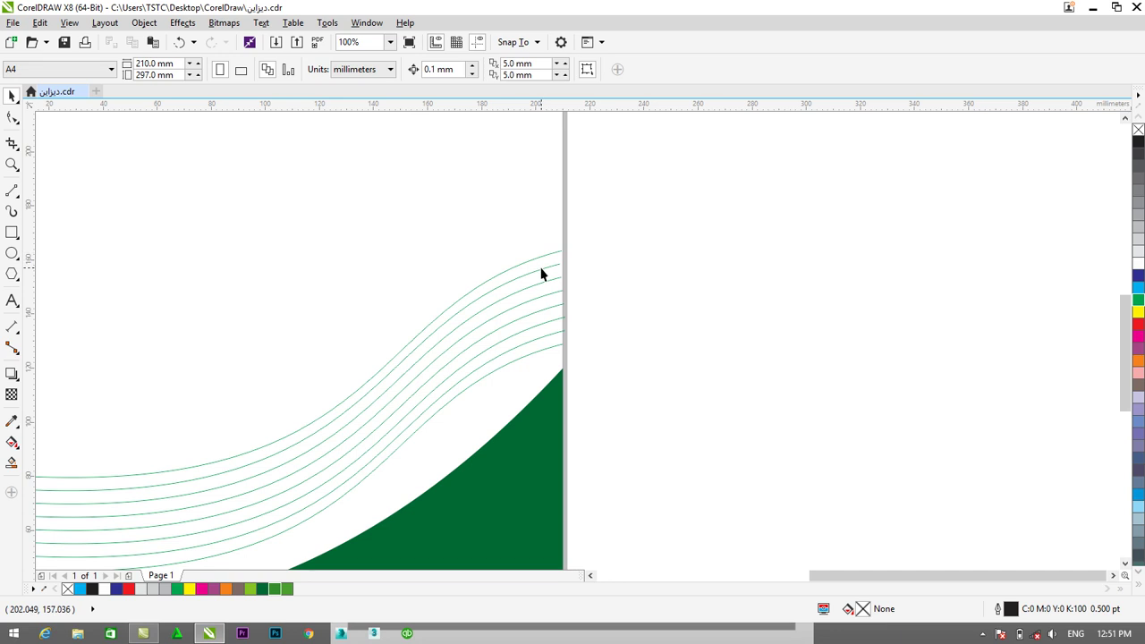
key(F10)
click(542, 269)
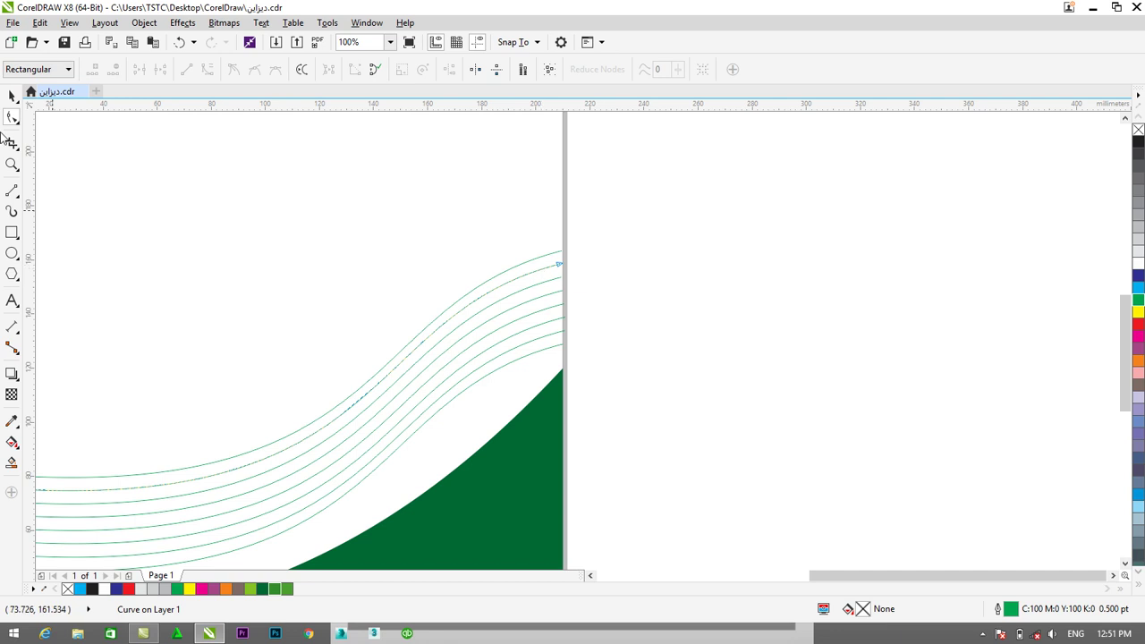
click(12, 95)
key(Right)
key(Right)
key(Right)
key(Right)
key(Right)
key(Right)
key(Right)
key(Right)
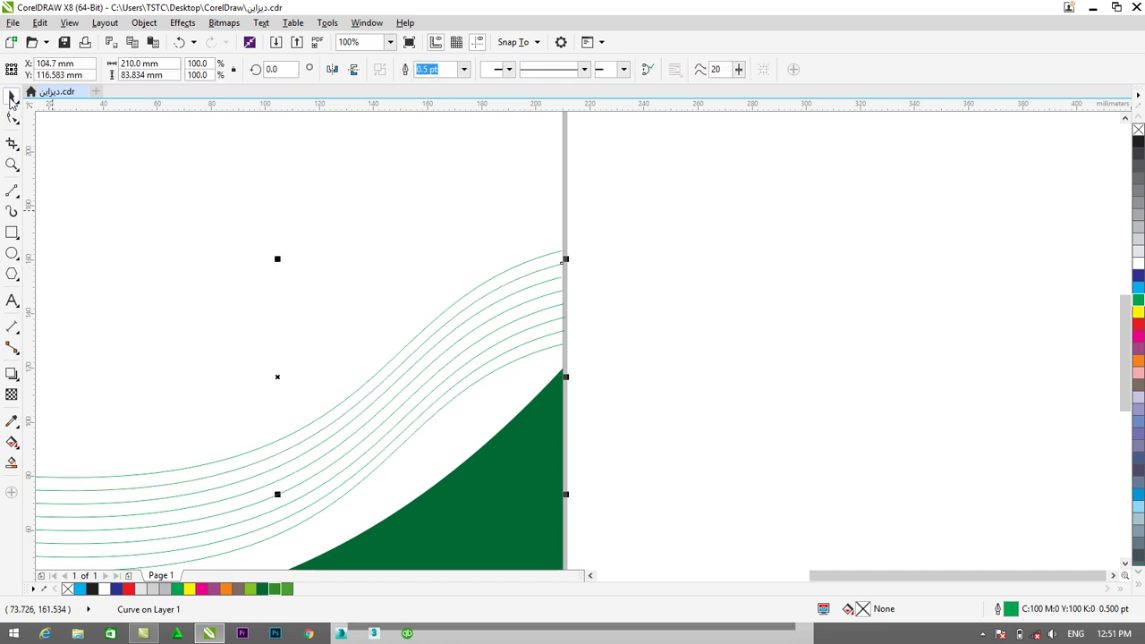
click(642, 396)
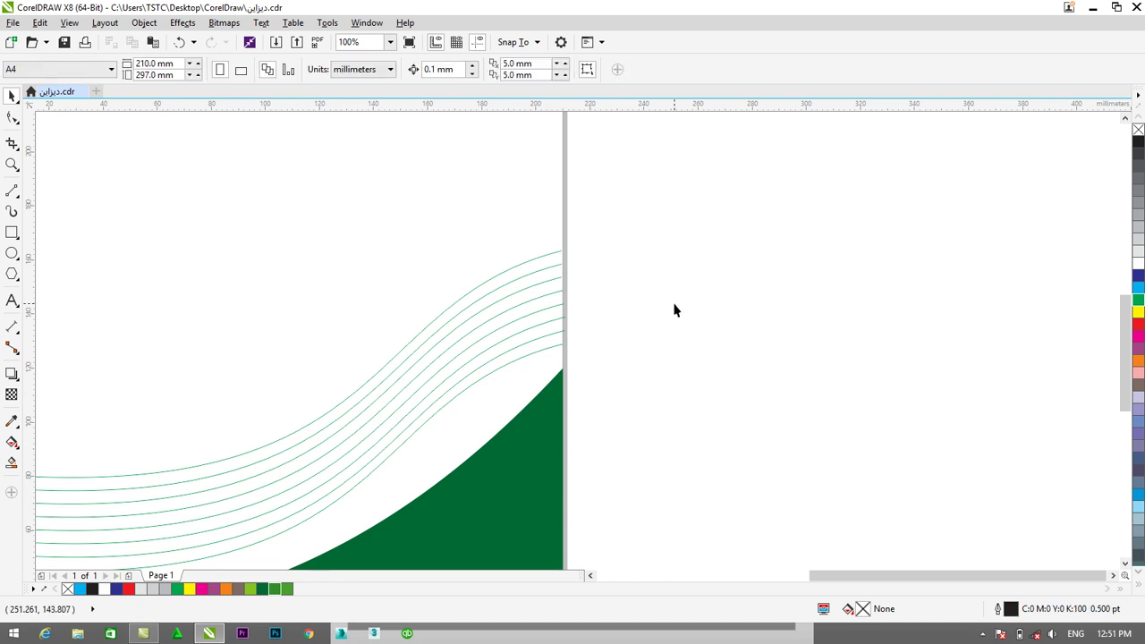
- Reshape the second-lowest wave line by lowering its right end node to just above the lowest line's end at the page edge
scroll(674, 311, up, 1)
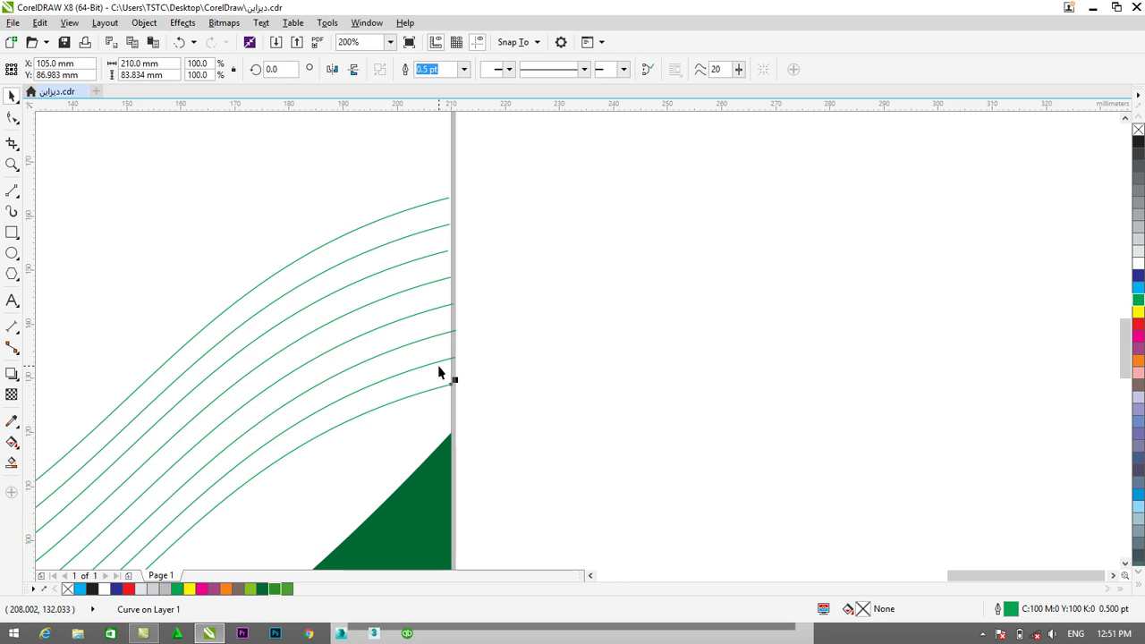
click(12, 117)
drag(456, 359, 454, 378)
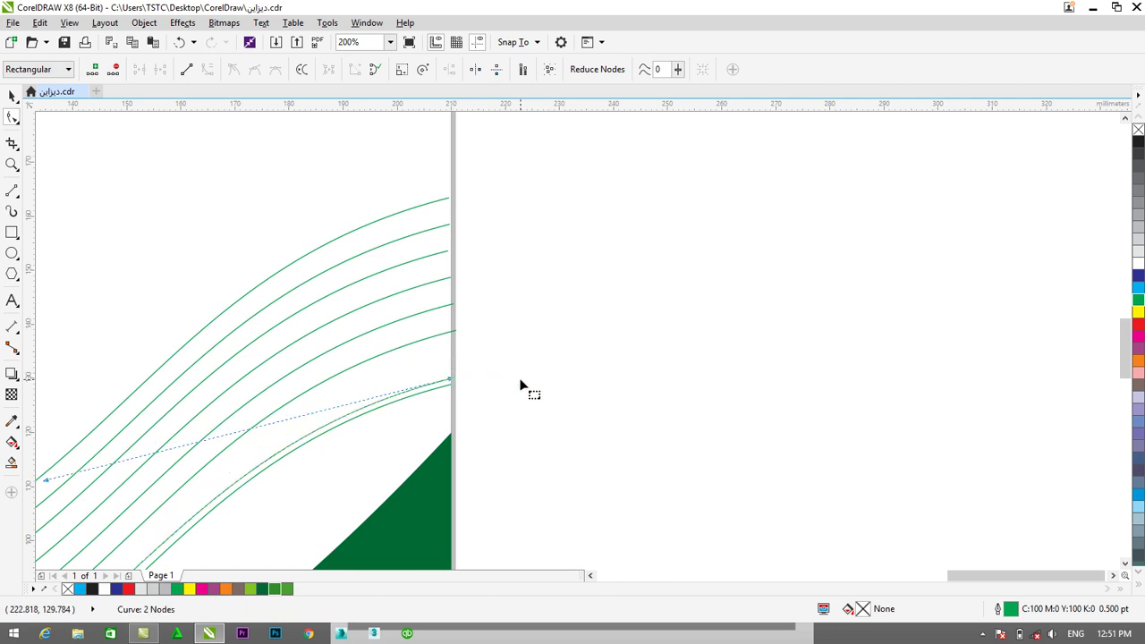
click(12, 96)
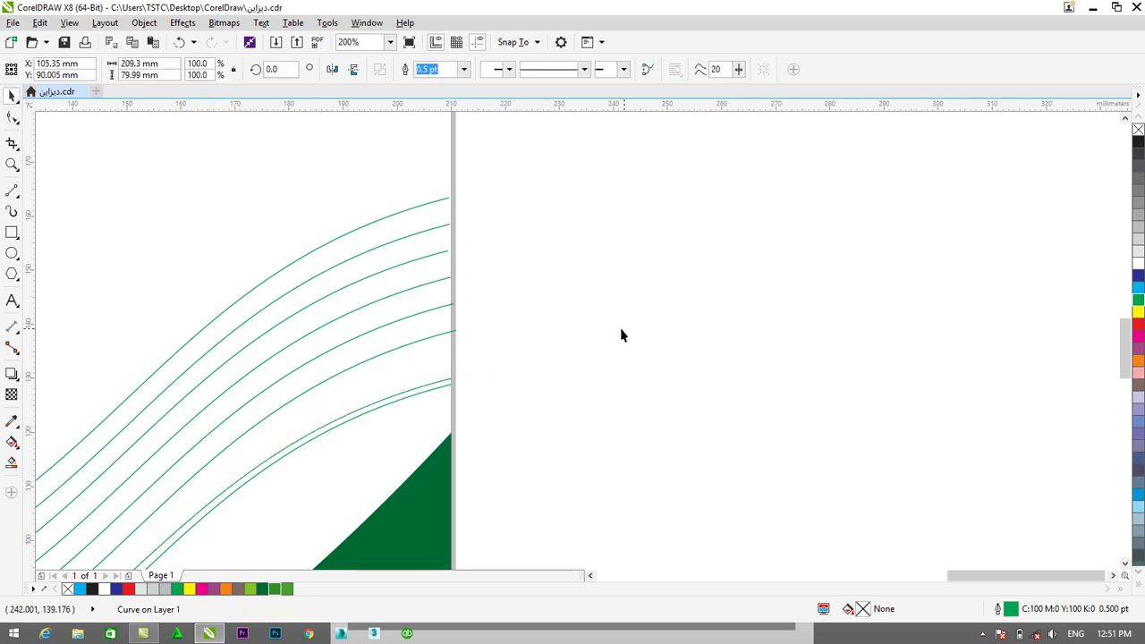
click(620, 327)
- Lower the third-lowest wave line's right end node to just above the second line's end and fine-tune its spacing
click(450, 332)
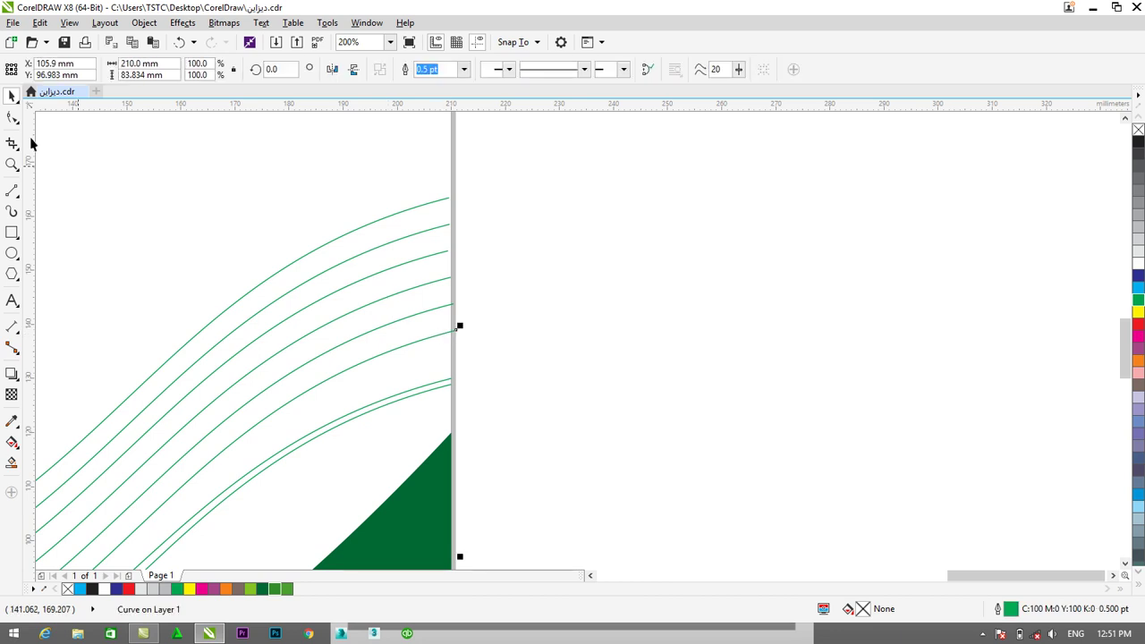
click(11, 117)
drag(454, 335, 450, 369)
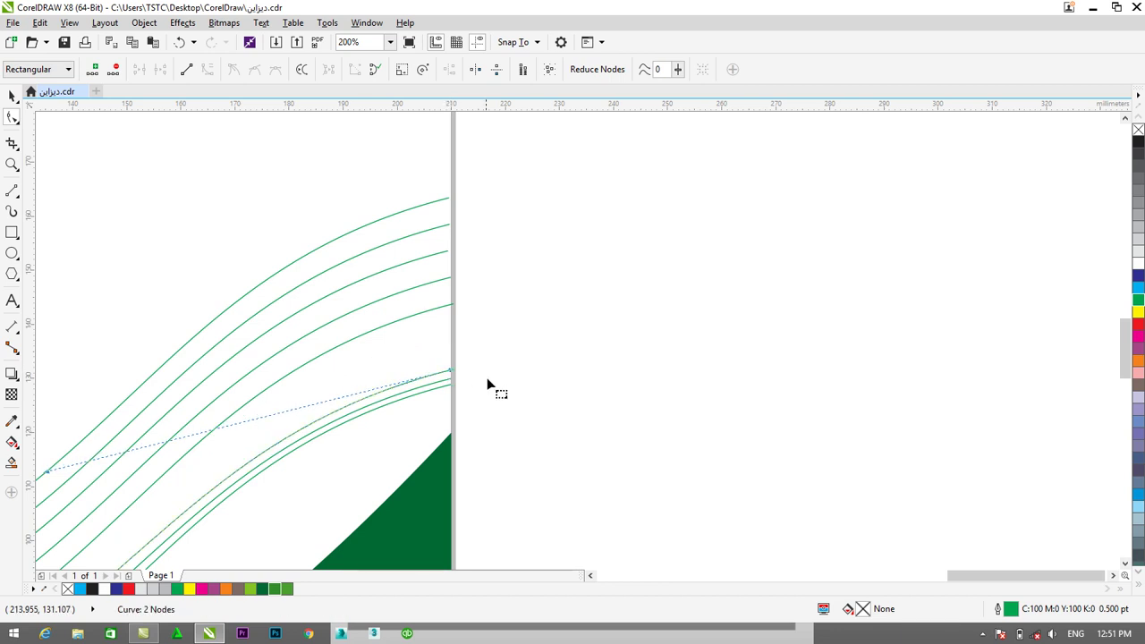
click(464, 376)
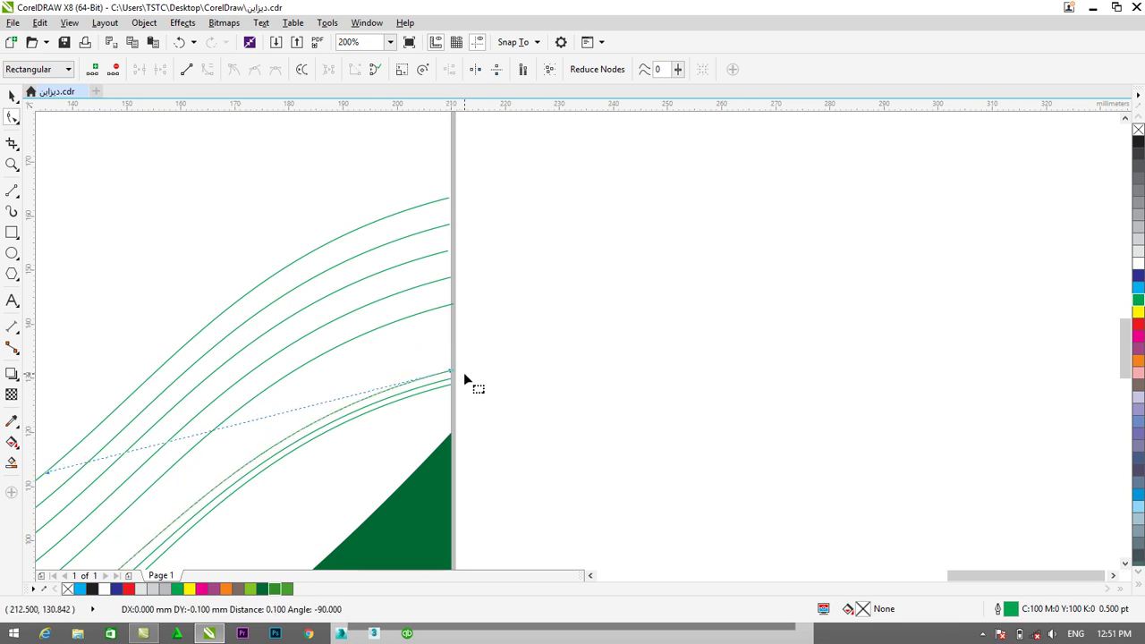
click(465, 376)
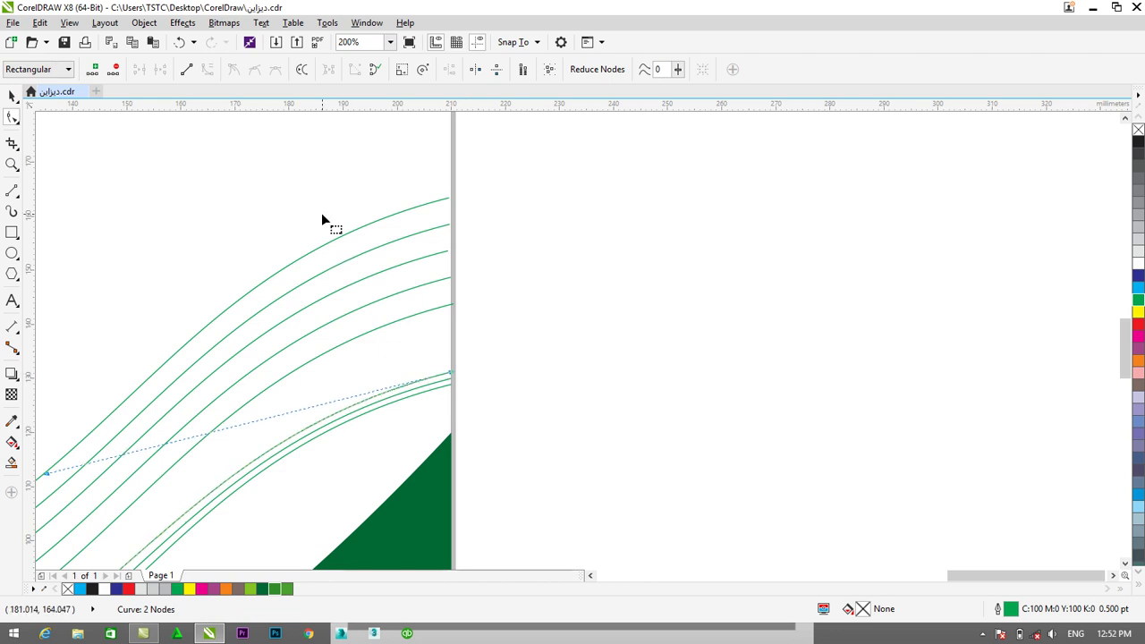
- Lower the right end nodes of the fourth and fifth wave lines from the bottom, continuing the same tight spacing at the page edge
click(405, 319)
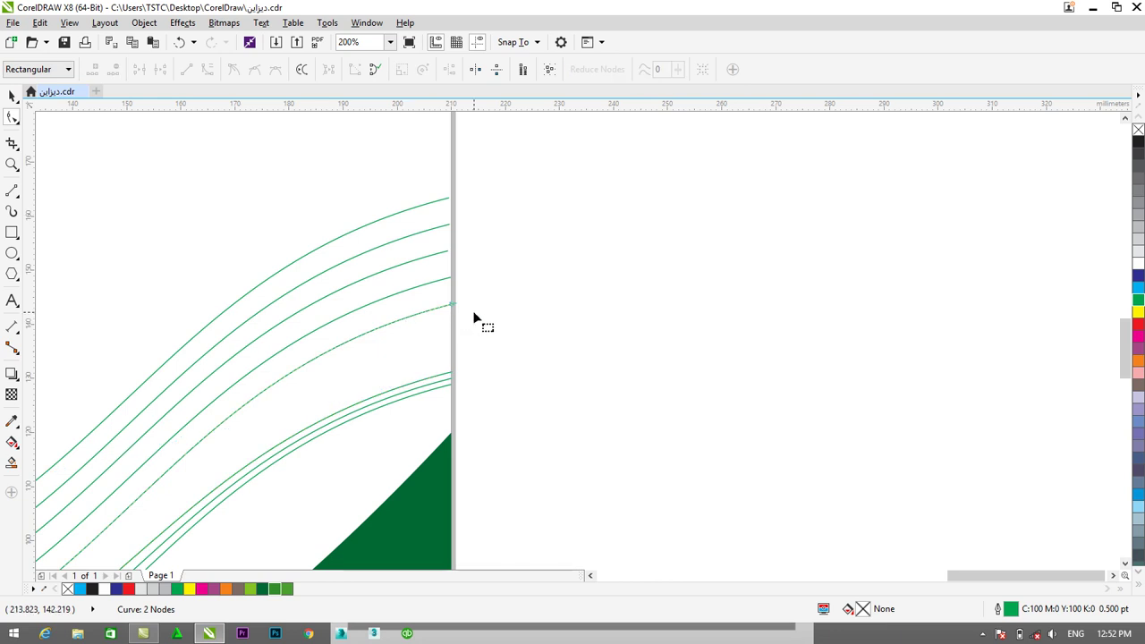
drag(452, 309, 451, 365)
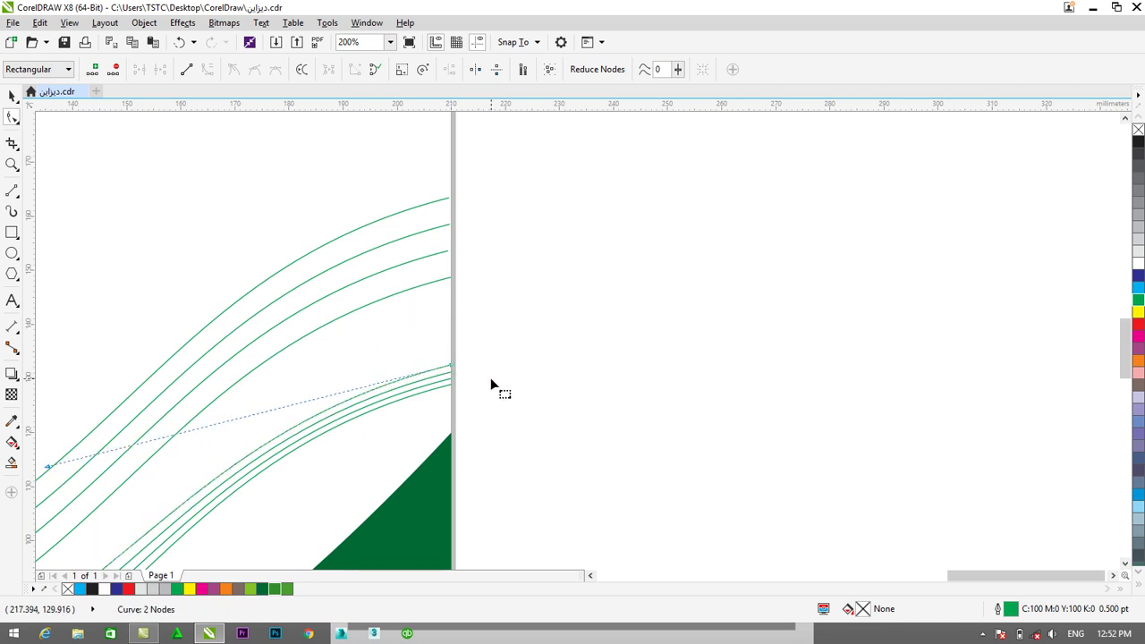
click(451, 279)
drag(448, 279, 450, 363)
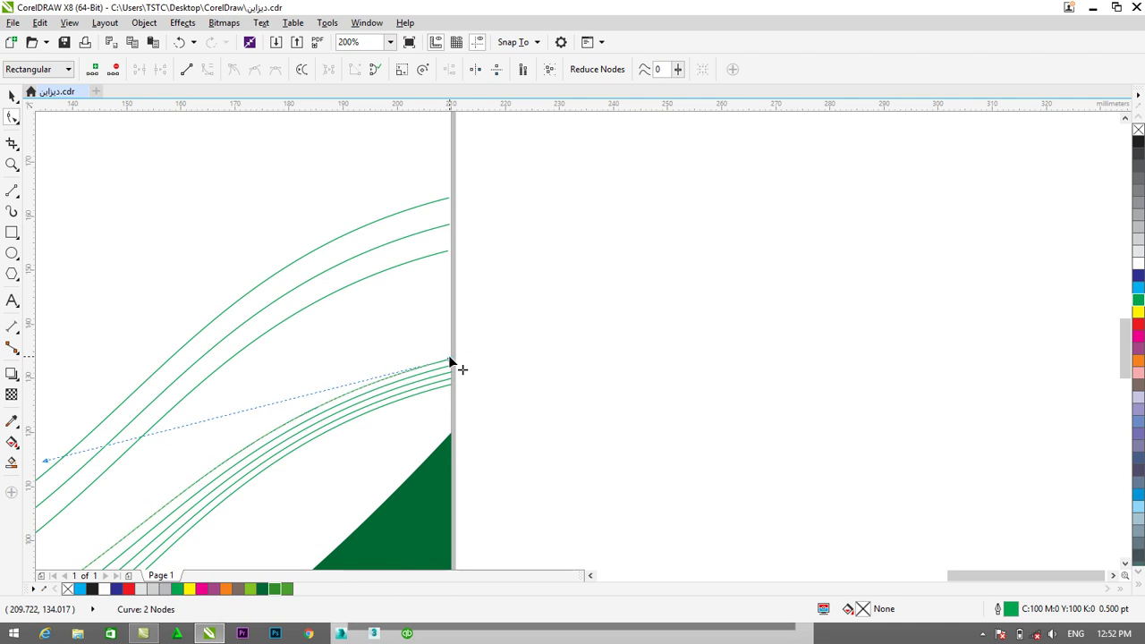
- Lower the right end nodes of the three topmost wave lines so all eight converge in an evenly spaced bundle
click(448, 254)
drag(449, 254, 446, 352)
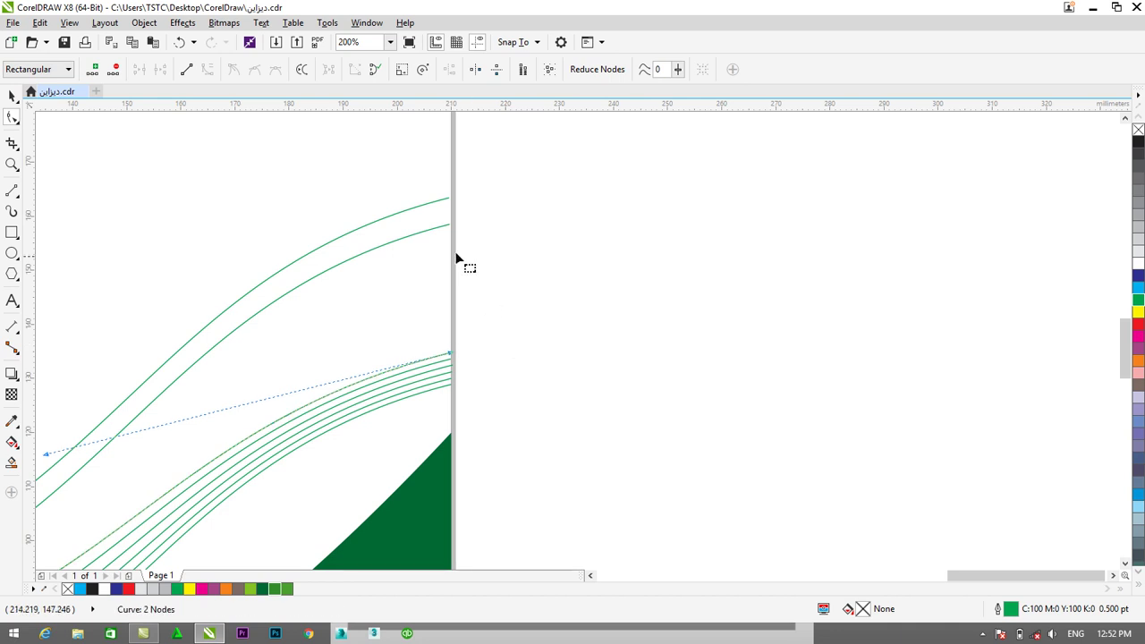
click(451, 226)
drag(447, 225, 450, 345)
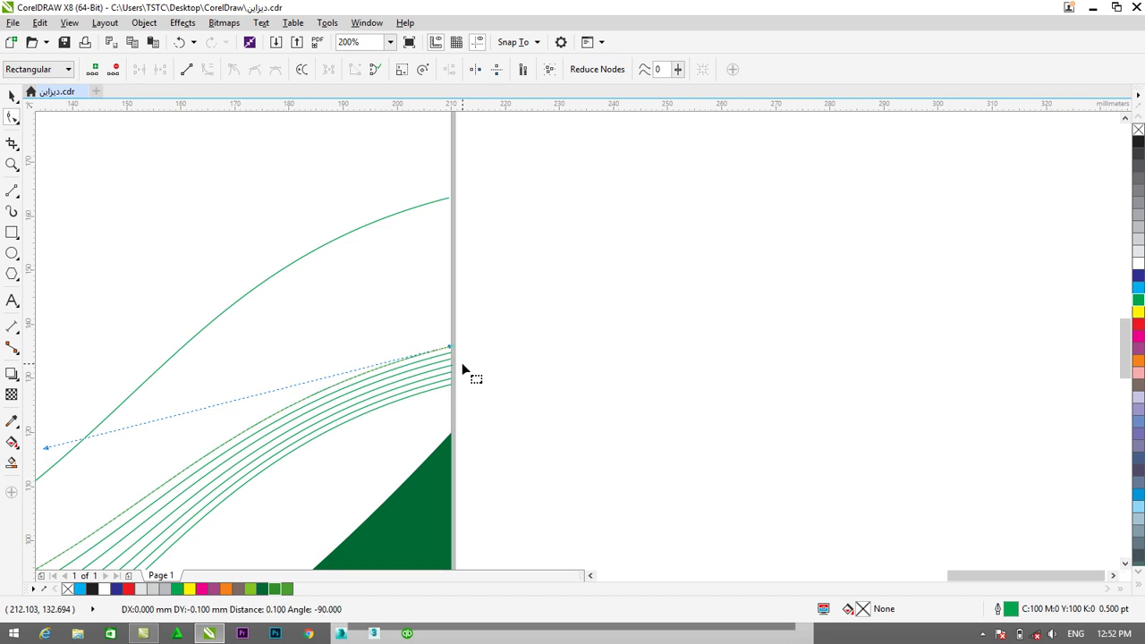
click(447, 197)
drag(447, 196, 450, 341)
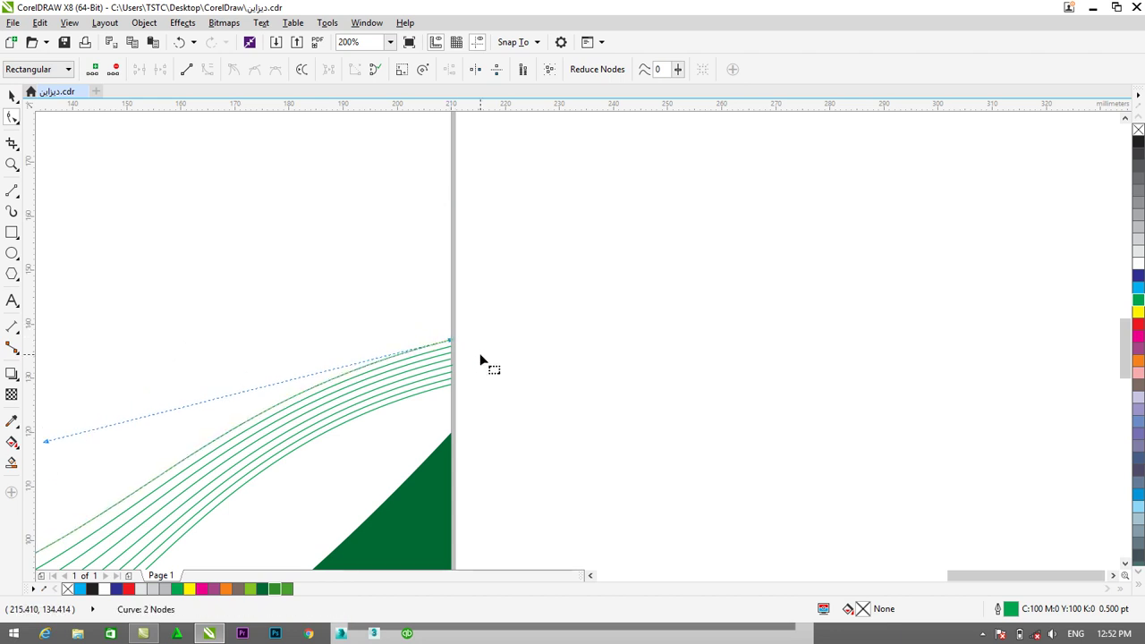
- Align the right end nodes of the fifth and fourth wave lines from the bottom exactly with the page's right edge
scroll(480, 361, up, 1)
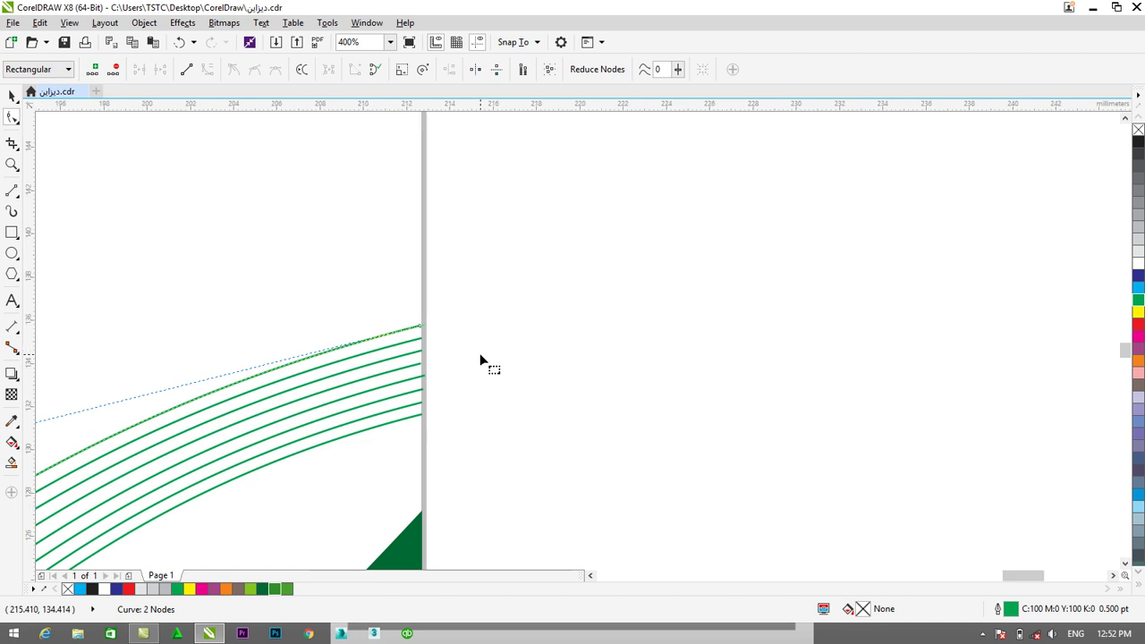
scroll(480, 361, up, 1)
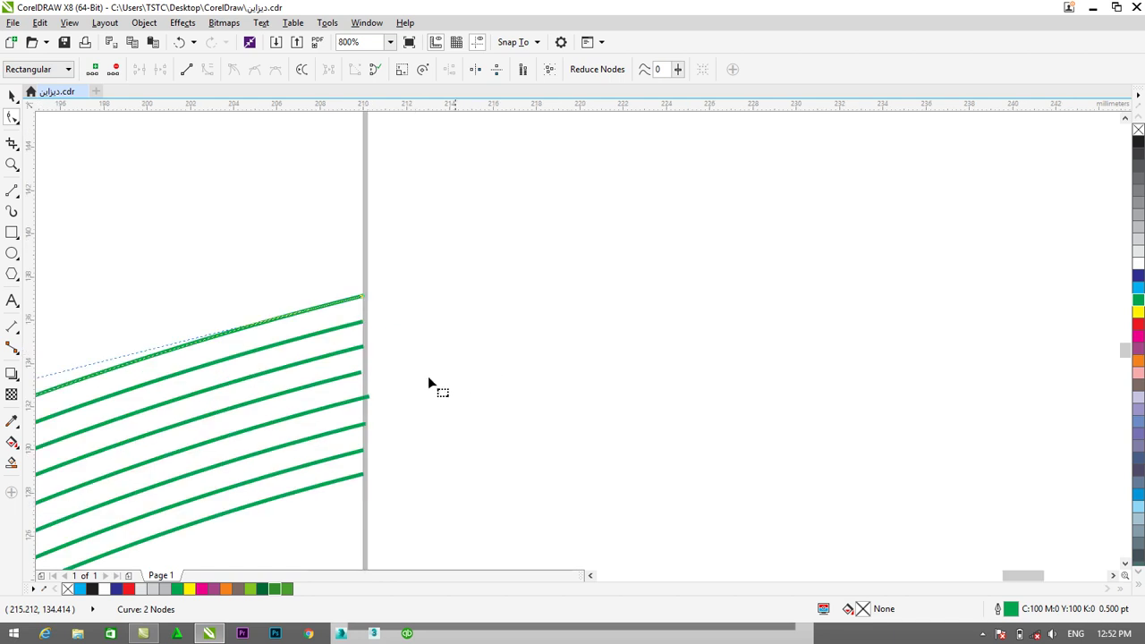
click(361, 374)
drag(361, 373, 366, 380)
key(Right)
key(Right)
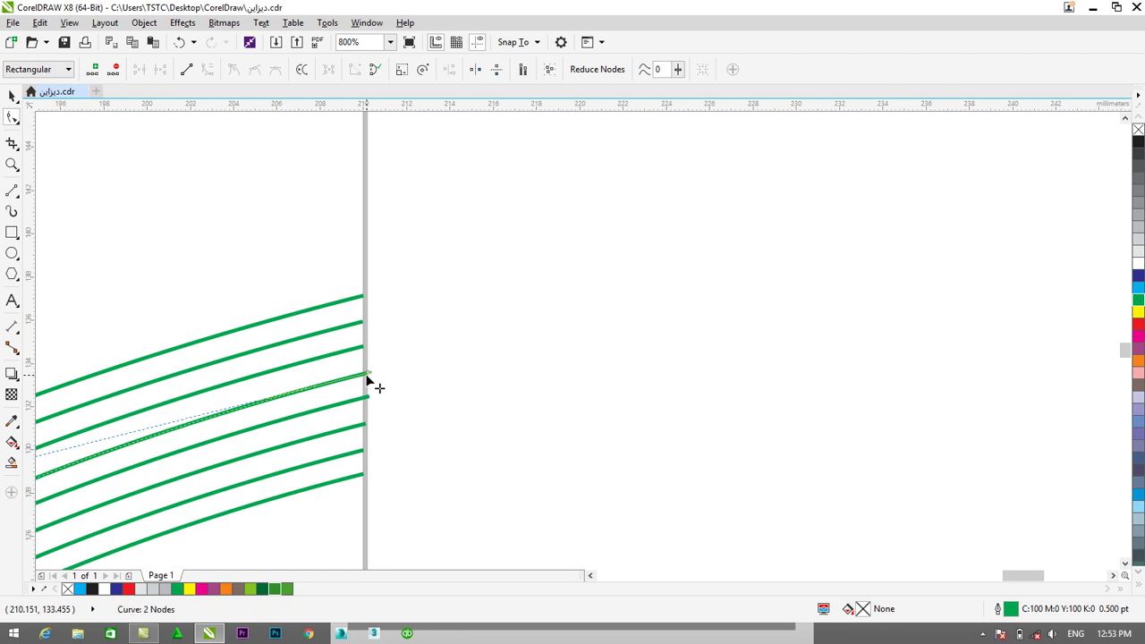
key(Left)
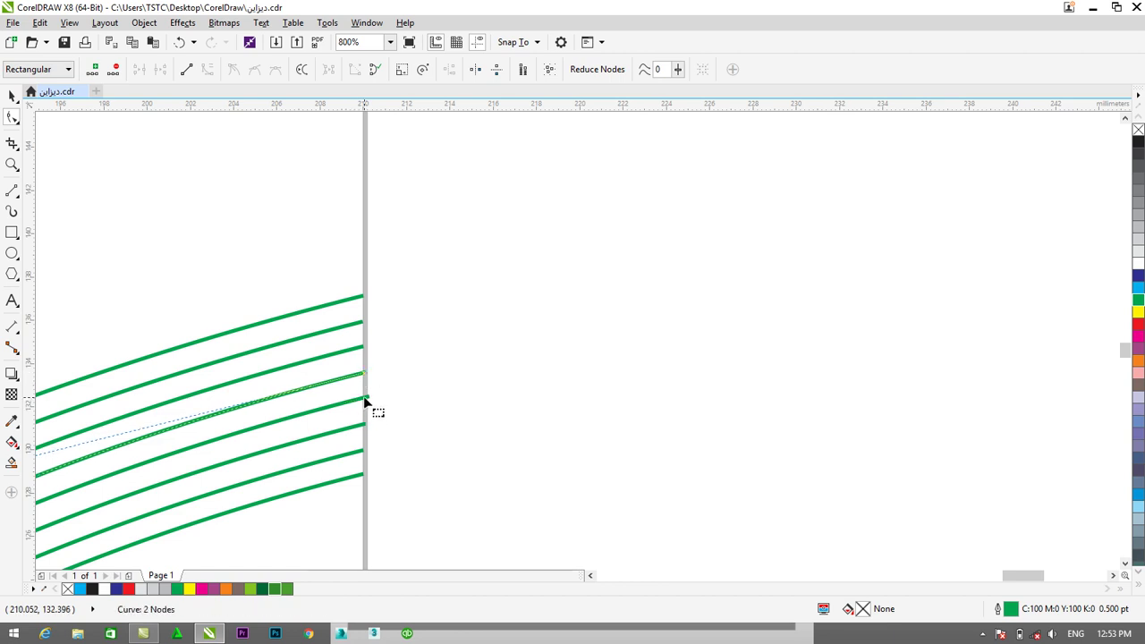
click(365, 401)
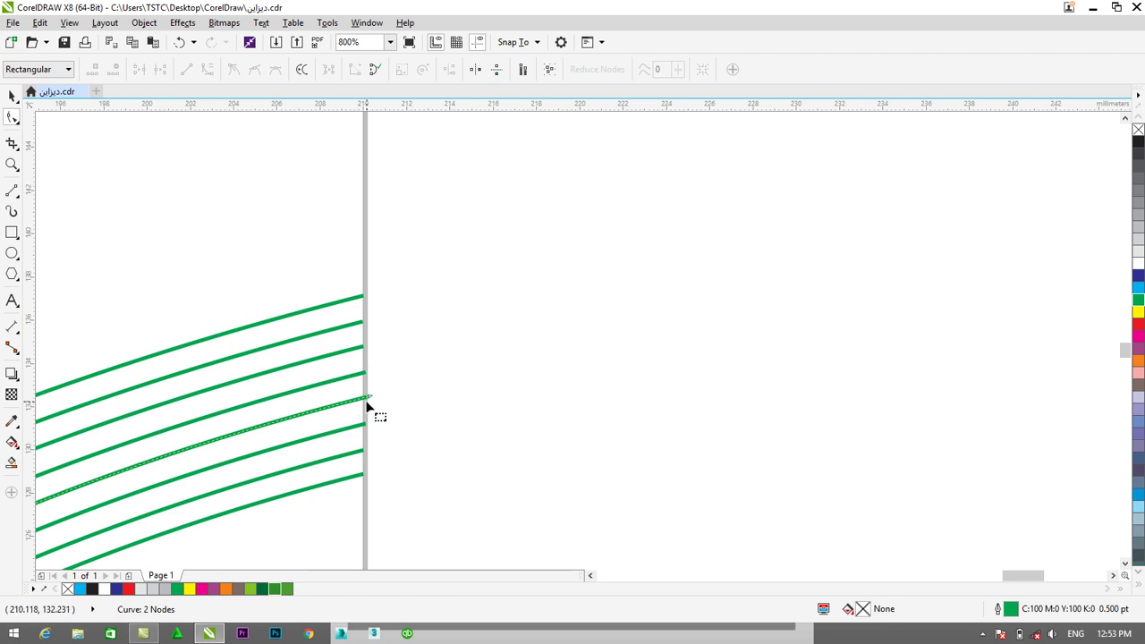
click(368, 399)
drag(367, 399, 365, 398)
- Compare the converging wave lines with the reference design and inspect their left ends at the page edge
scroll(420, 398, down, 3)
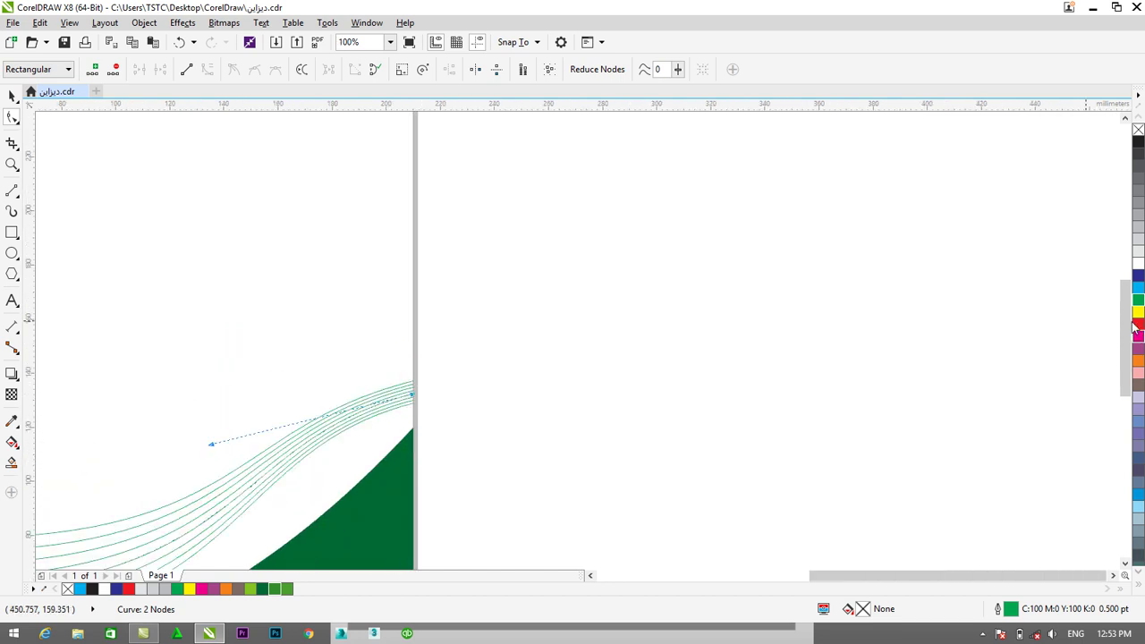
drag(1128, 321, 1130, 356)
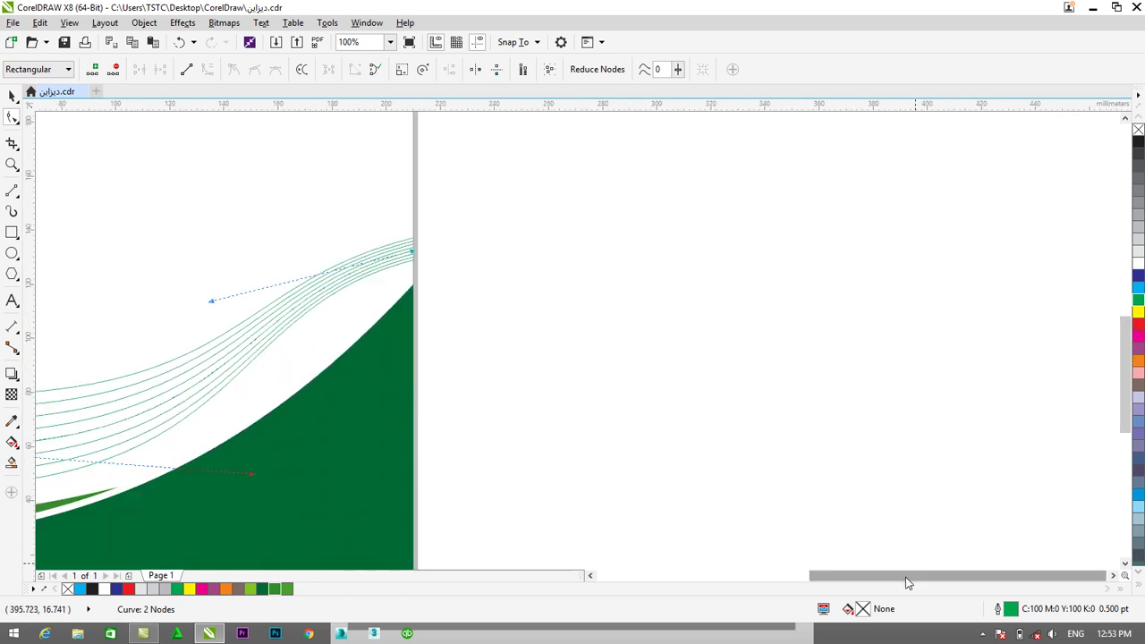
drag(907, 582, 877, 584)
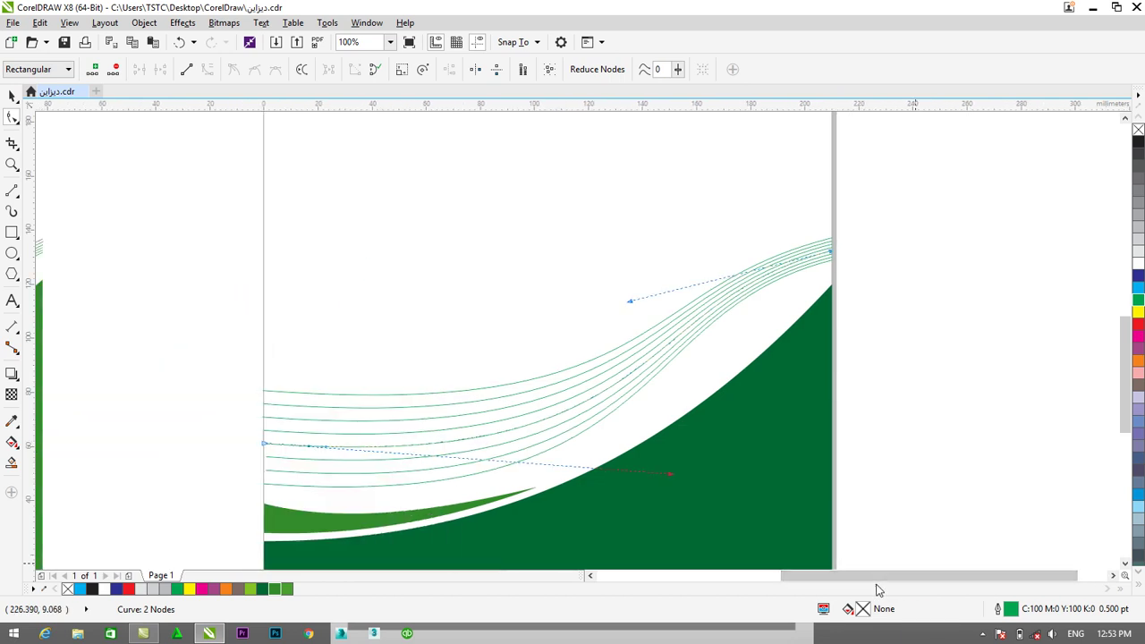
key(F3)
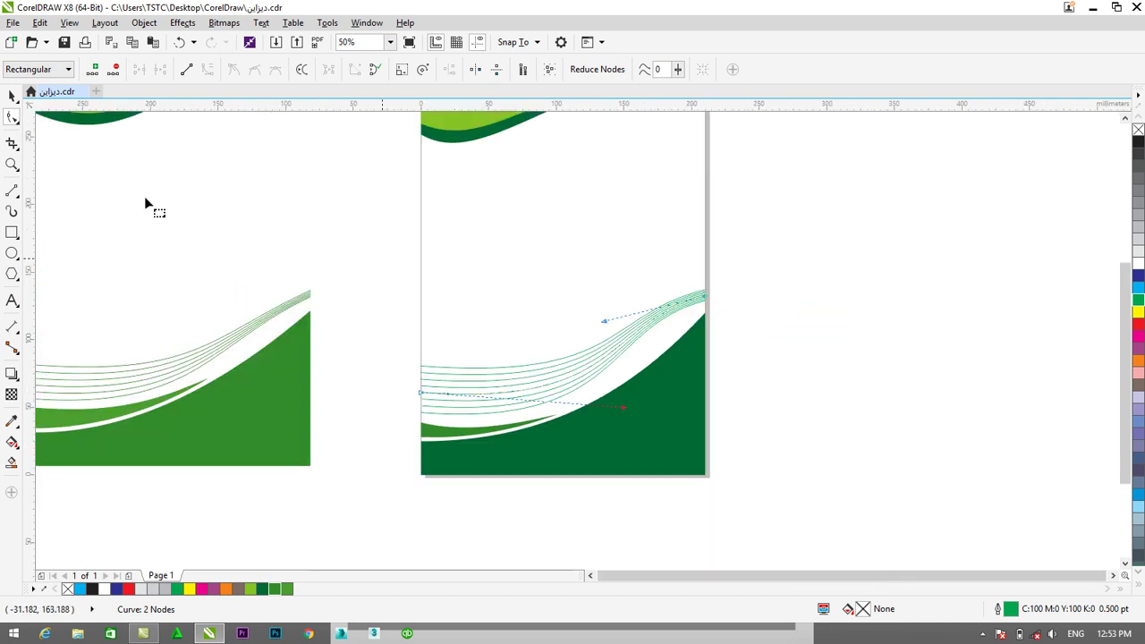
click(13, 96)
click(787, 342)
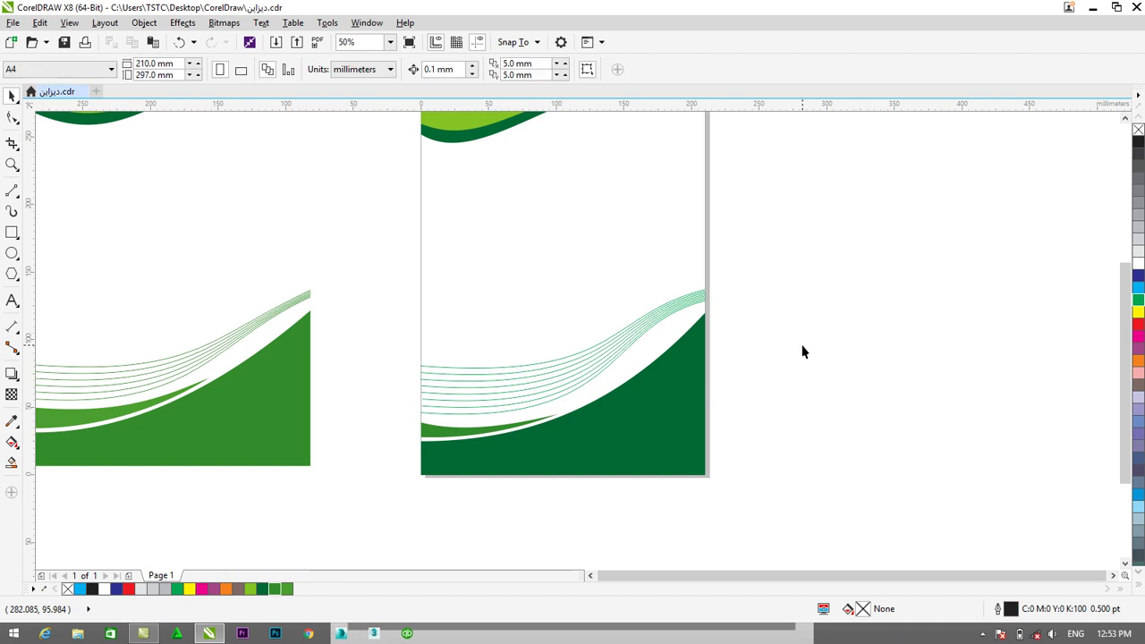
drag(1120, 386, 1121, 391)
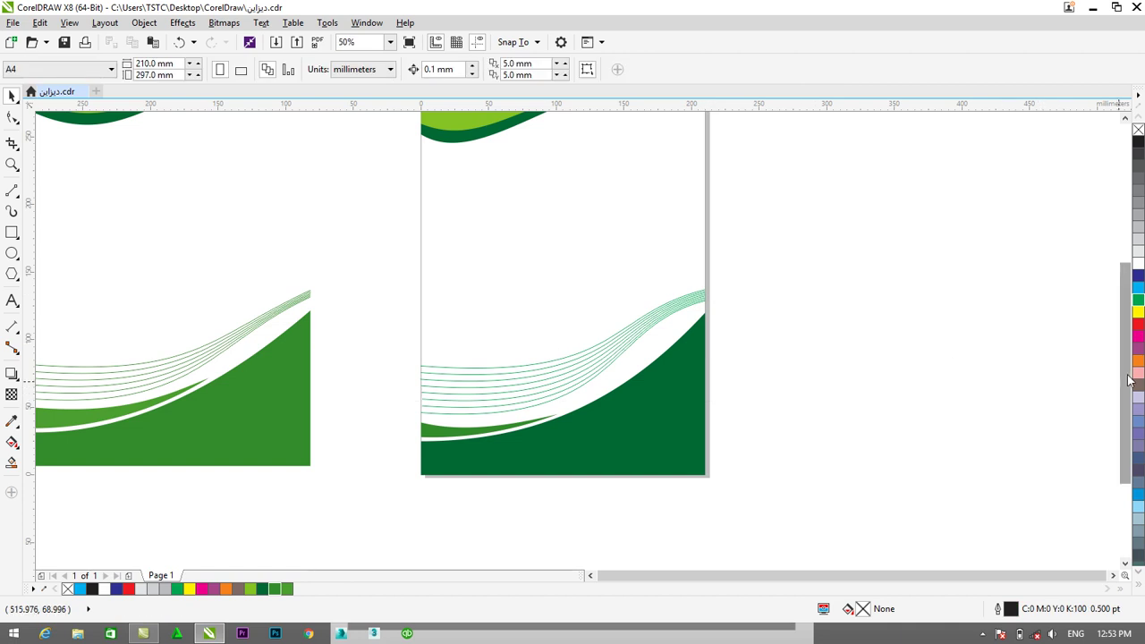
drag(388, 343, 475, 414)
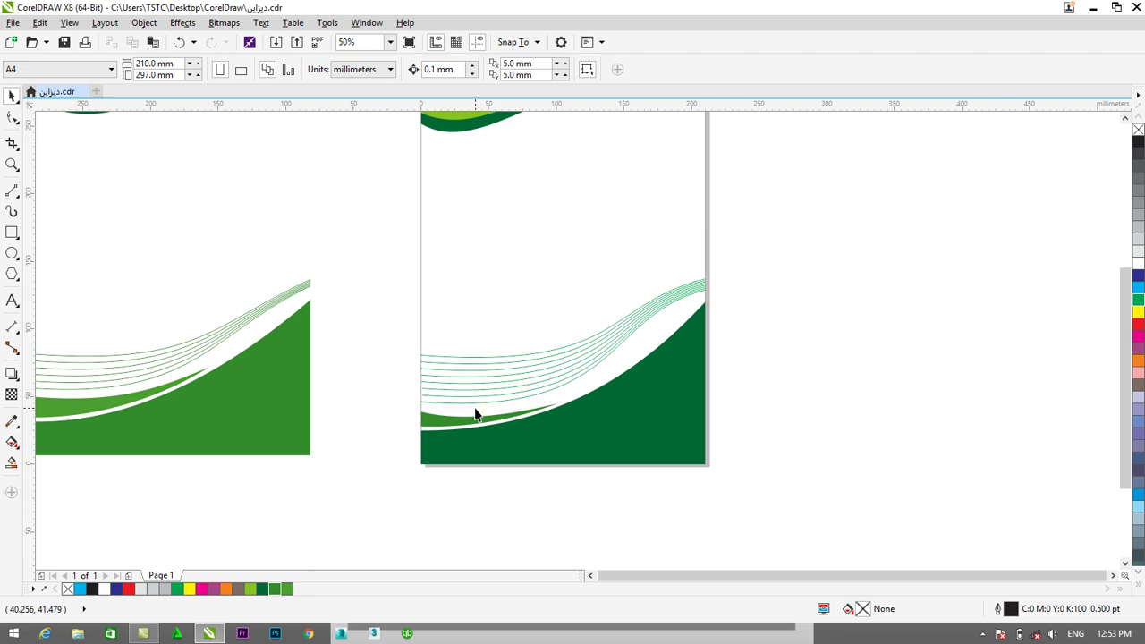
scroll(475, 414, up, 2)
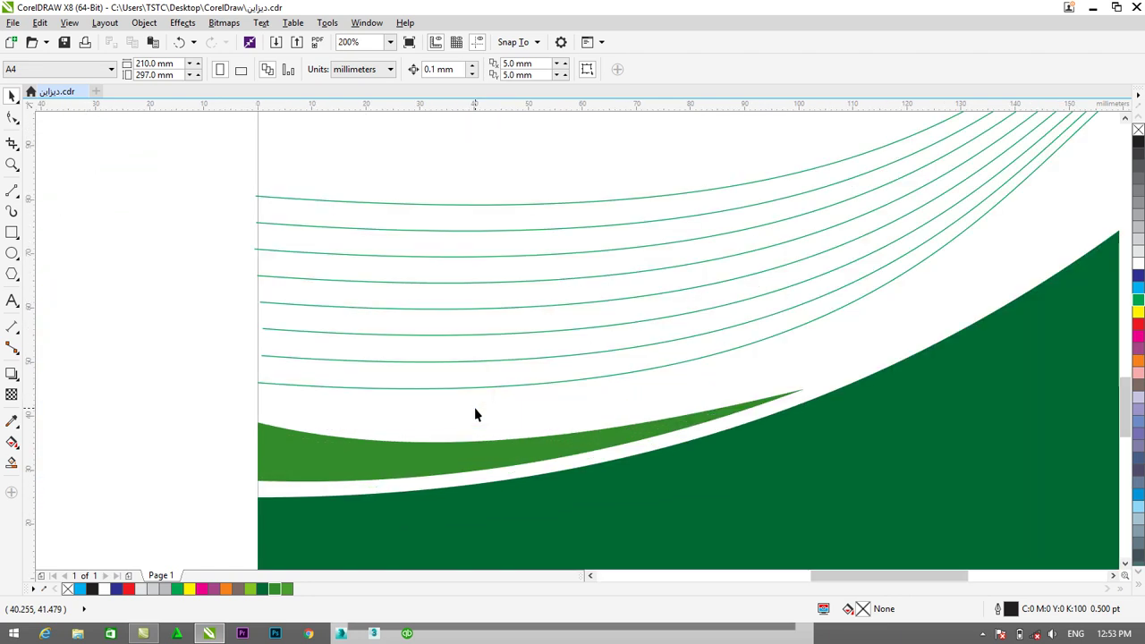
- Try to scale the fourth wave line from the bottom down slightly at its left end
click(285, 303)
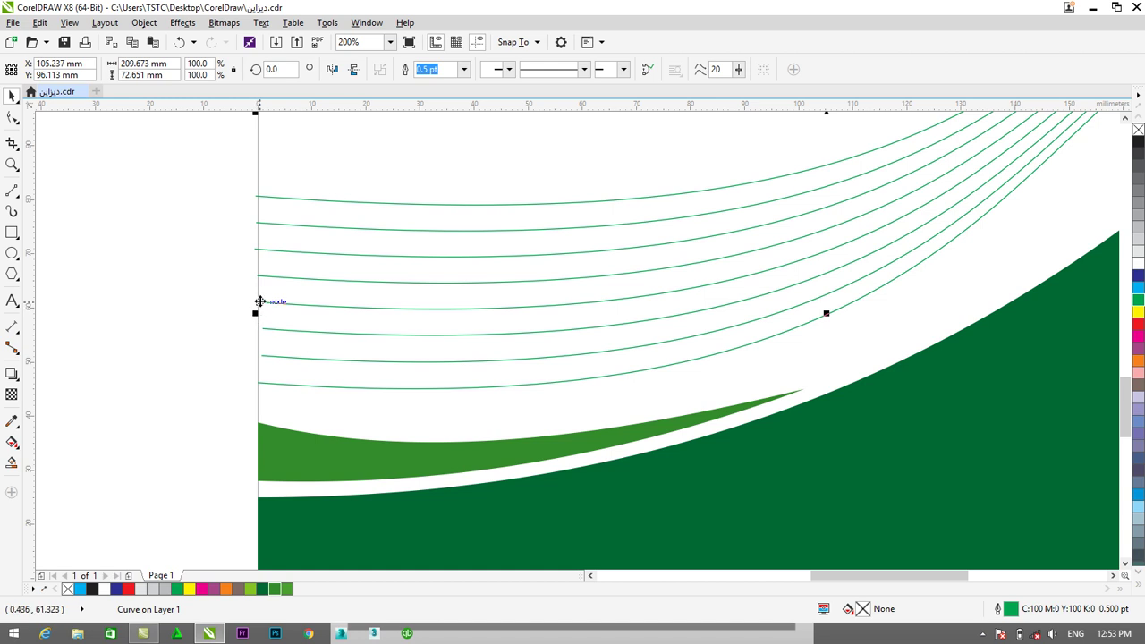
drag(255, 312, 255, 329)
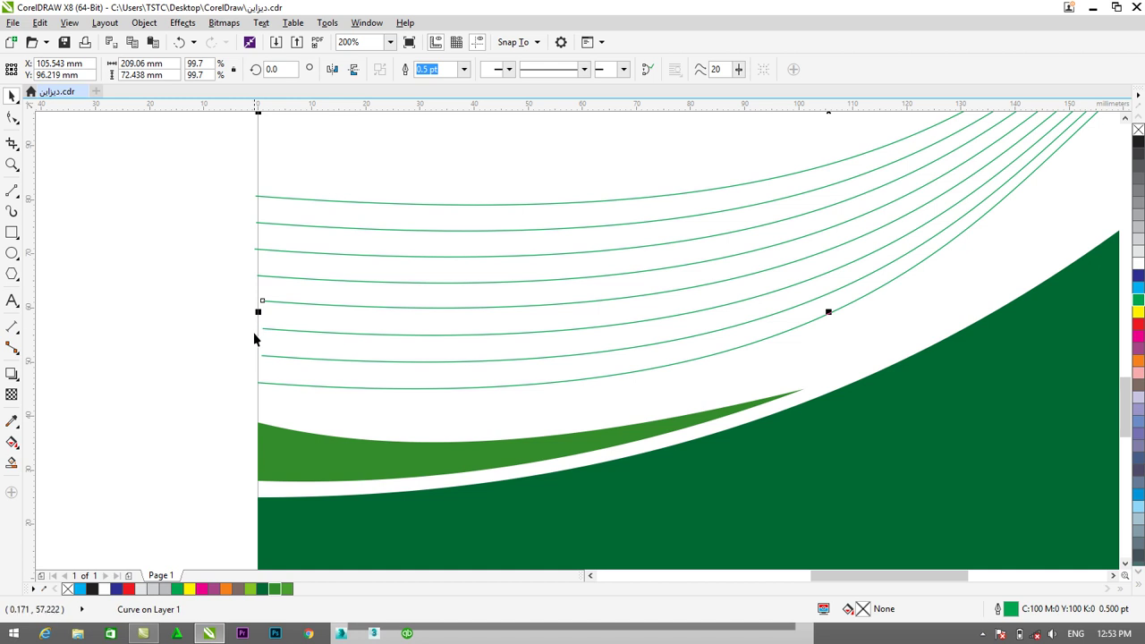
key(ctrl+z)
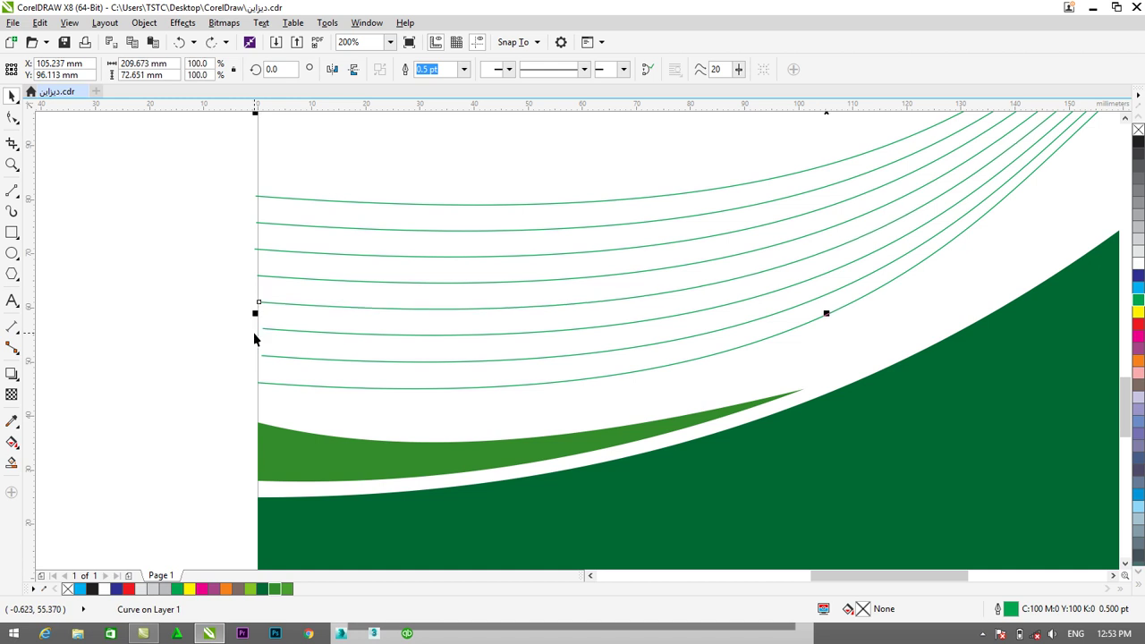
- Adjust the widths of the third wave lines from the top and bottom so their left ends meet the page's left edge
click(261, 251)
click(260, 250)
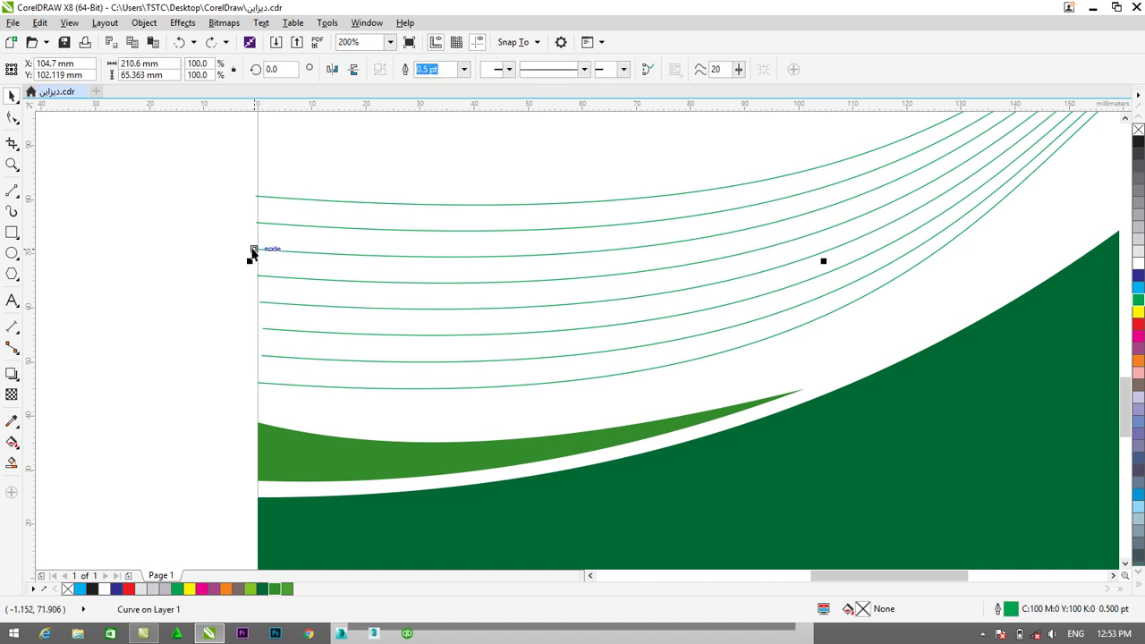
scroll(252, 251, down, 1)
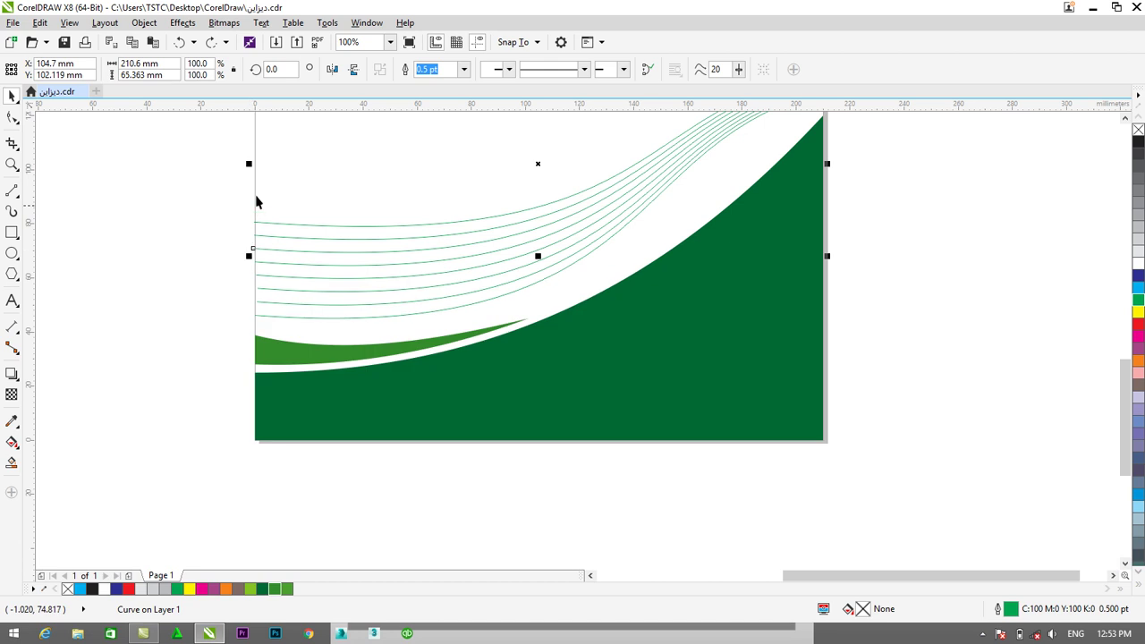
drag(251, 163, 254, 166)
click(213, 212)
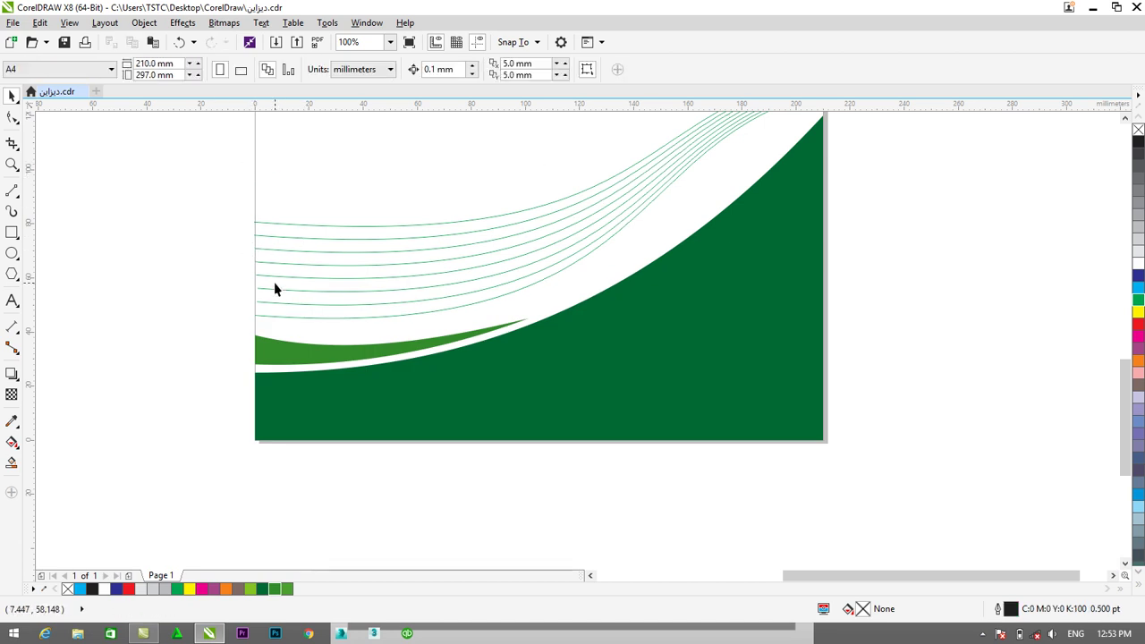
click(273, 288)
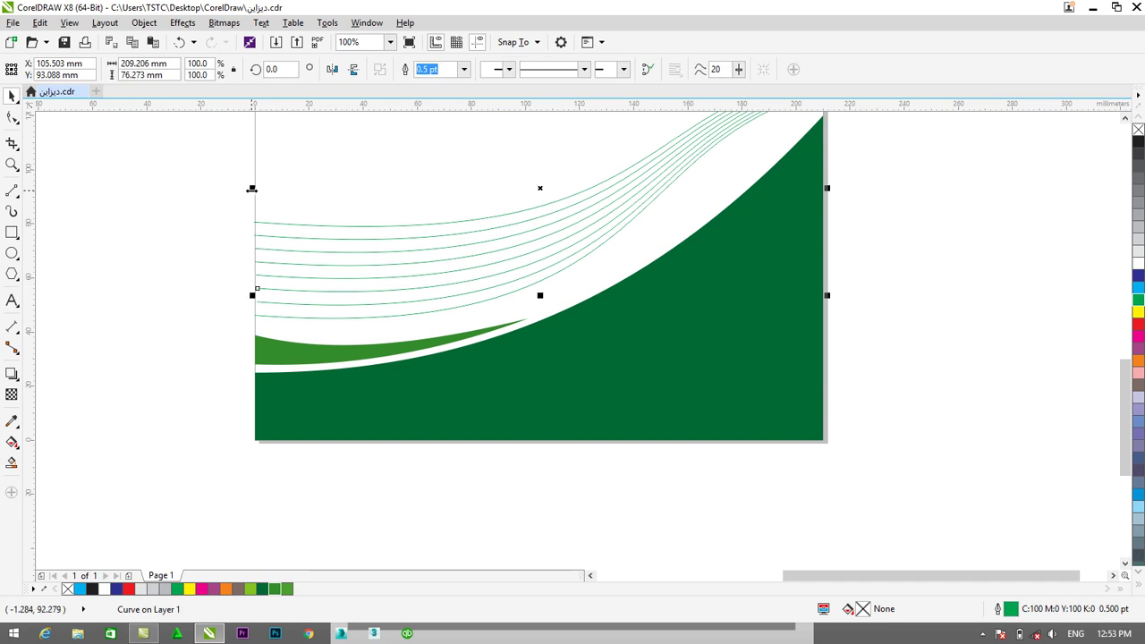
drag(251, 188, 251, 189)
click(142, 284)
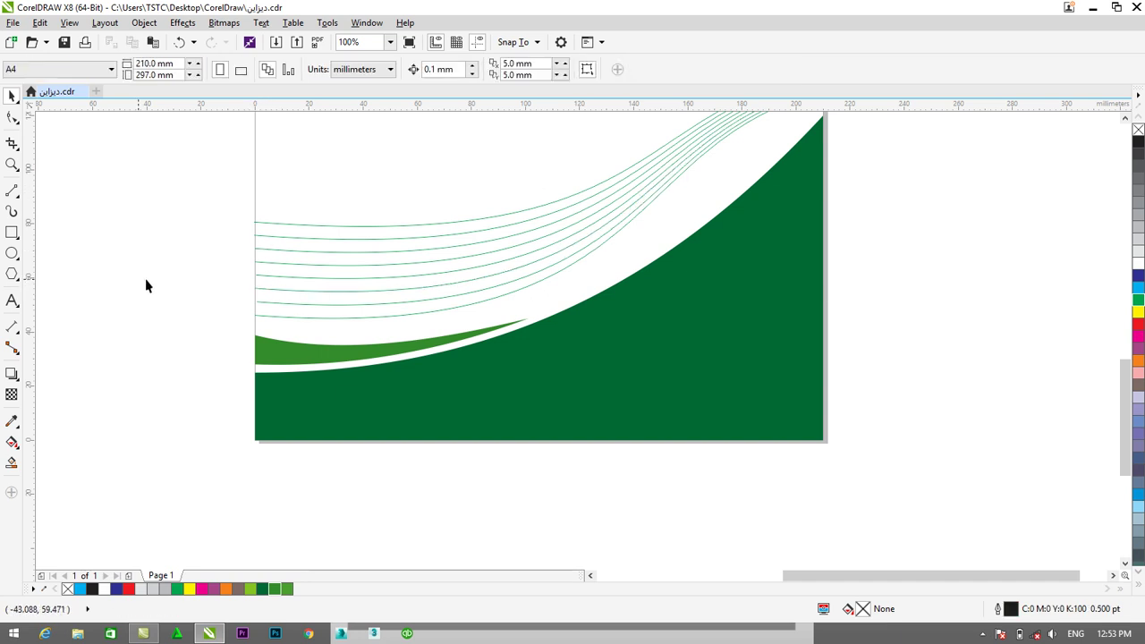
- Align the left ends of the second wave line from the bottom and the topmost wave line with the page's left edge
click(271, 305)
drag(251, 198, 252, 197)
click(159, 274)
click(277, 228)
drag(251, 147, 252, 147)
click(187, 208)
- Align the left ends of the second wave line from the top and the fourth from the bottom with the page edge
click(278, 238)
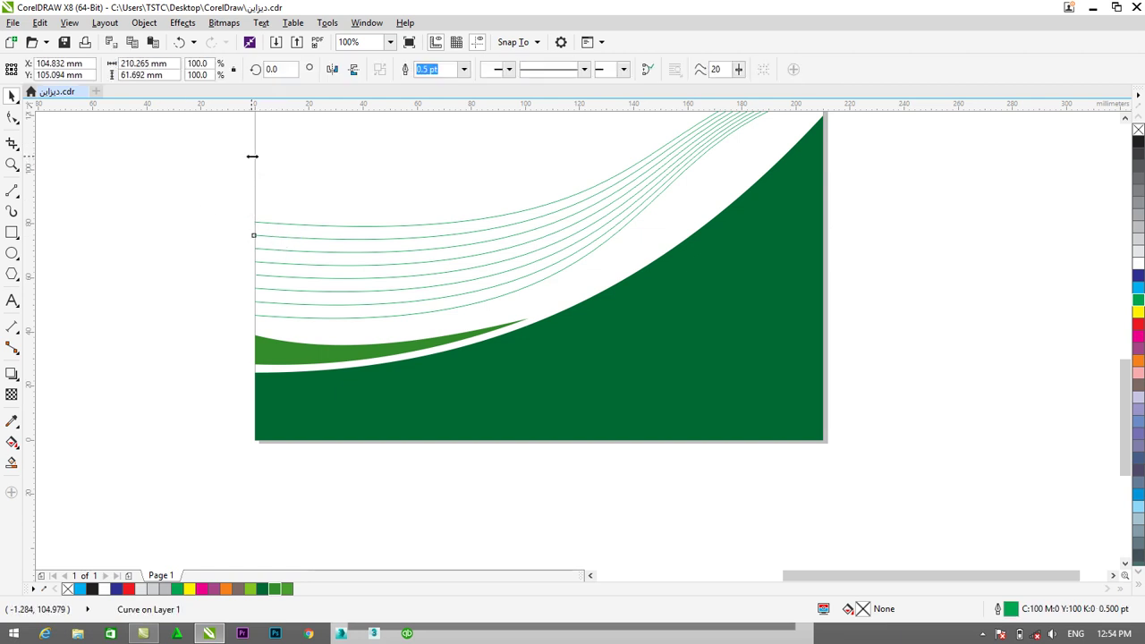
click(194, 199)
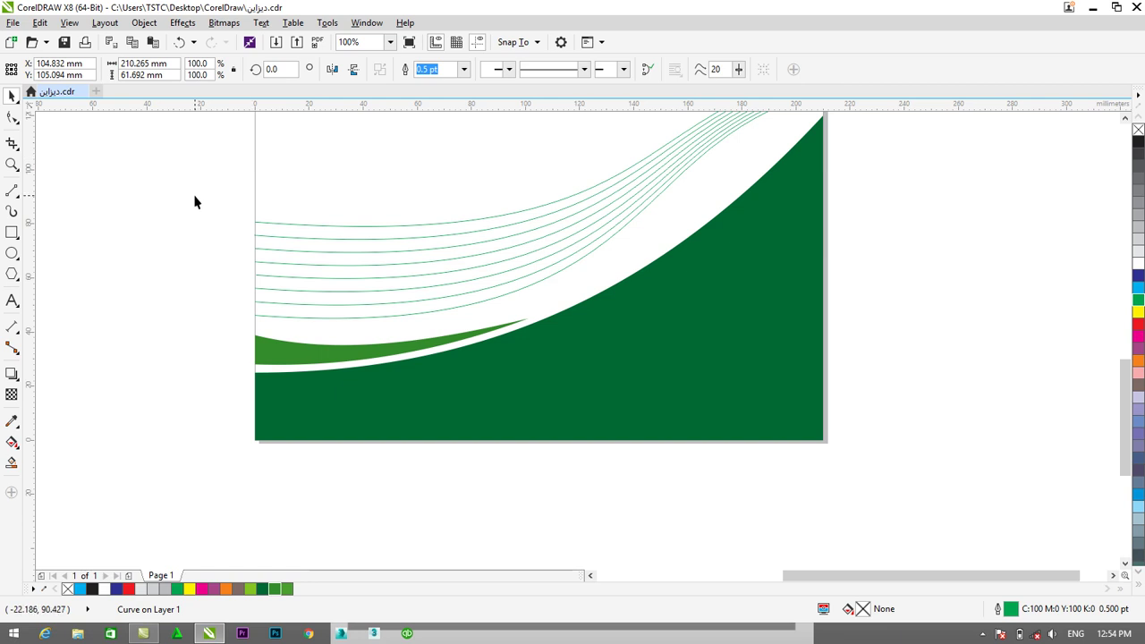
click(272, 275)
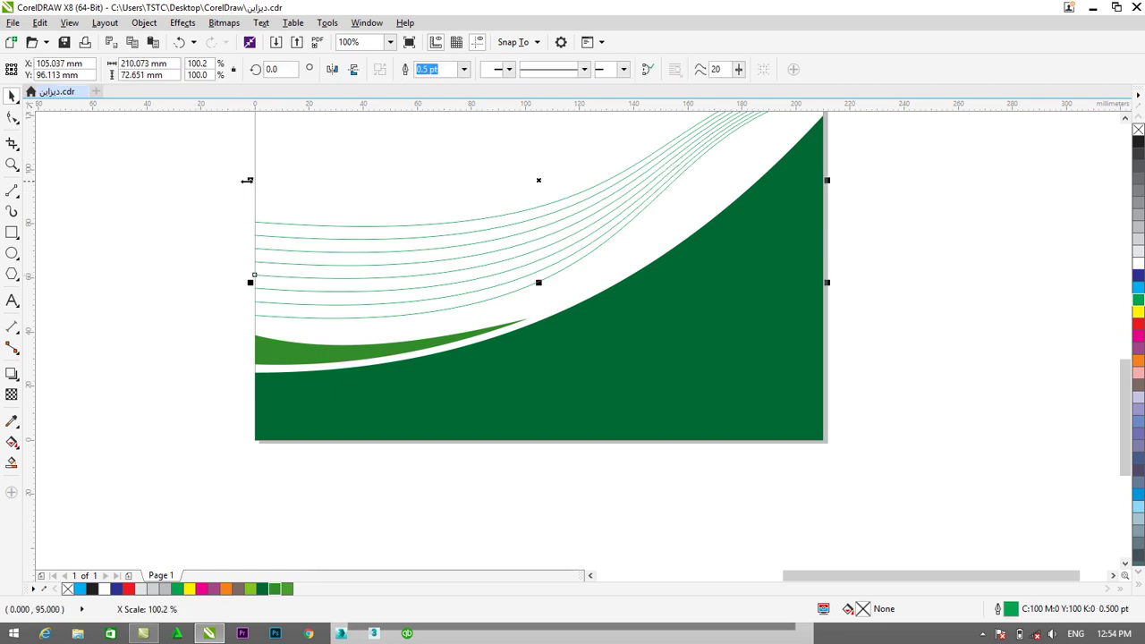
click(191, 252)
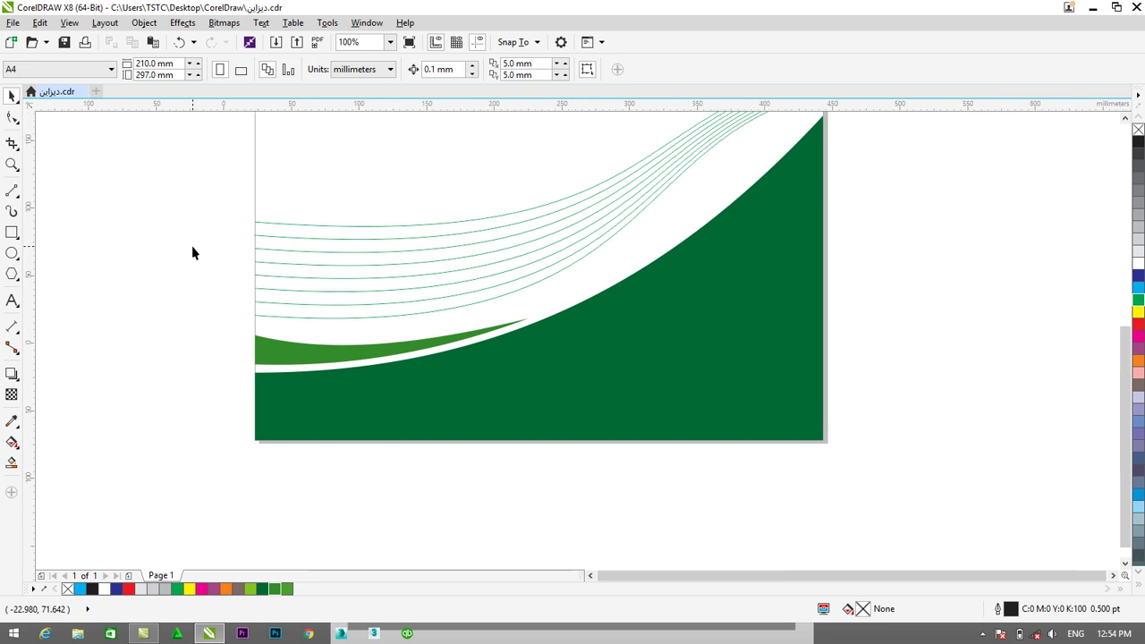
- Recolour the large dark green footer wave on the A4 page with a cyan fill
scroll(191, 252, down, 1)
scroll(191, 252, down, 1)
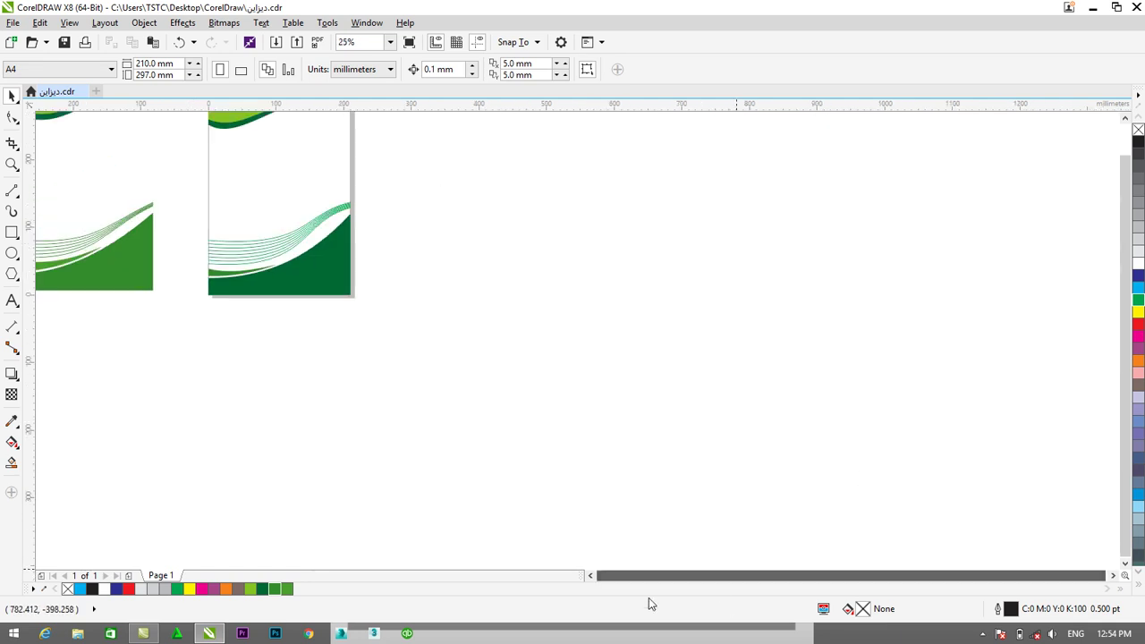
click(592, 576)
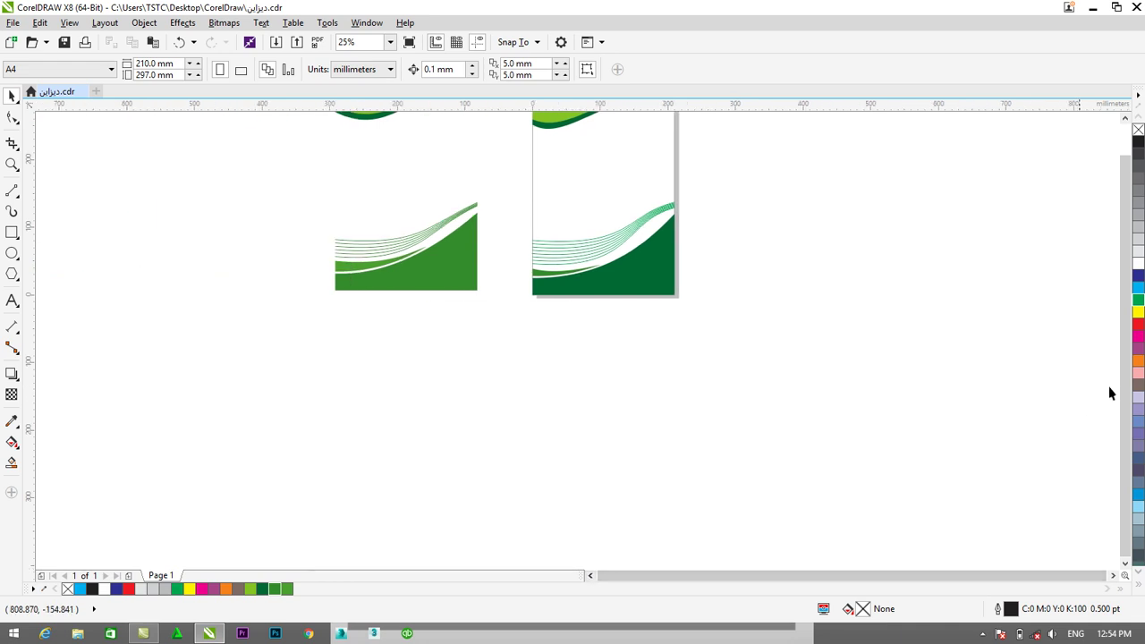
drag(1129, 398, 1112, 310)
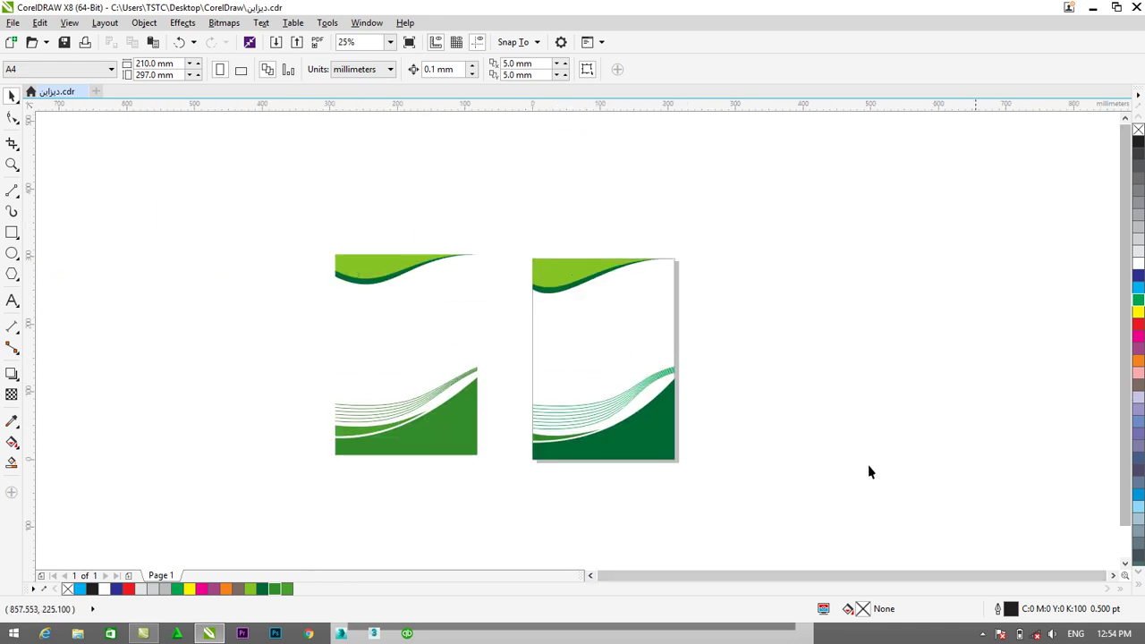
click(1114, 575)
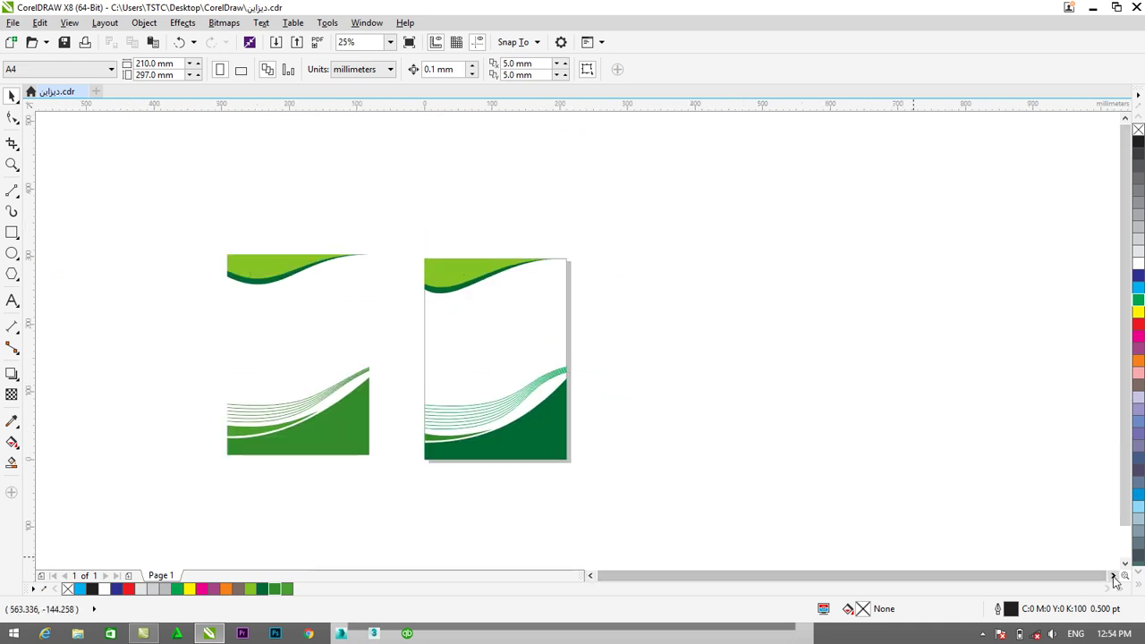
click(546, 439)
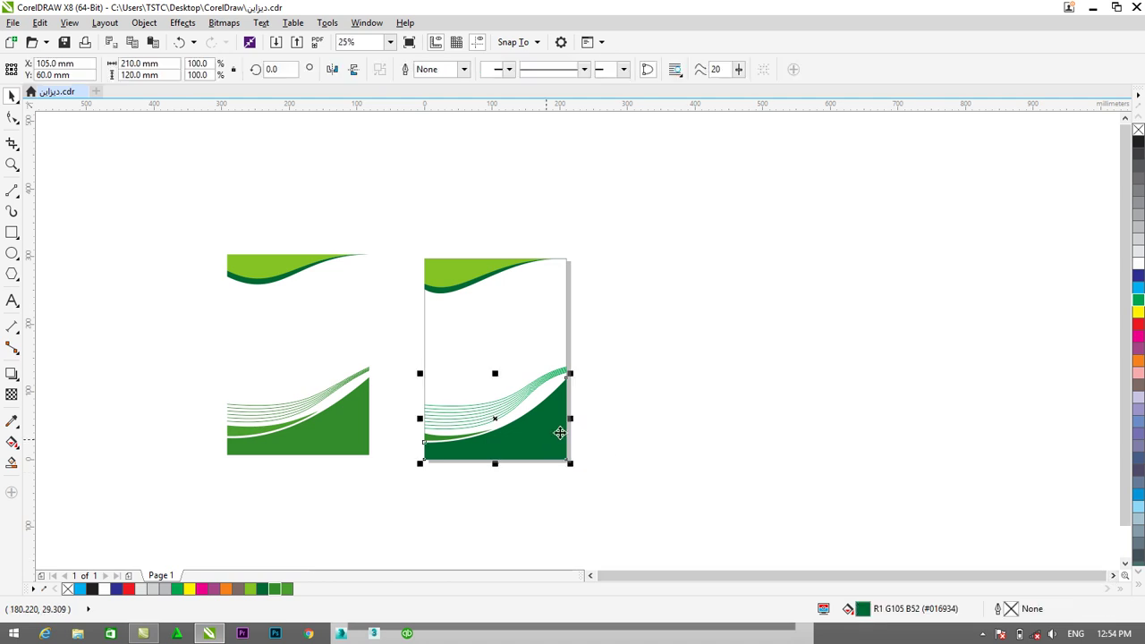
click(1139, 288)
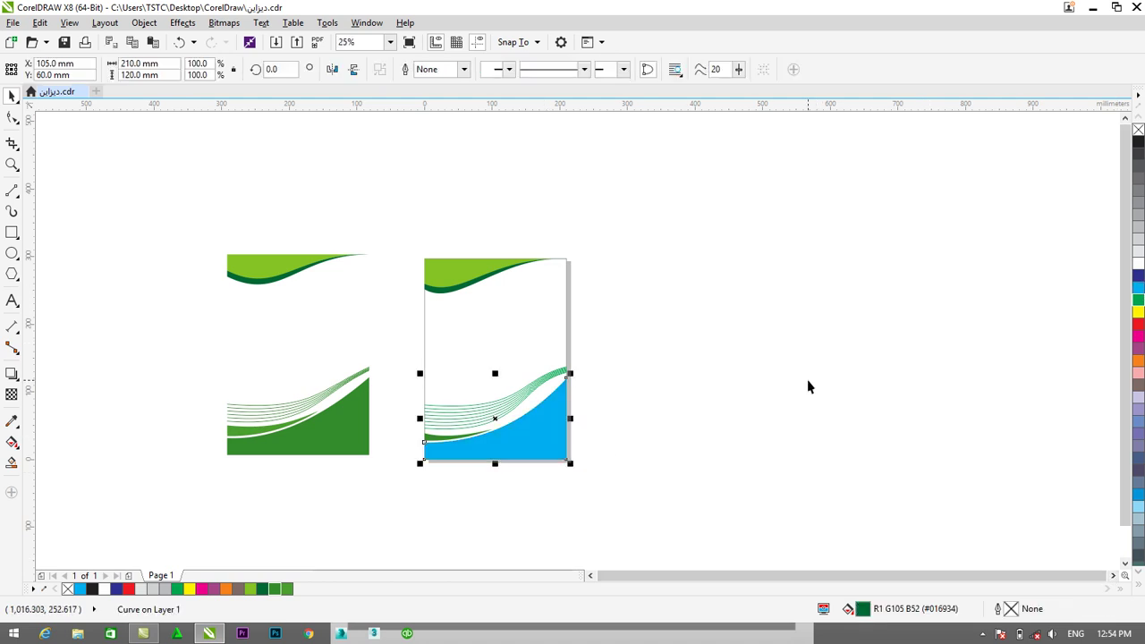
click(807, 383)
- Fill the page's light green header wave and the small green footer accent with the same cyan
click(462, 281)
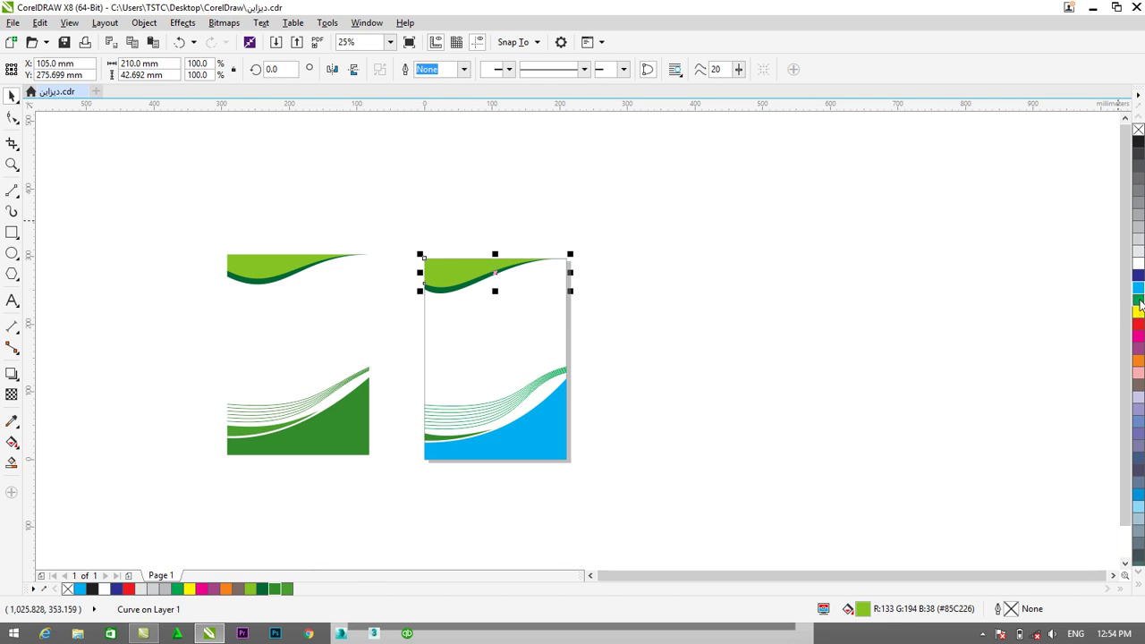
click(1139, 301)
click(1140, 288)
click(817, 312)
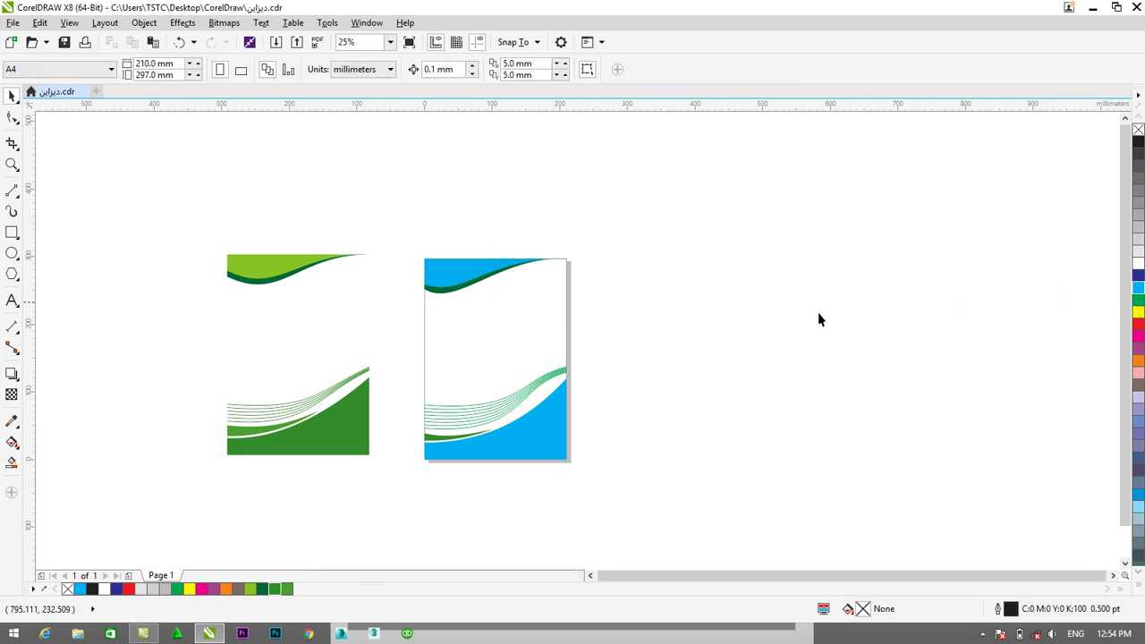
click(430, 438)
click(1138, 288)
click(897, 354)
- Fill the thin dark green band under the header wave with black
click(450, 290)
click(1138, 141)
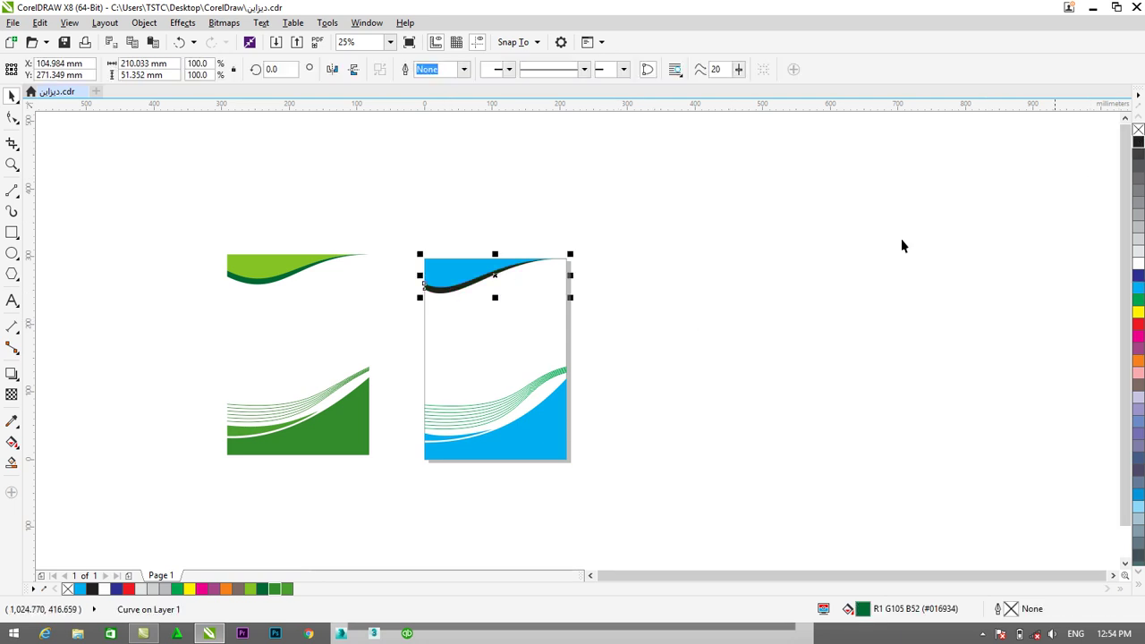
click(868, 262)
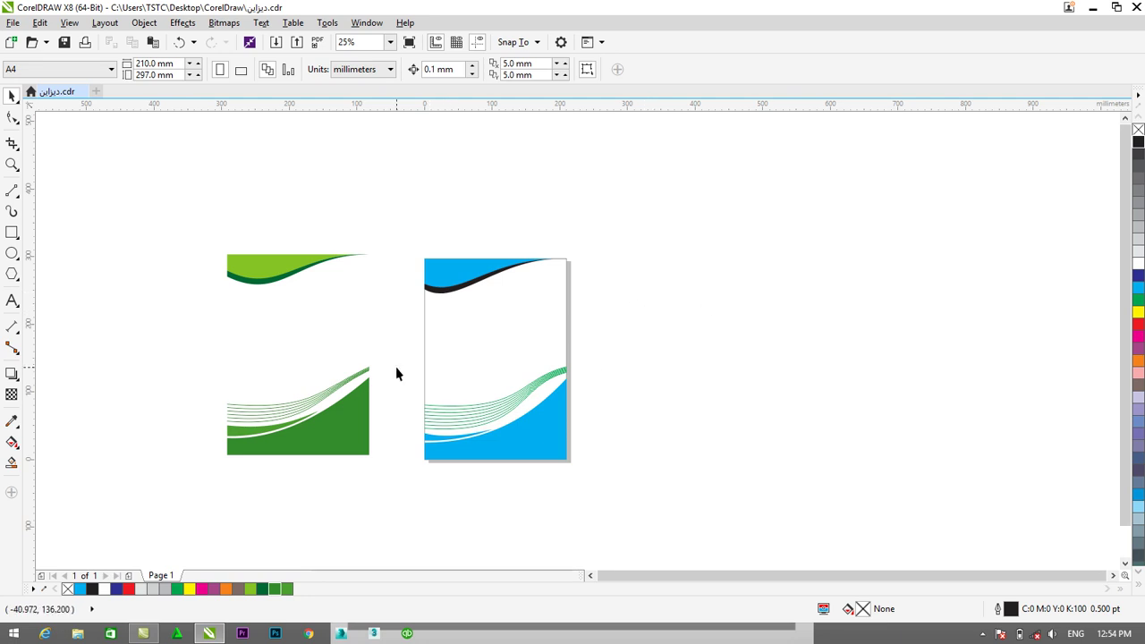
- Delete the entire green reference design beside the page
drag(179, 242, 384, 498)
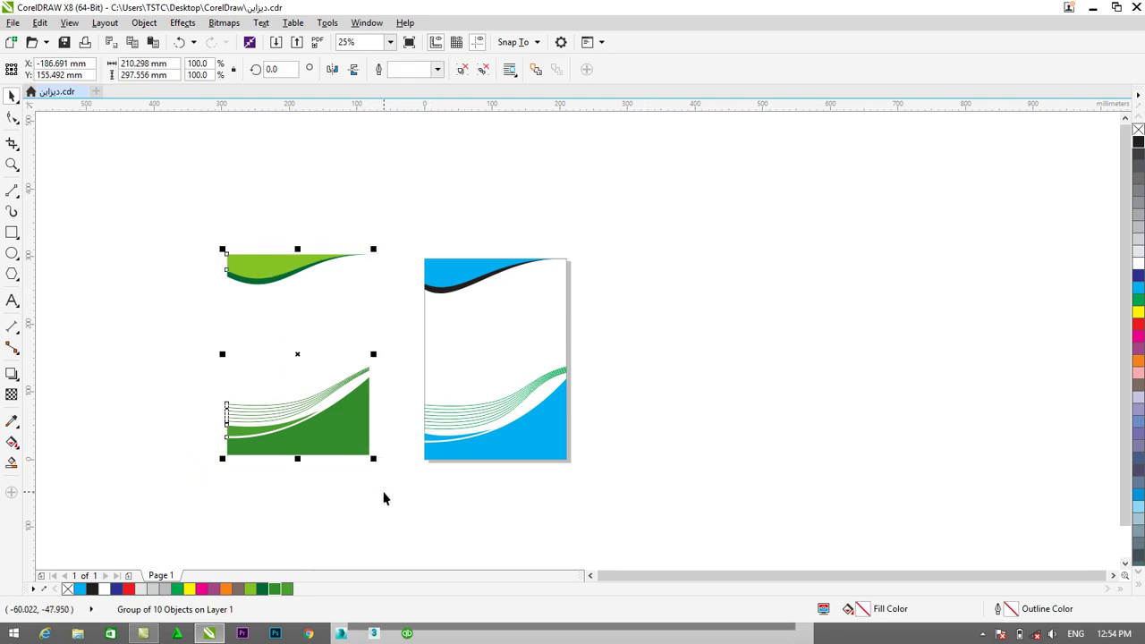
key(Delete)
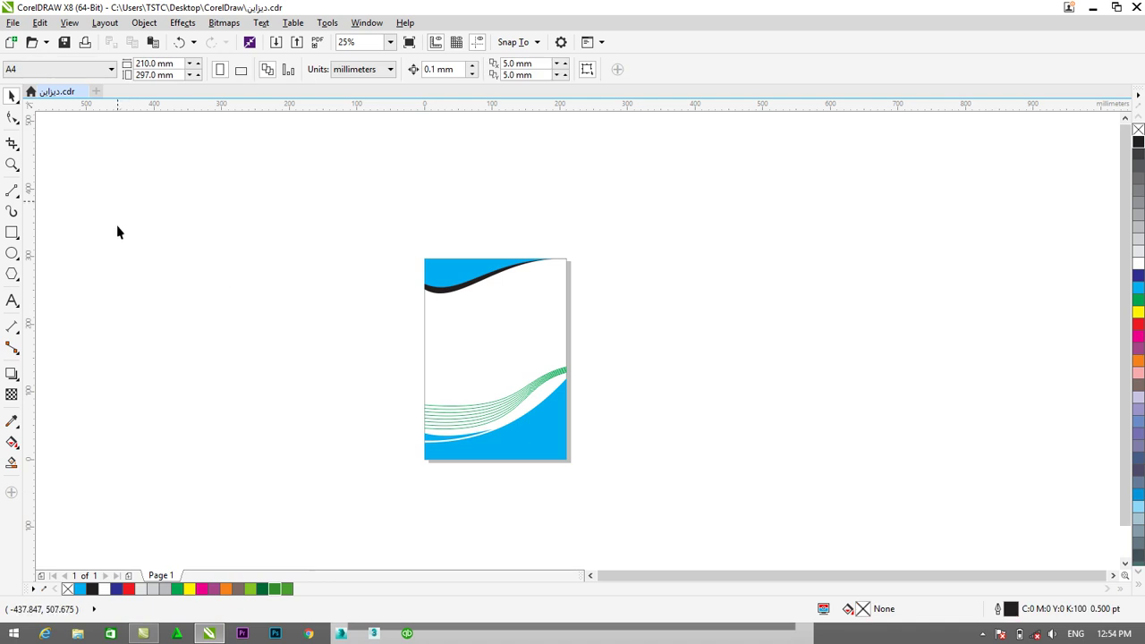
- Add artistic text beside the page reading "English Chapter" with "Month 1" on a second line
scroll(631, 416, up, 1)
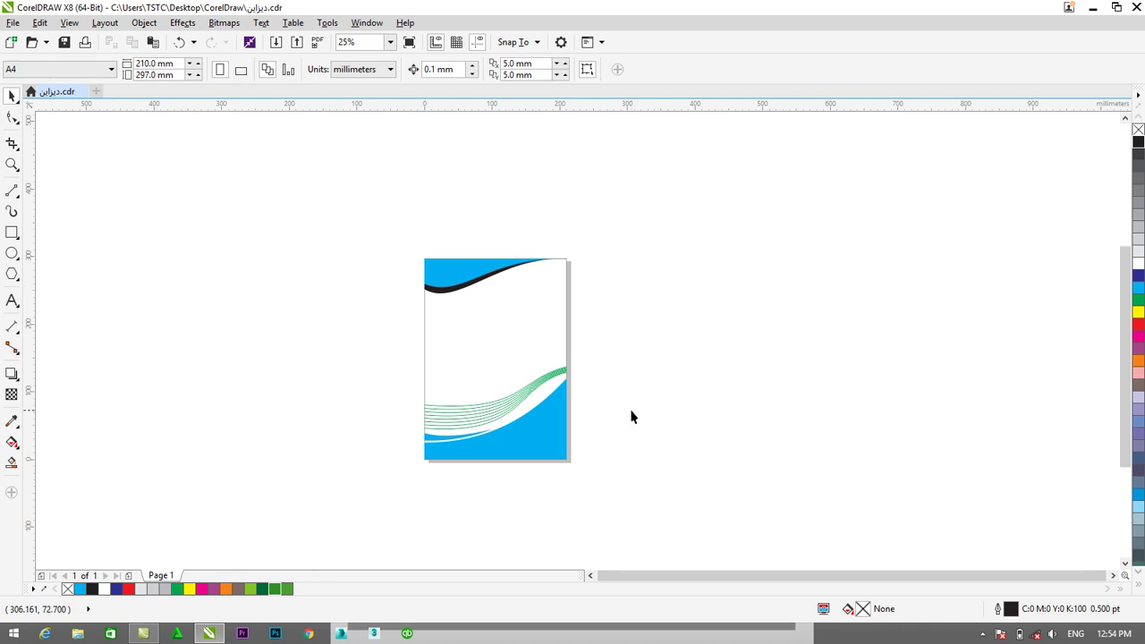
click(590, 576)
click(589, 576)
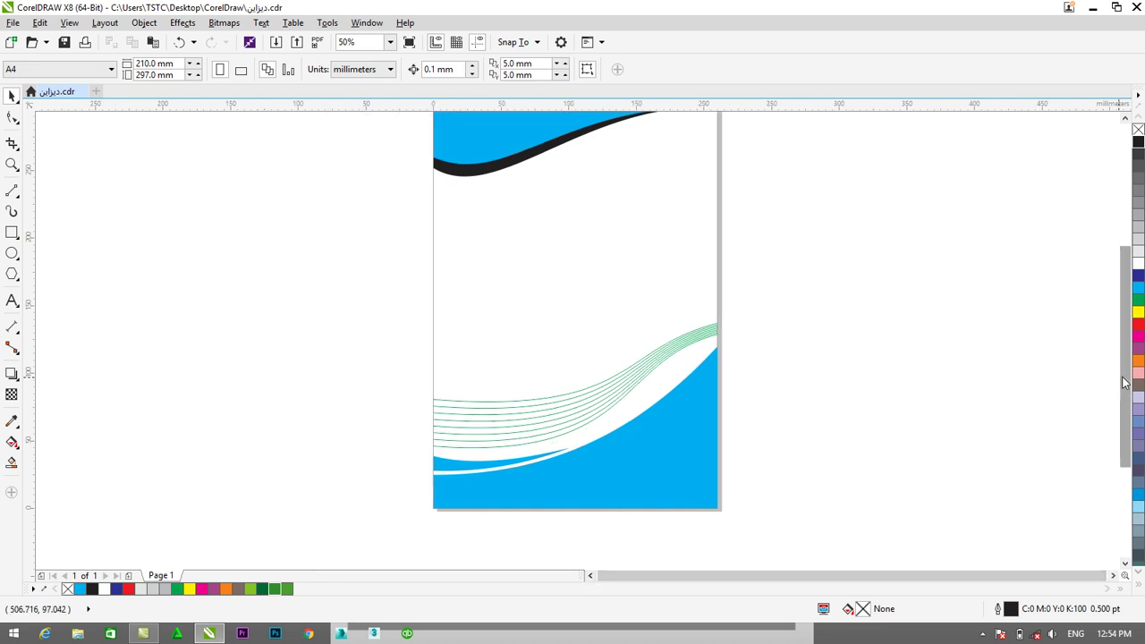
scroll(1124, 383, up, 1)
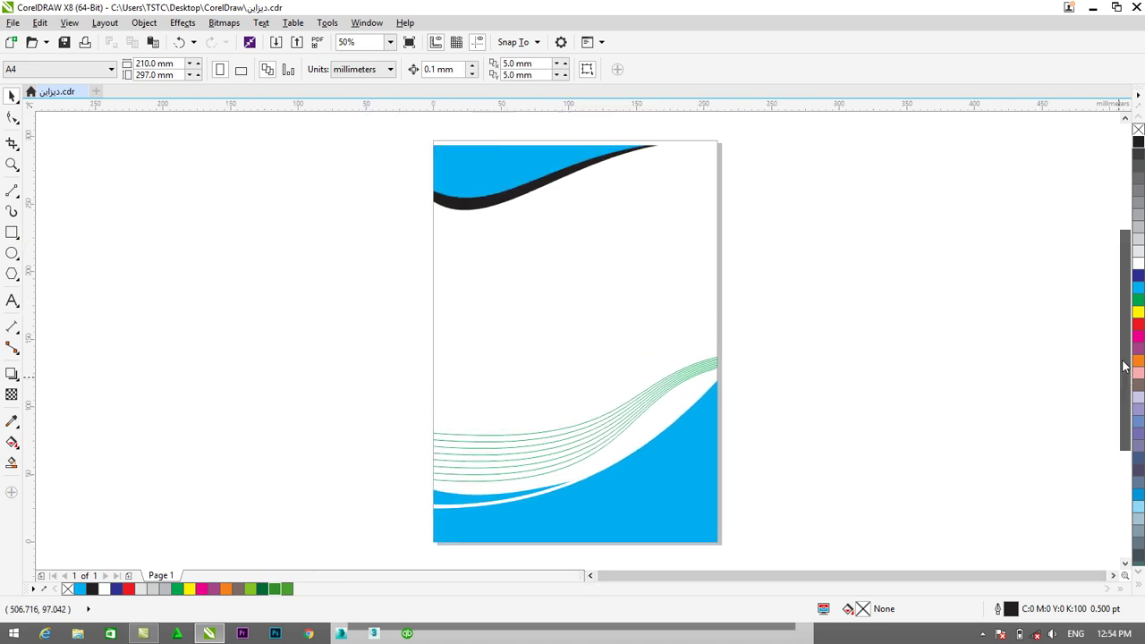
click(11, 302)
click(263, 309)
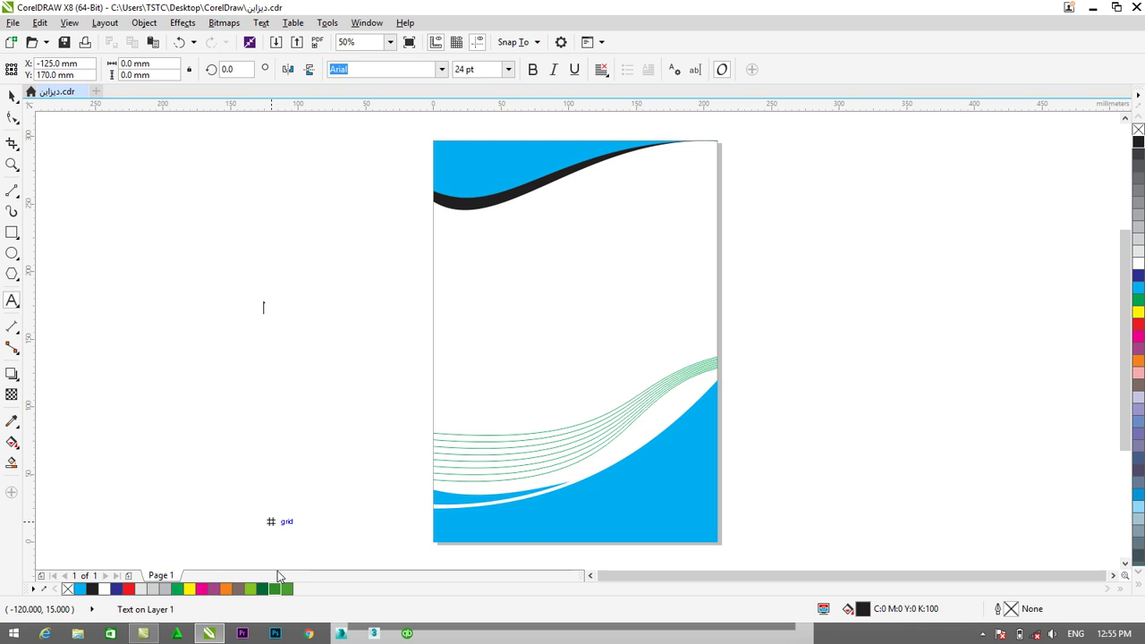
text(English Chapter)
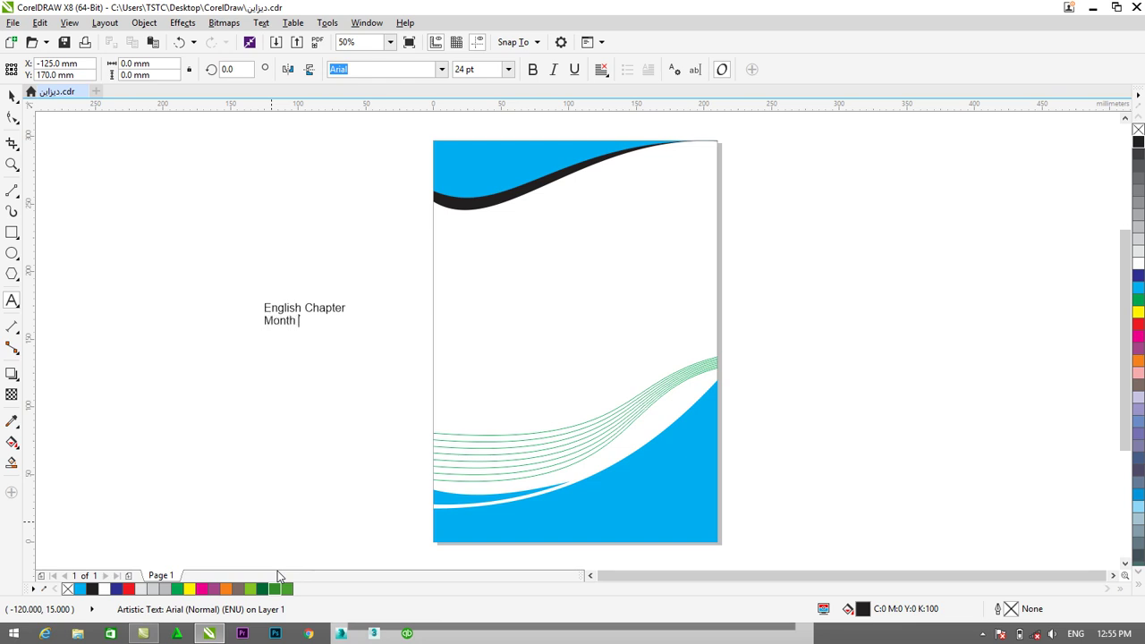
text(1)
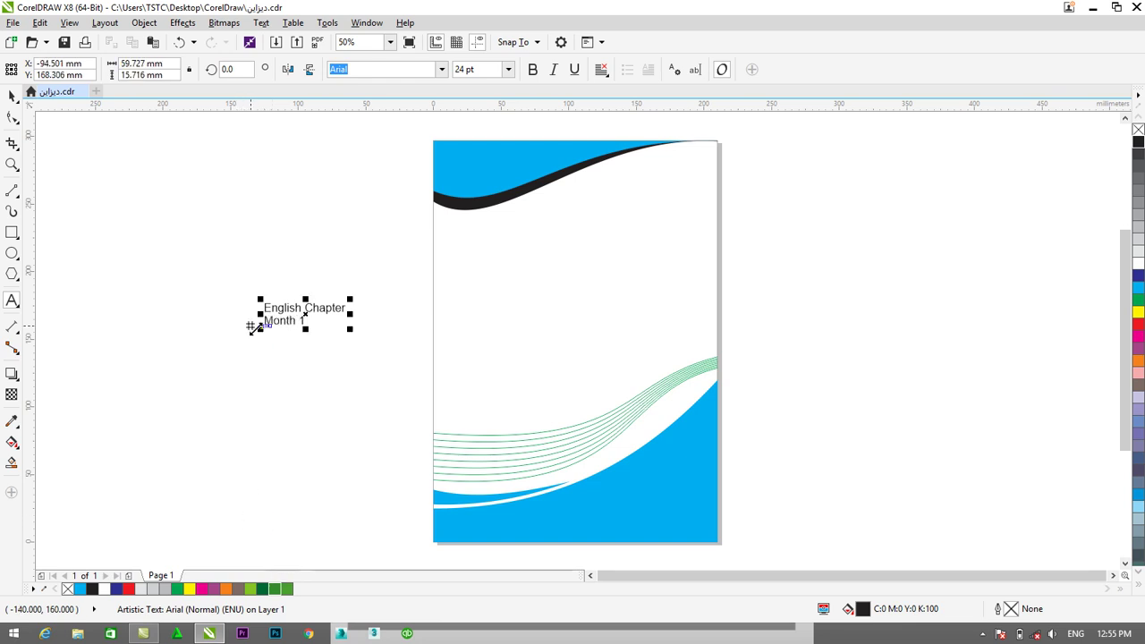
- Centre-align the two text lines and insert a blank line between "English Chapter" and "Month 1"
click(266, 320)
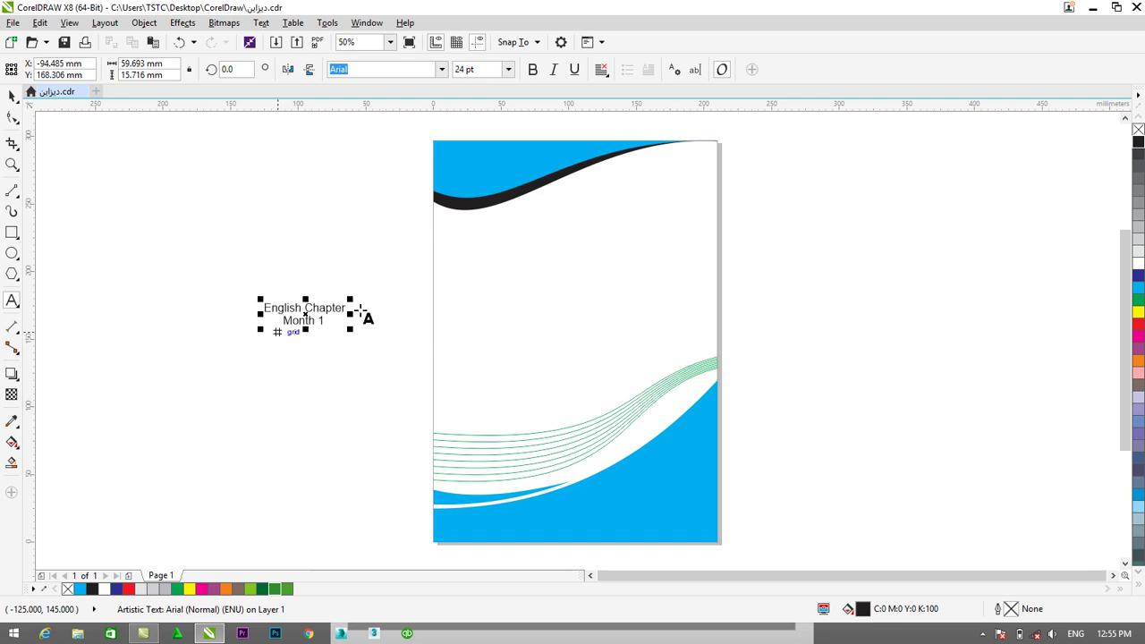
key(Return)
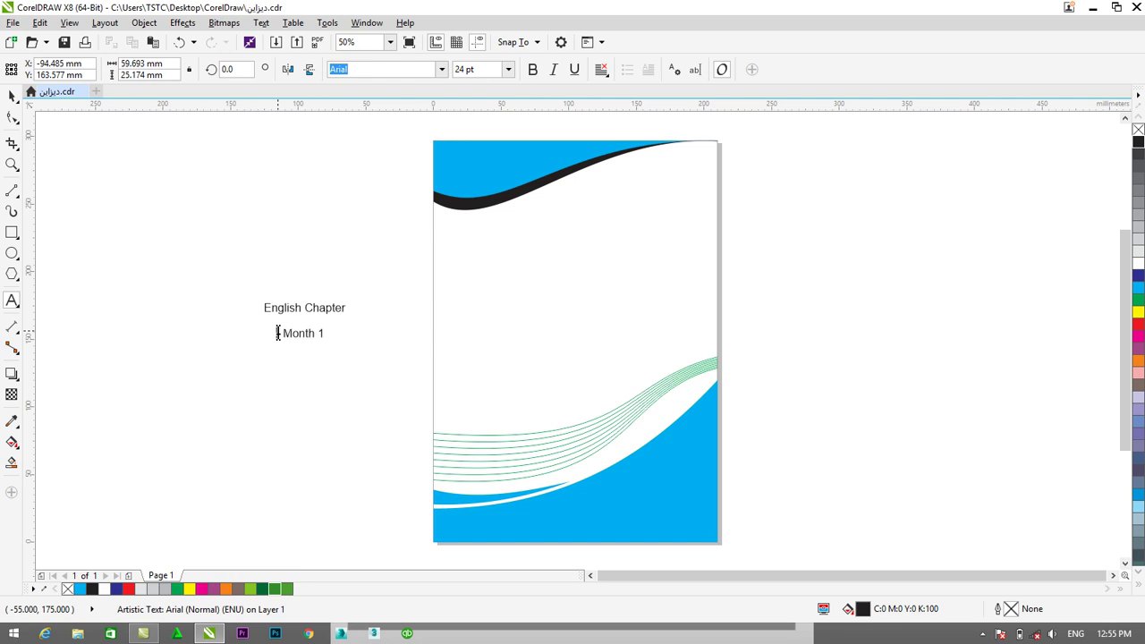
click(12, 95)
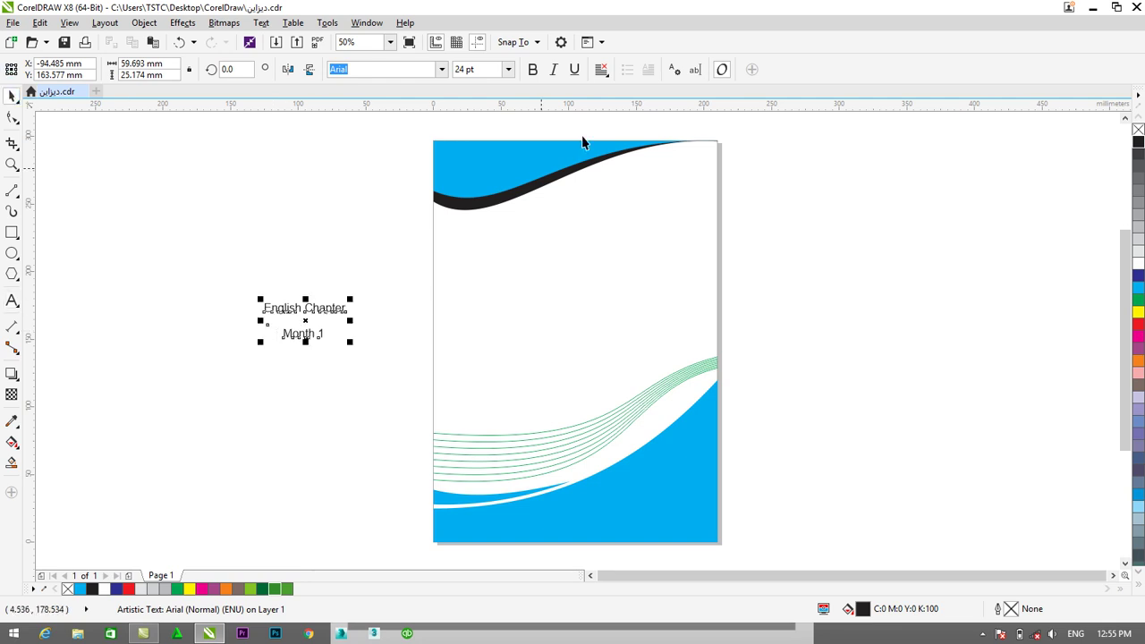
- Make the title text bold and set its font size to 72 pt
click(531, 70)
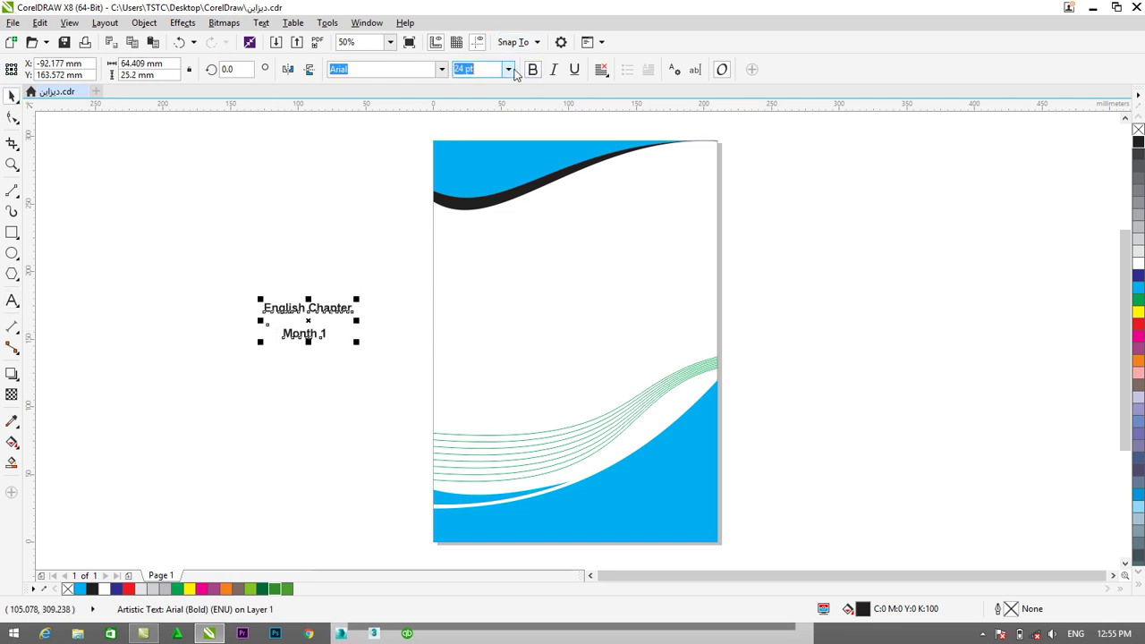
click(509, 68)
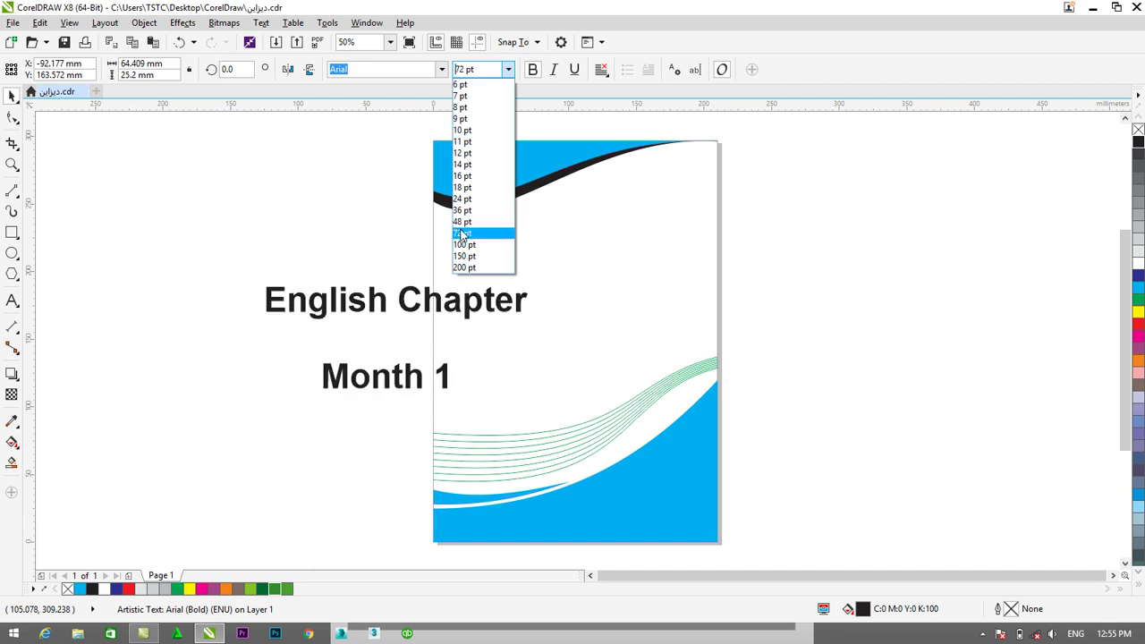
click(461, 234)
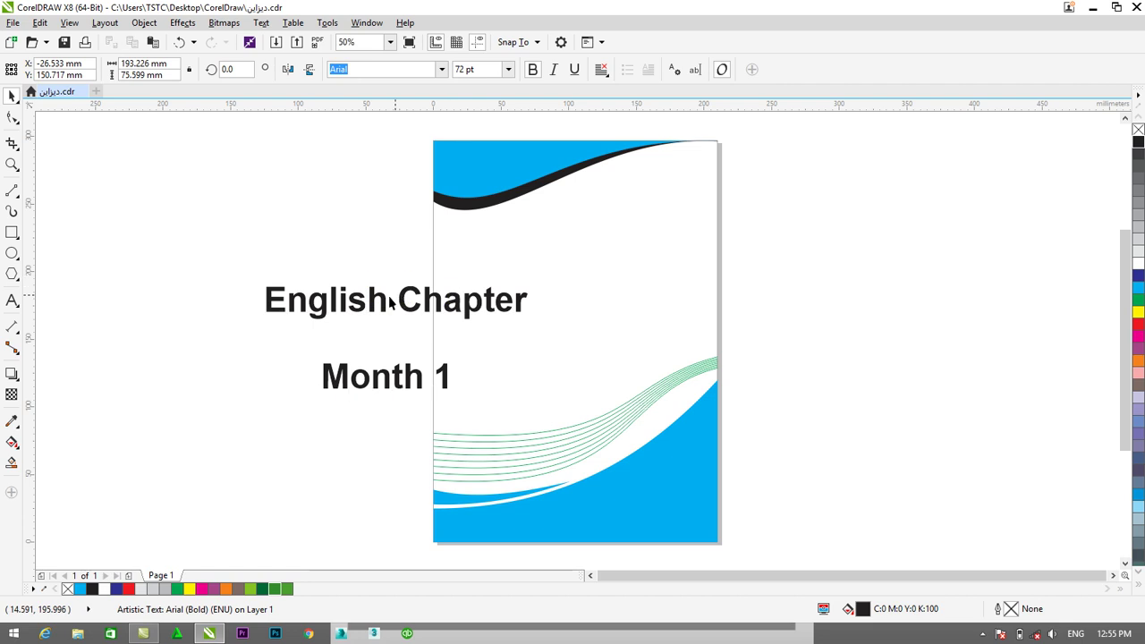
- Move the title text onto the page between the header wave and the wave lines, roughly centred across its width
drag(385, 302, 557, 249)
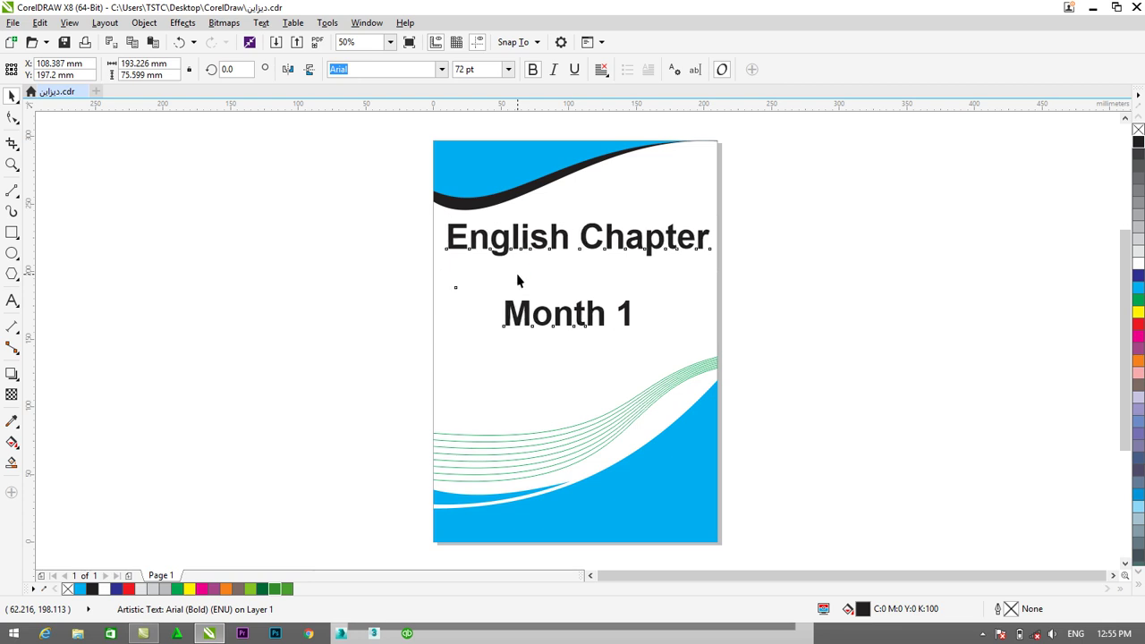
drag(517, 281, 516, 281)
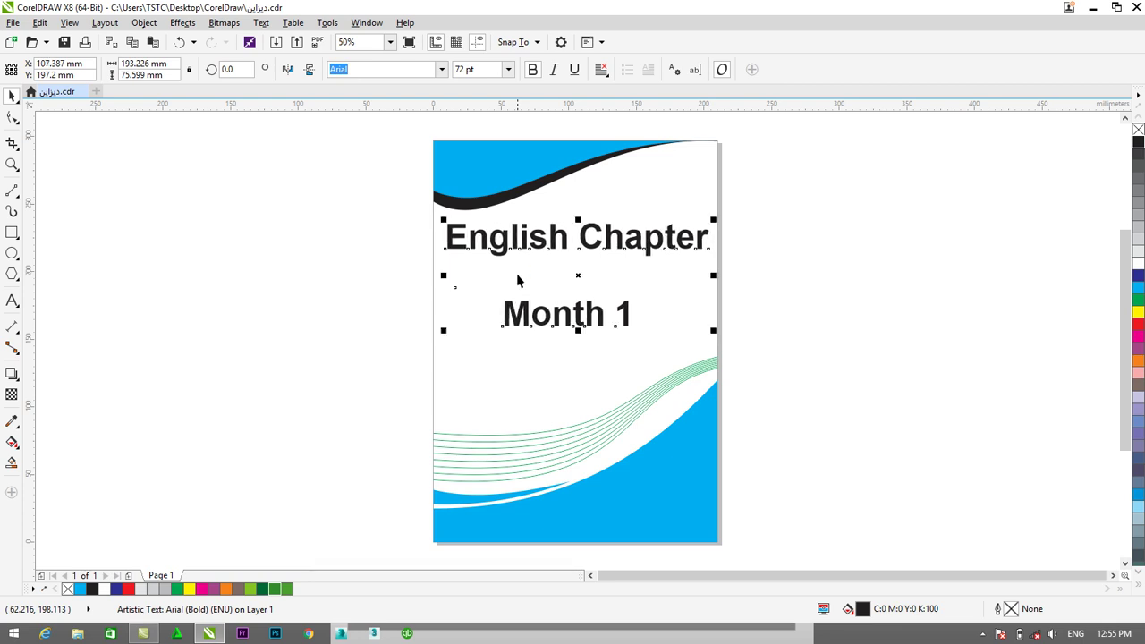
- Remove the blank line between "English Chapter" and "Month 1", and add leading space before "Month 1" to shift it towards the title's centre
click(12, 301)
click(541, 281)
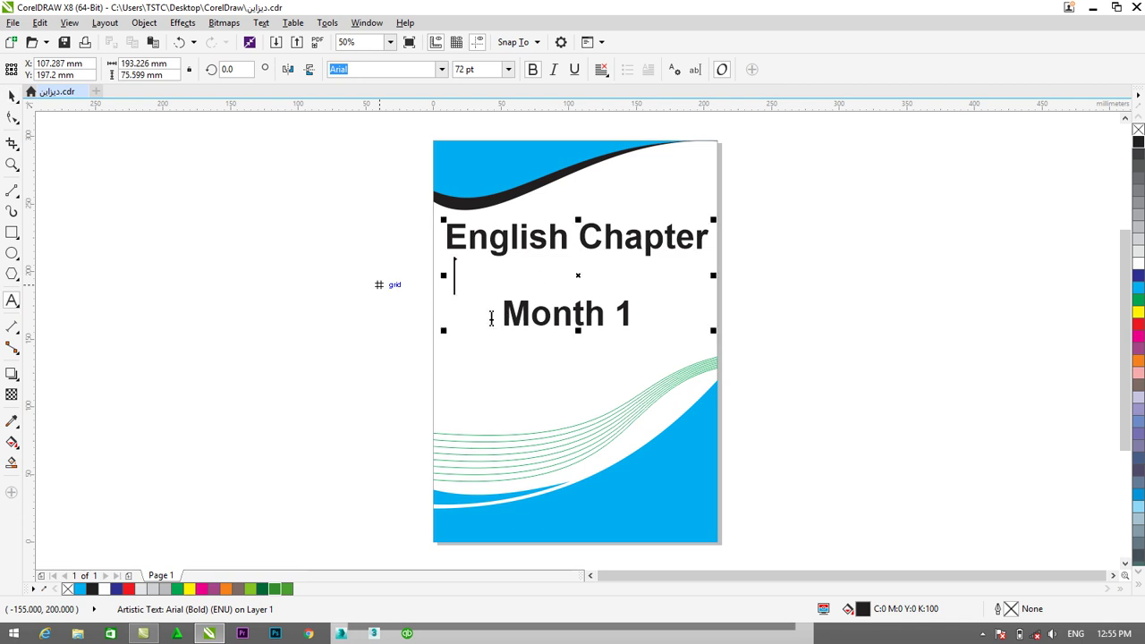
key(BackSpace)
key(Escape)
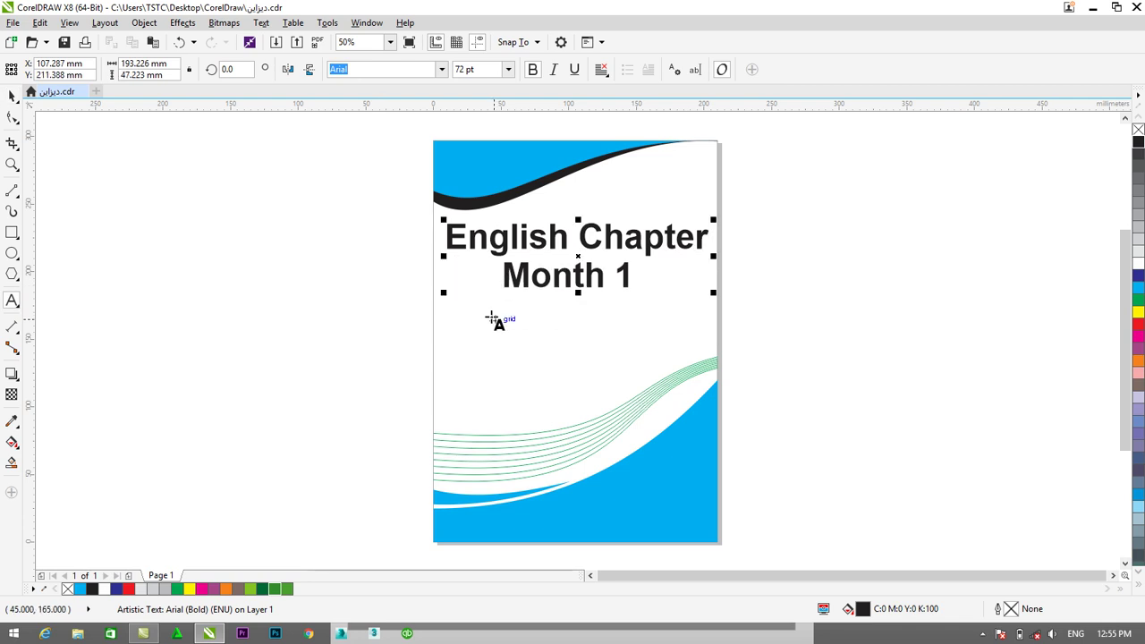
click(502, 276)
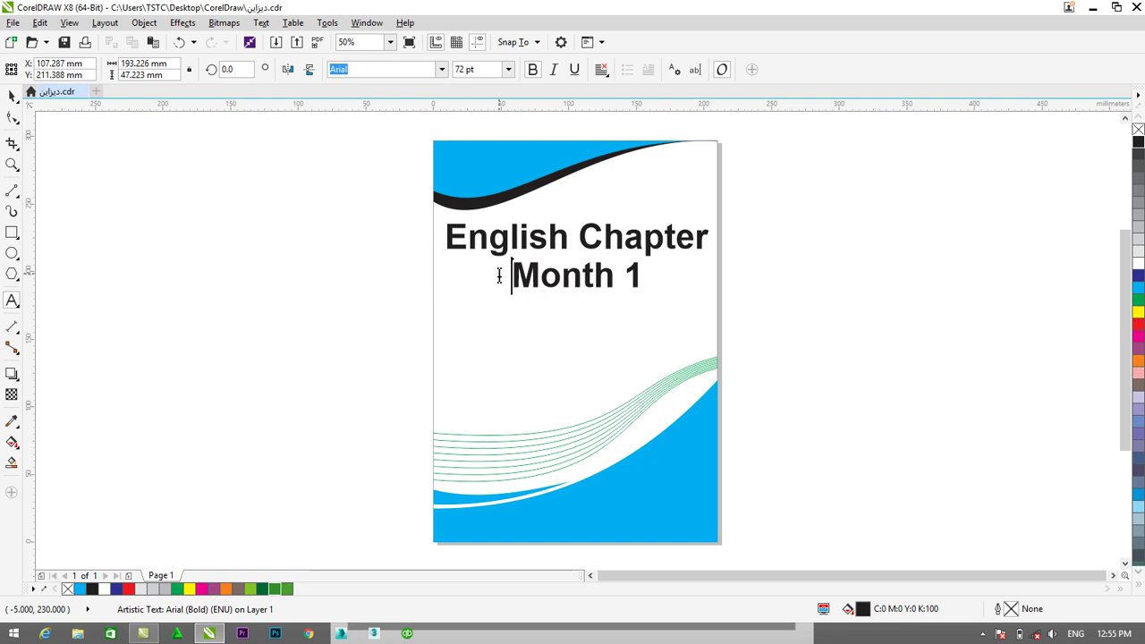
key(Escape)
- Colour only the "Month 1" line of the title red, leaving "English Chapter" black
click(12, 95)
click(613, 282)
click(12, 301)
drag(641, 276, 483, 282)
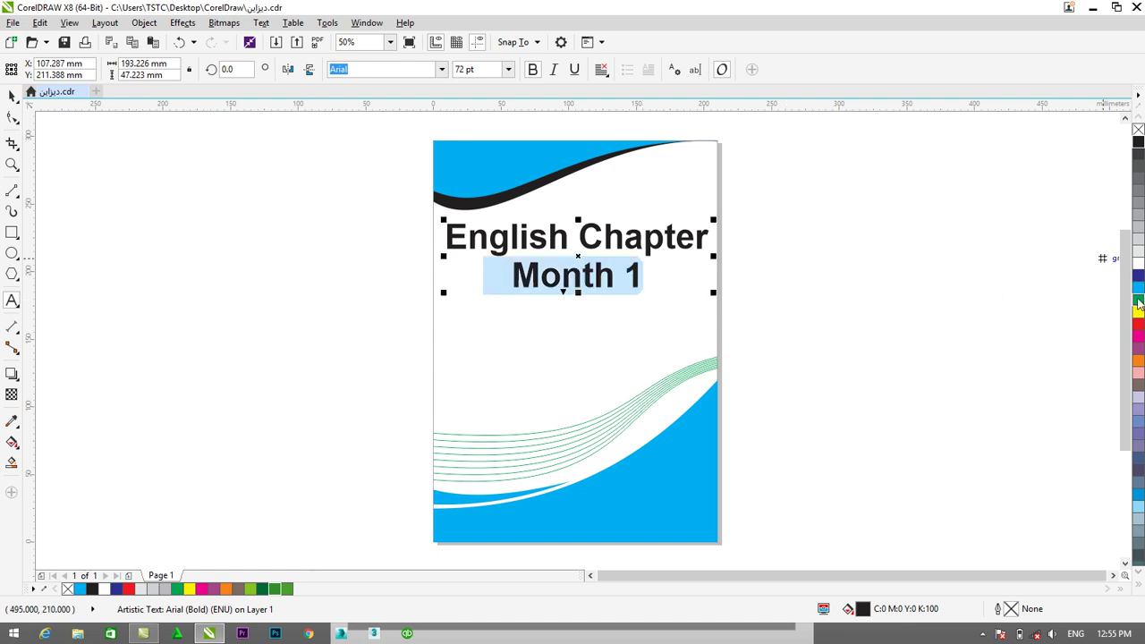
click(1137, 302)
click(1139, 324)
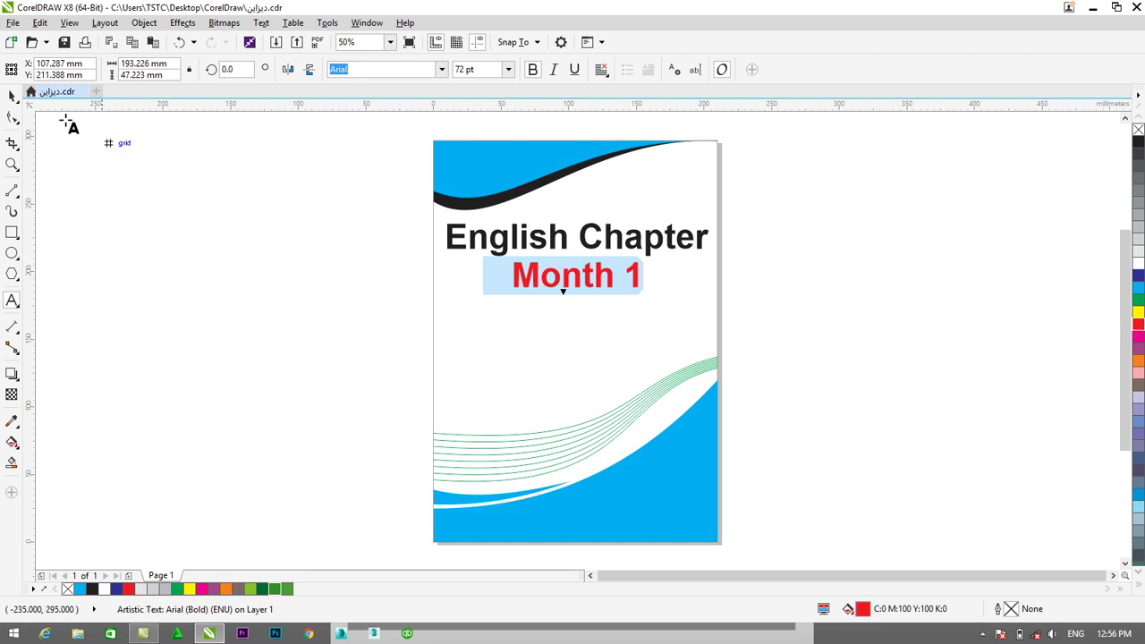
click(11, 96)
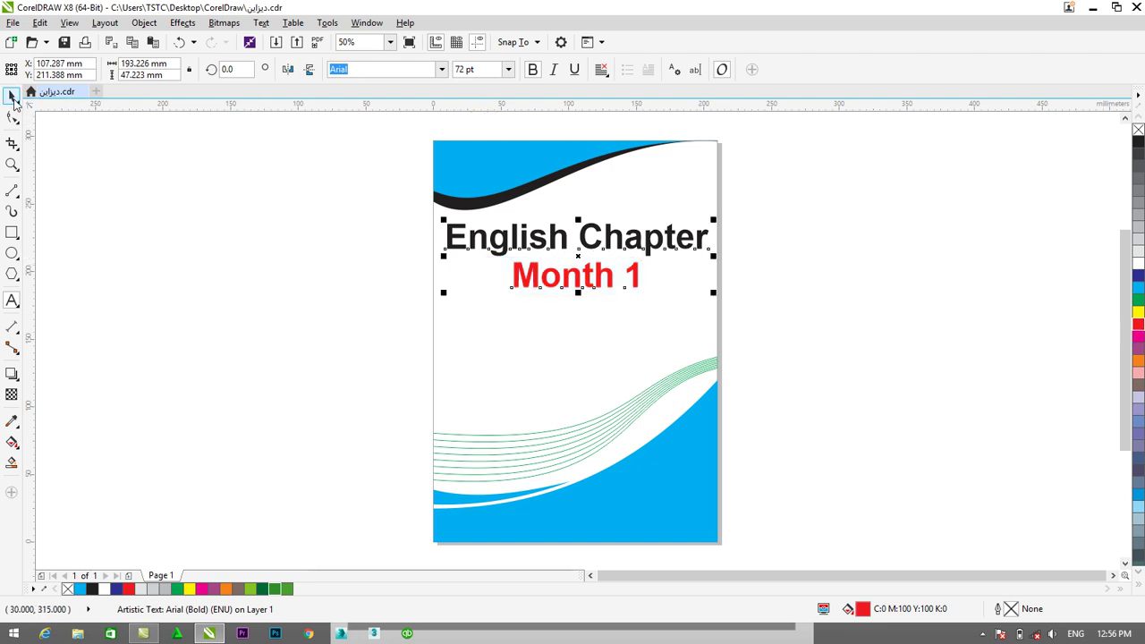
click(791, 364)
- Add artistic text reading "We Mean To Quality" beside the page and move it onto the page, roughly centred beneath "Month 1"
click(11, 300)
click(493, 352)
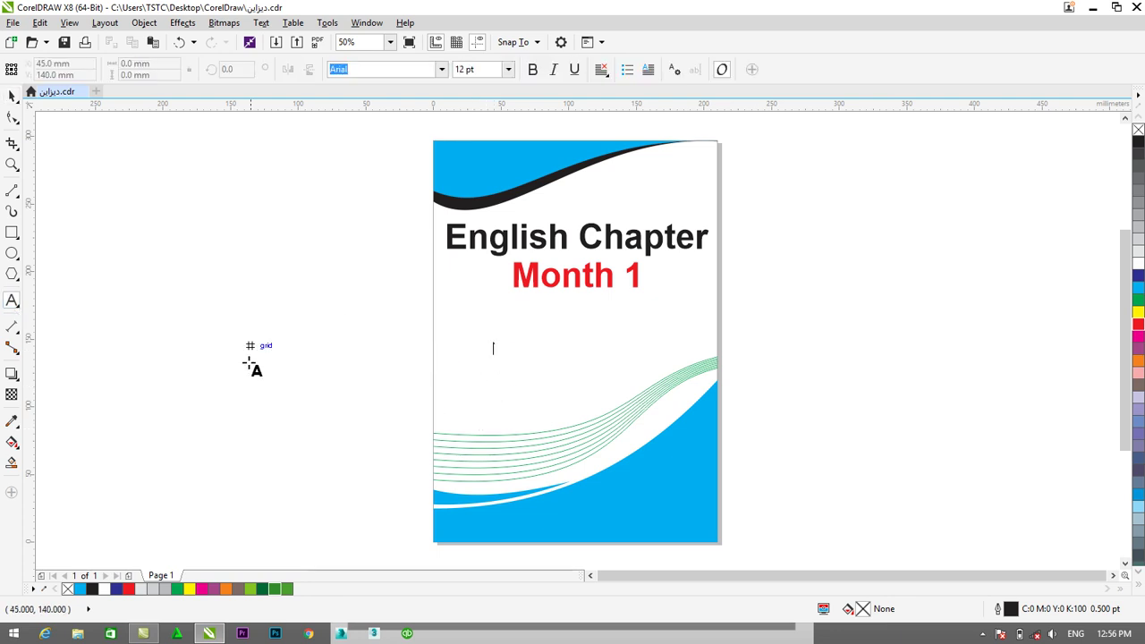
click(249, 360)
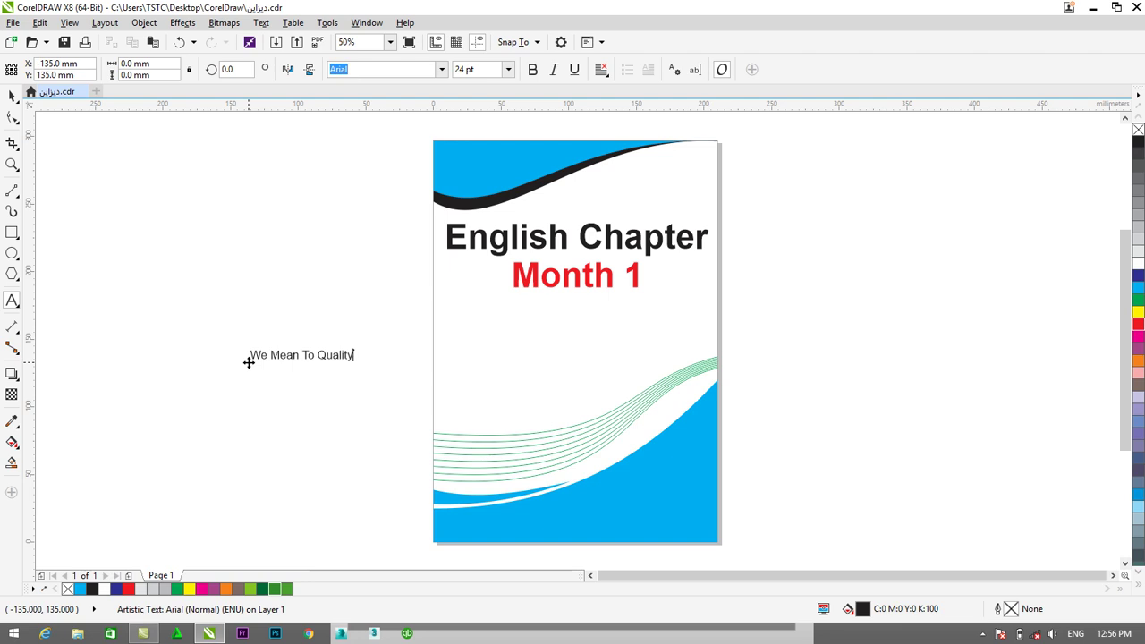
click(12, 96)
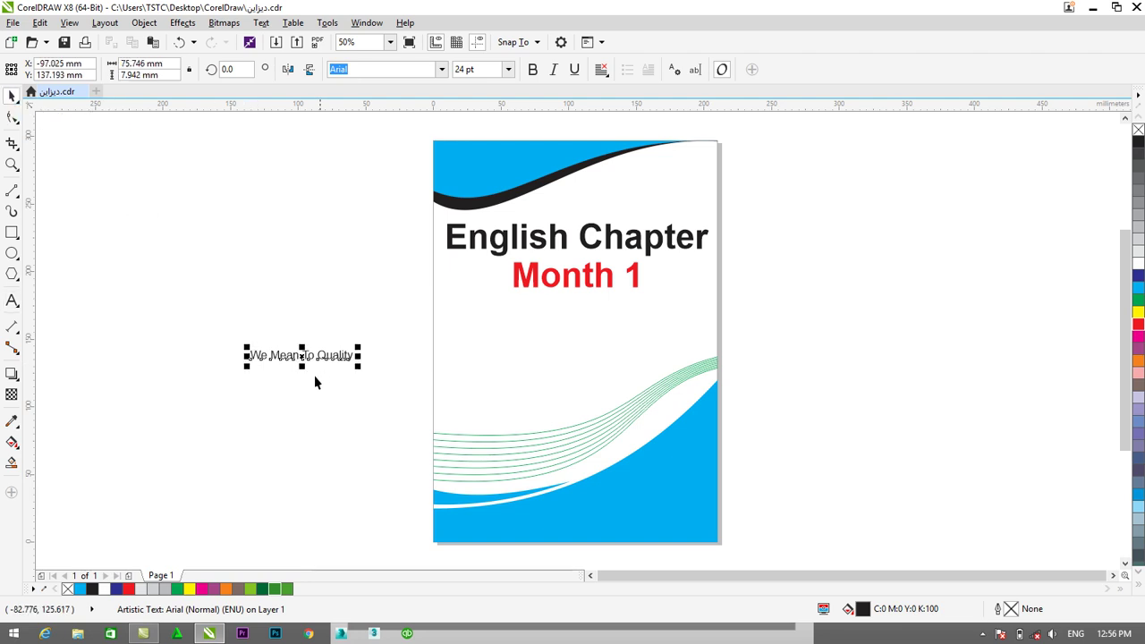
mouse_move(306, 360)
mouse_down()
mouse_move(500, 365)
mouse_move(589, 334)
mouse_move(564, 322)
mouse_move(569, 313)
mouse_up()
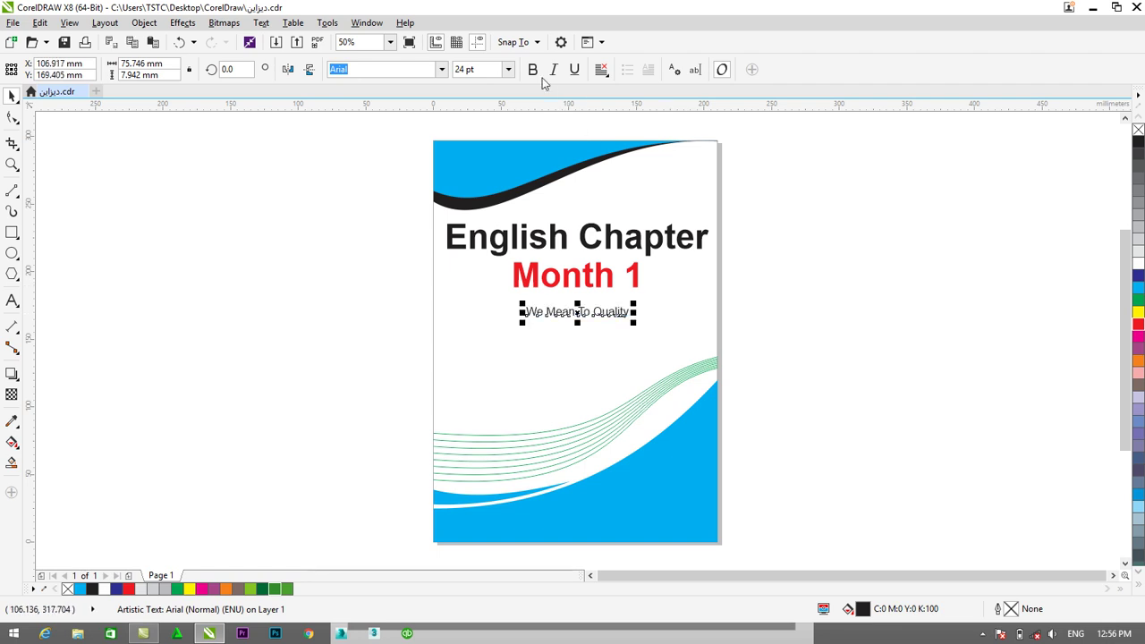
- Format the "We Mean To Quality" tagline as bold green text, scaled up from its centre to about 34 pt
click(533, 70)
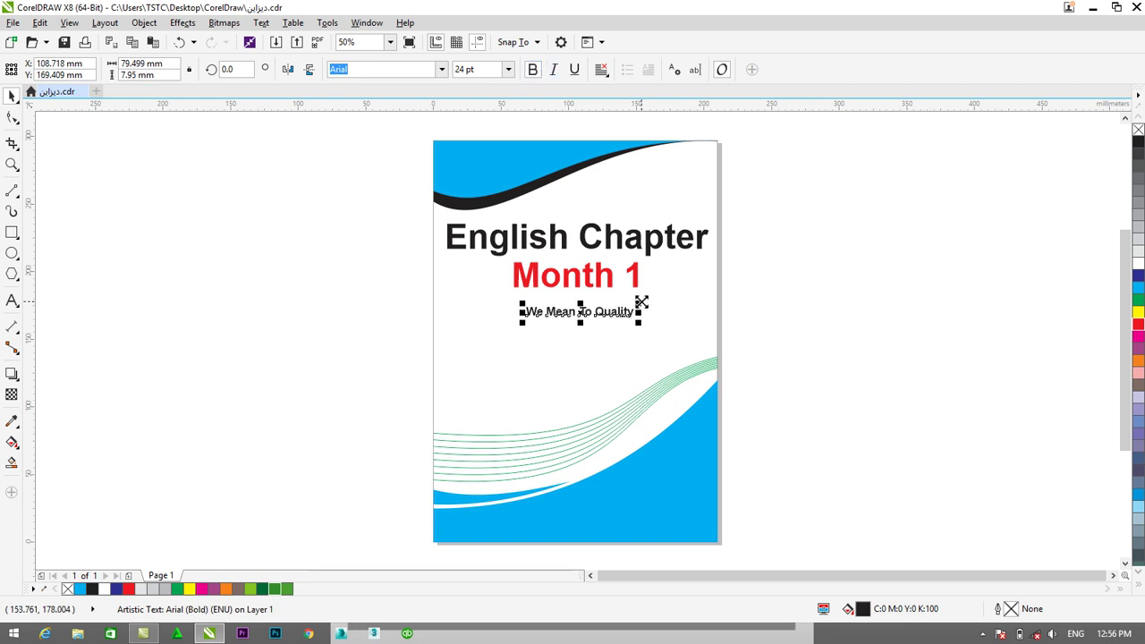
drag(641, 303, 672, 297)
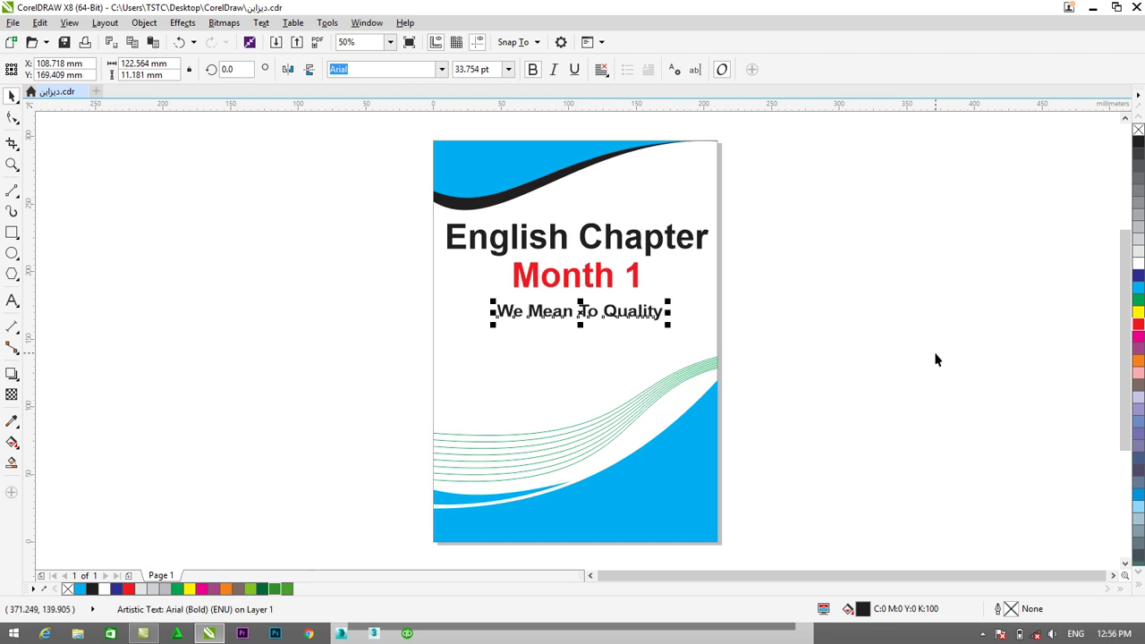
click(1136, 302)
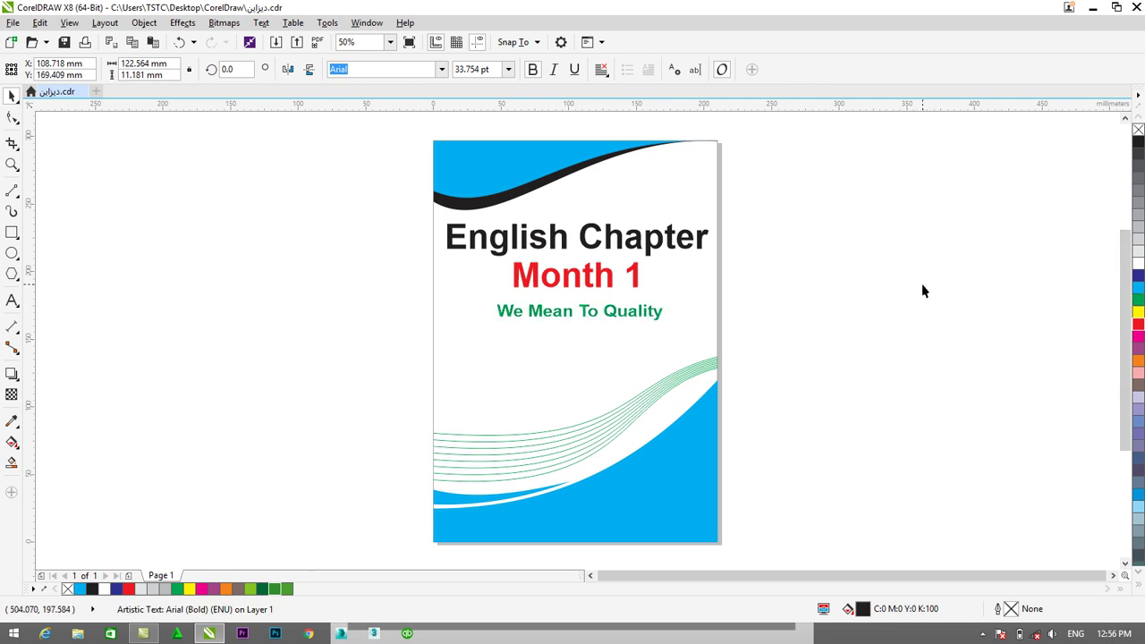
click(922, 289)
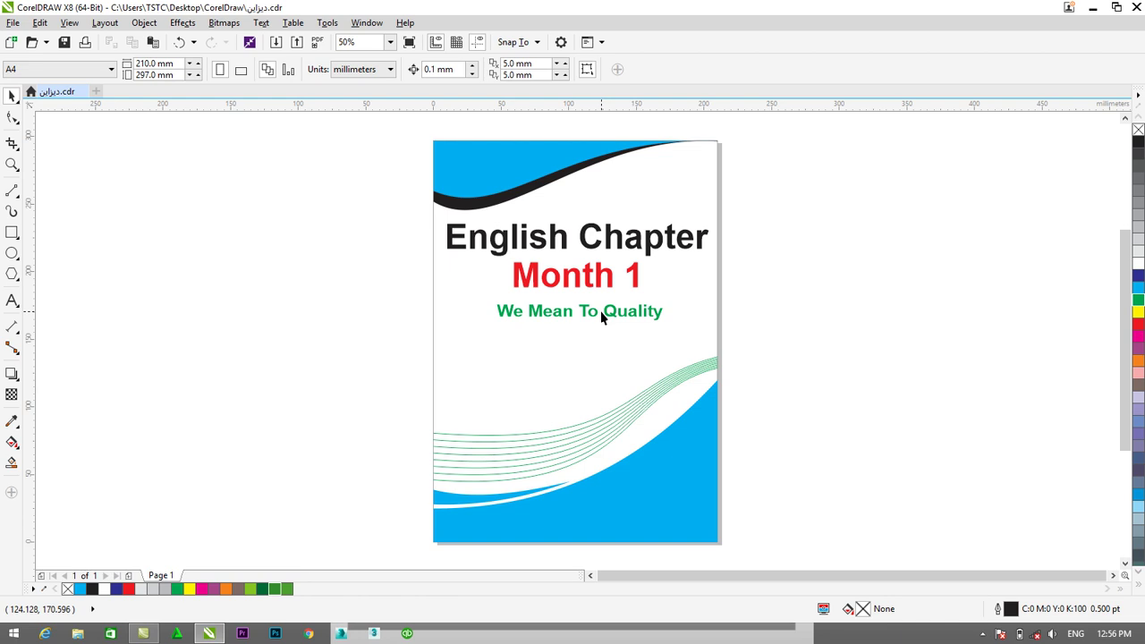